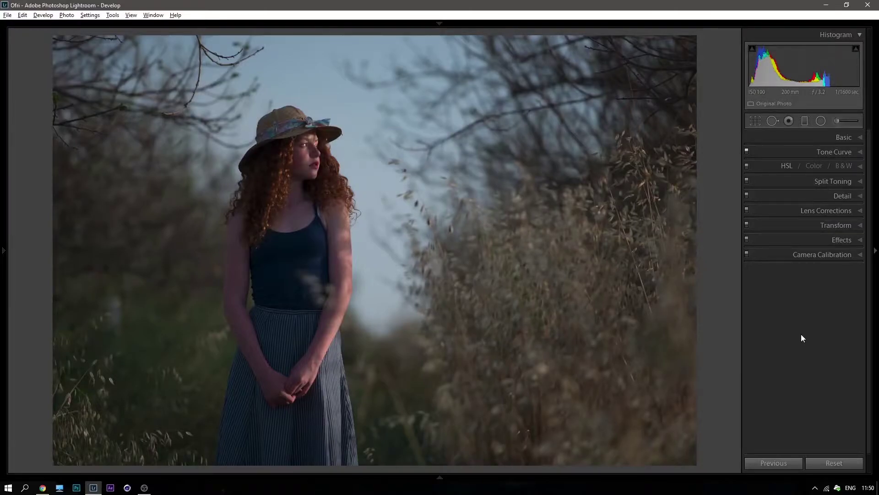
Expand the Basic panel after briefly checking the Tone Curve and Camera Calibration panels
click(800, 136)
click(800, 137)
click(801, 137)
click(766, 137)
click(771, 148)
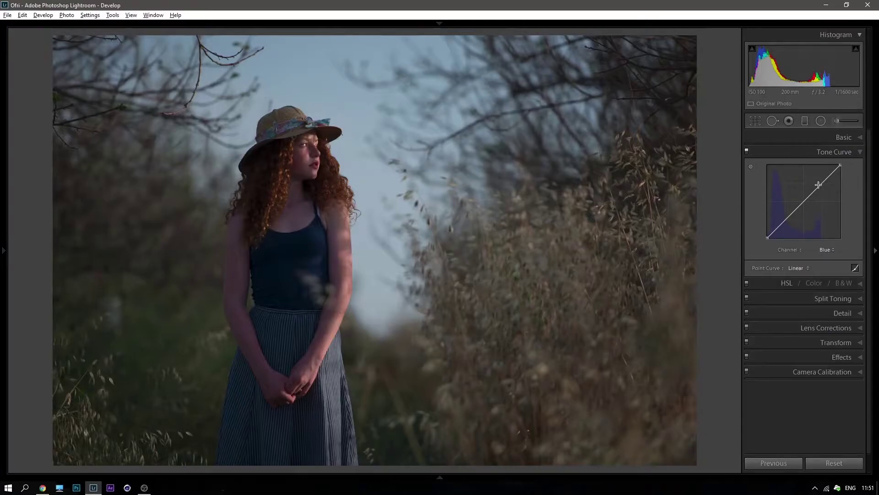
click(795, 149)
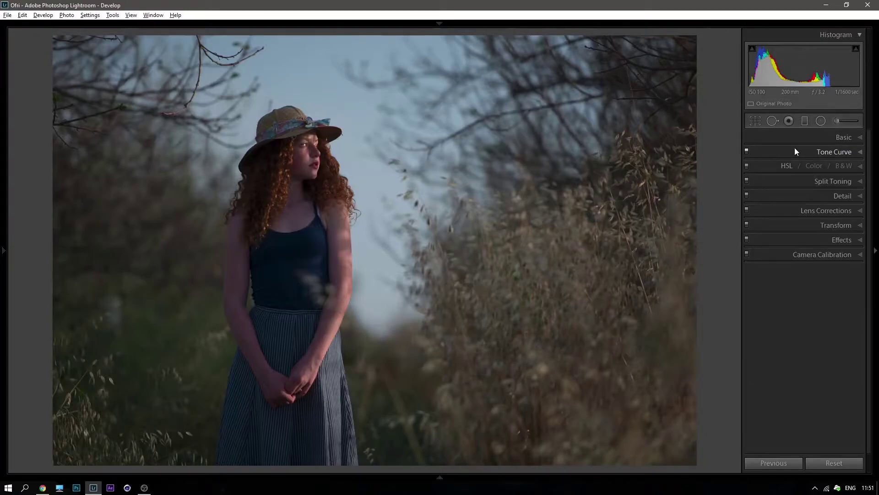
click(771, 255)
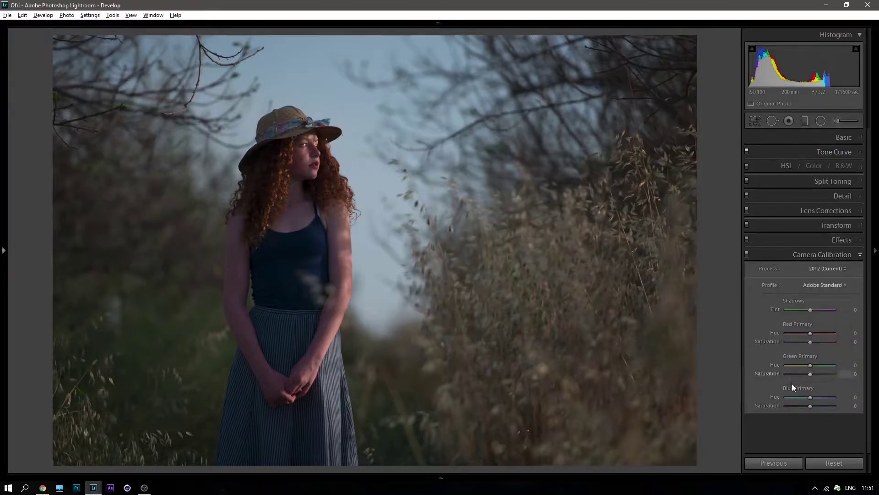
click(771, 251)
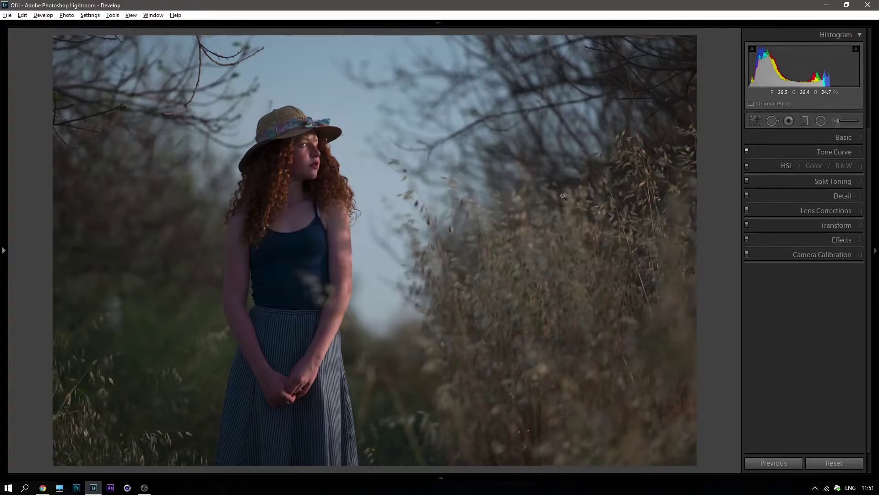
click(774, 134)
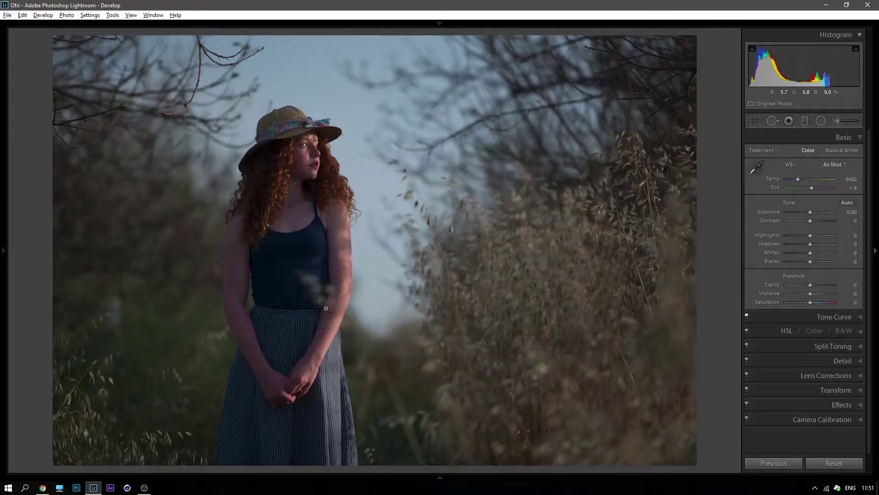
Inspect a close-up of the waistband and top, then raise Vibrance and Saturation to +100
click(252, 350)
drag(247, 322, 306, 212)
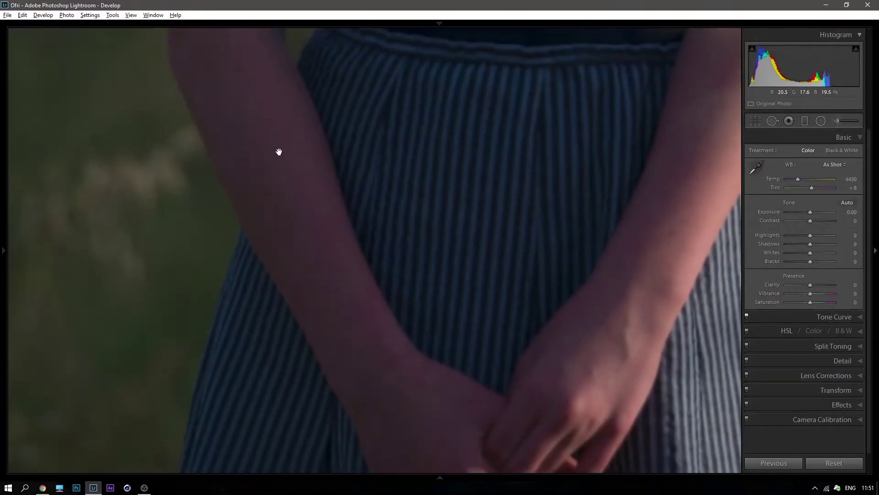
drag(261, 124, 295, 291)
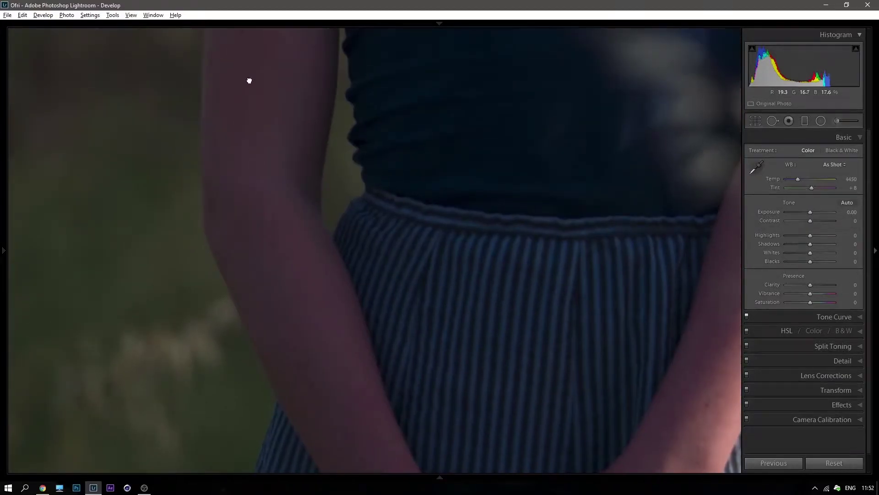
drag(249, 74, 251, 202)
mouse_move(288, 177)
mouse_down()
mouse_move(291, 284)
mouse_move(289, 104)
mouse_up()
drag(289, 264, 276, 153)
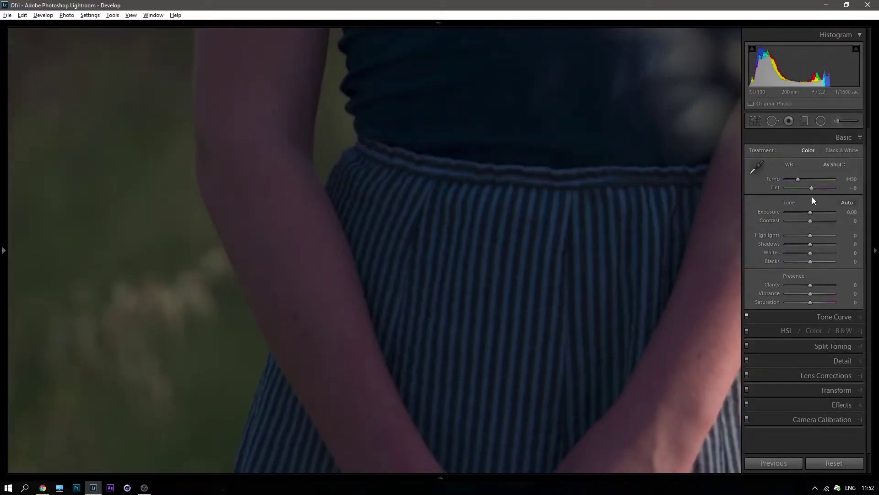
drag(270, 210, 321, 419)
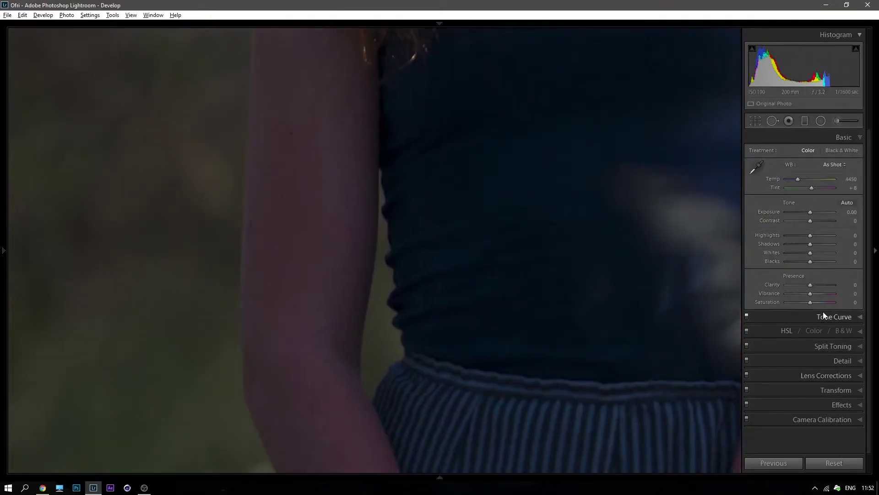
drag(363, 351, 324, 143)
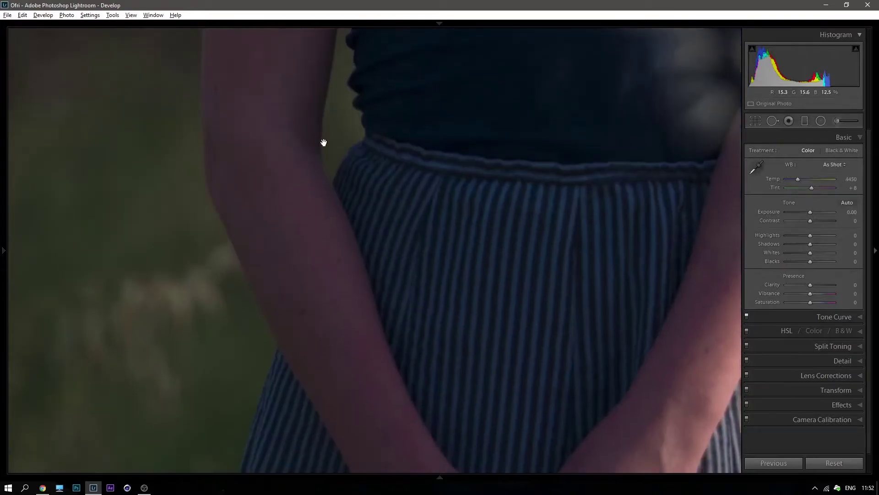
drag(255, 70, 267, 255)
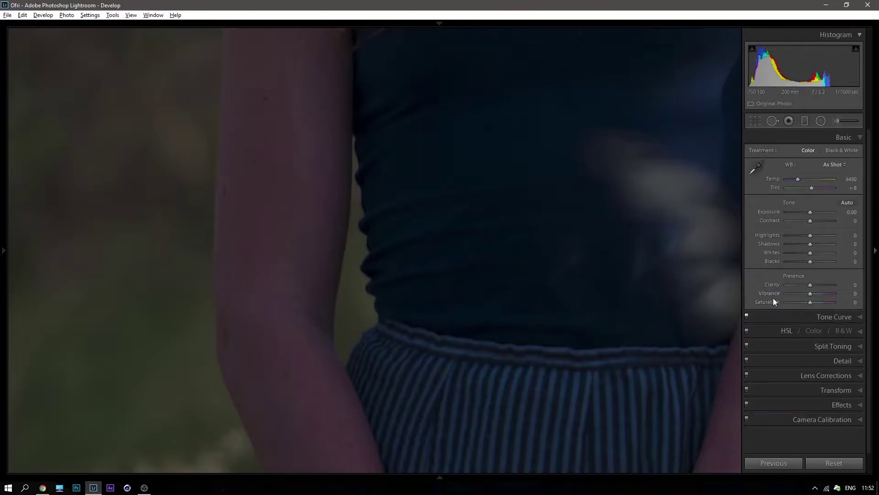
drag(818, 294, 863, 305)
Zoom and pan to inspect her arm, skirt, hair, neckline and face up close
click(389, 147)
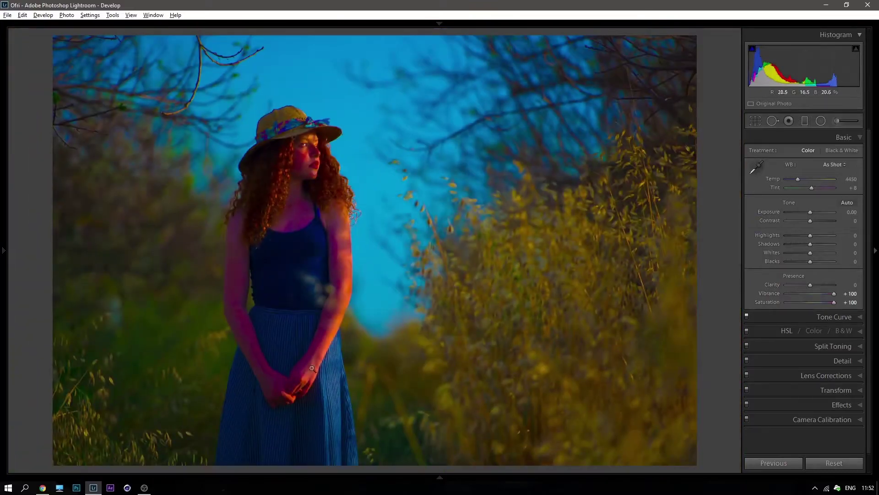
click(220, 327)
drag(261, 355, 267, 252)
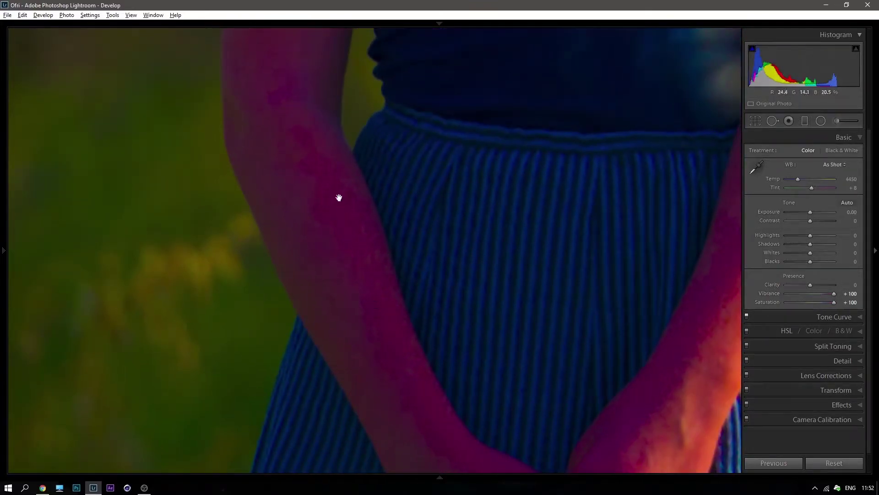
scroll(348, 229, up, 5)
scroll(339, 243, up, 3)
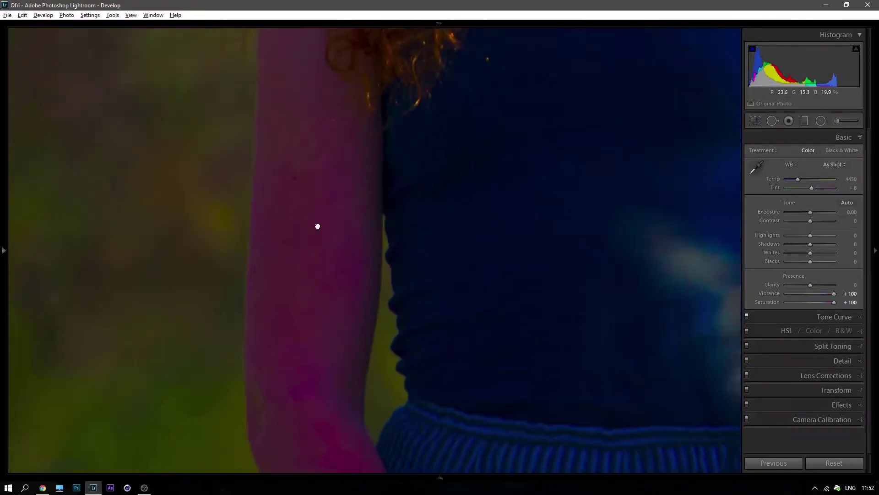
drag(380, 127, 240, 328)
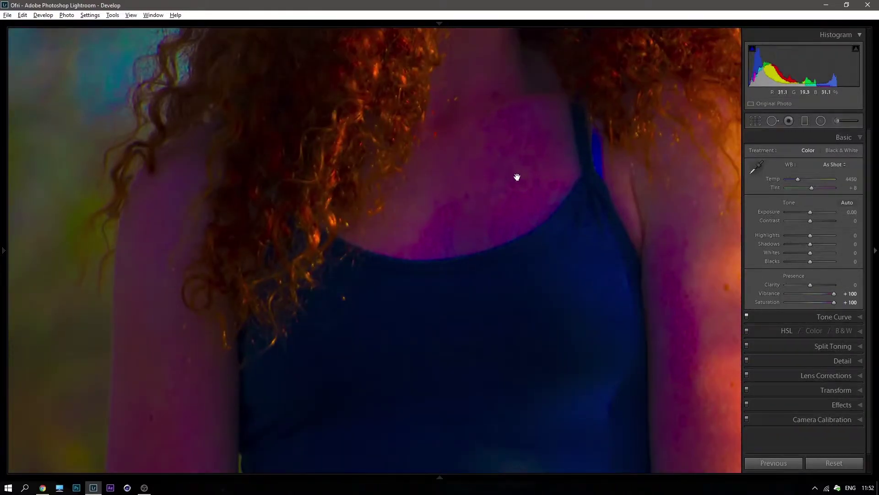
mouse_move(542, 151)
mouse_down()
mouse_move(467, 212)
mouse_move(445, 266)
mouse_up()
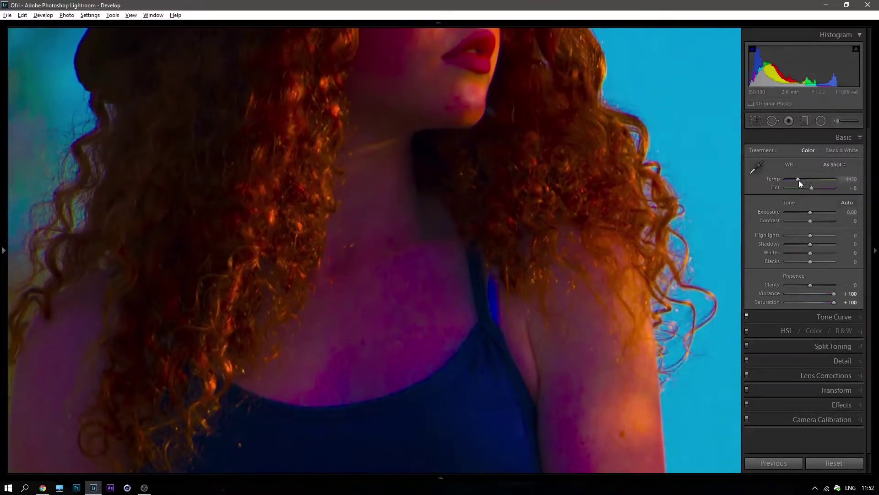
scroll(800, 181, up, 5)
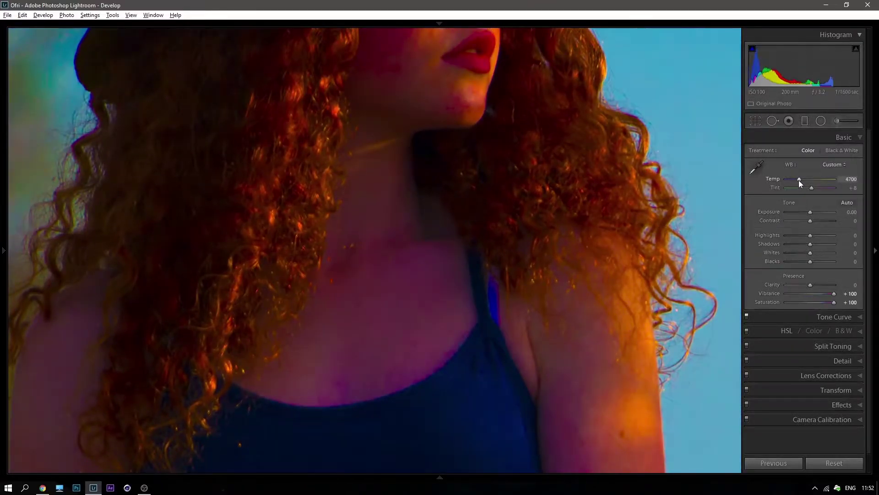
scroll(800, 181, up, 5)
scroll(799, 183, up, 5)
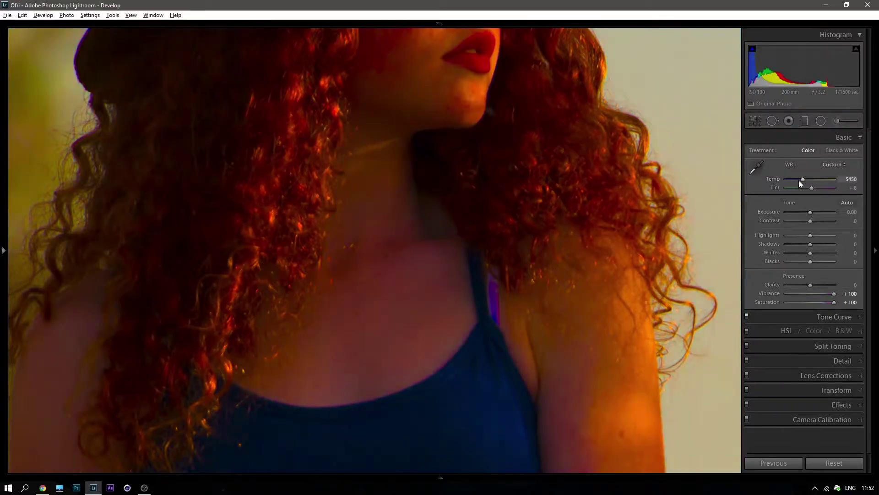
scroll(798, 180, up, 5)
drag(367, 383, 448, 273)
drag(395, 281, 484, 208)
mouse_move(463, 407)
mouse_down()
mouse_move(457, 215)
mouse_move(443, 156)
mouse_up()
drag(476, 267, 554, 151)
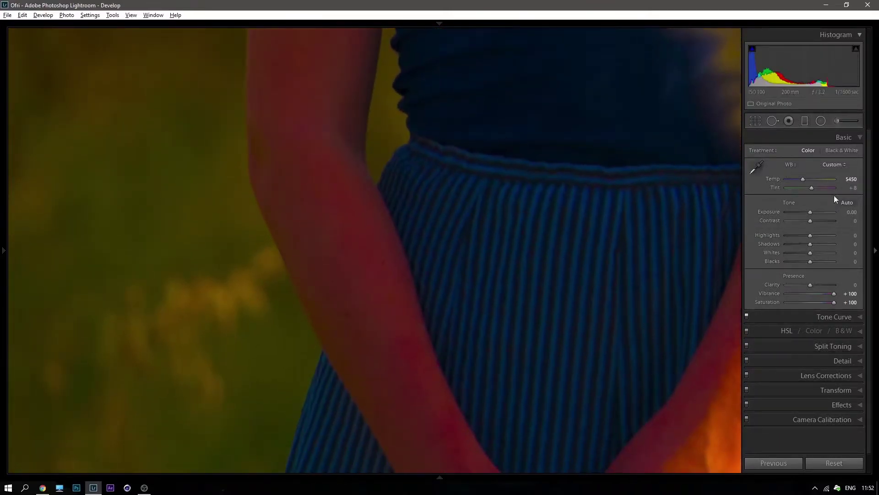
scroll(812, 189, down, 5)
scroll(812, 189, down, 1)
scroll(812, 189, down, 4)
drag(373, 158, 380, 409)
drag(496, 143, 407, 346)
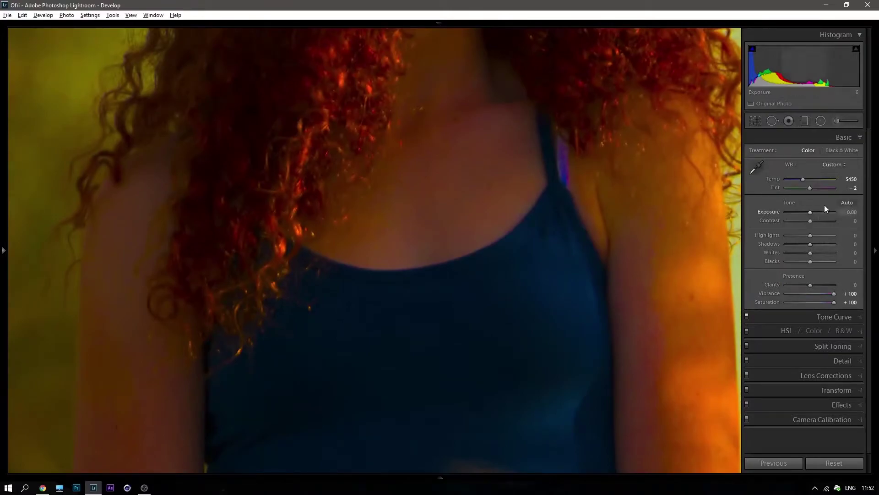
scroll(809, 189, up, 2)
scroll(809, 188, up, 1)
scroll(809, 189, up, 2)
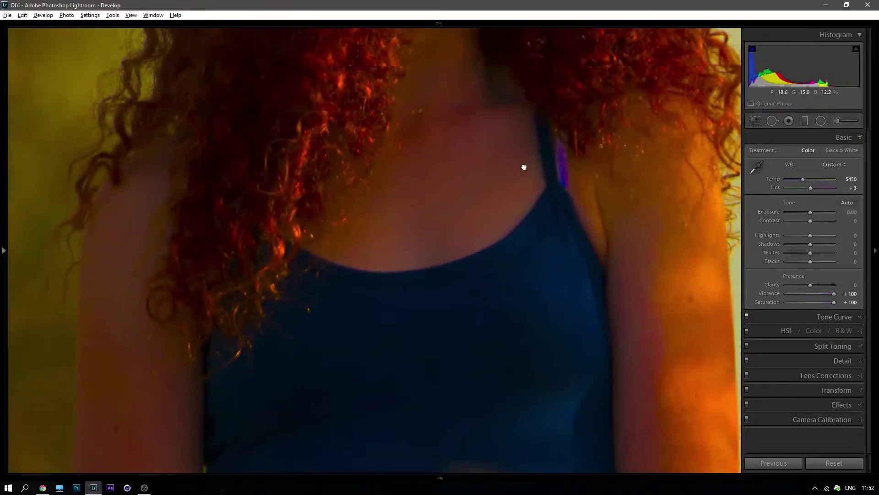
key(ctrl+minus)
drag(376, 275, 367, 353)
click(376, 320)
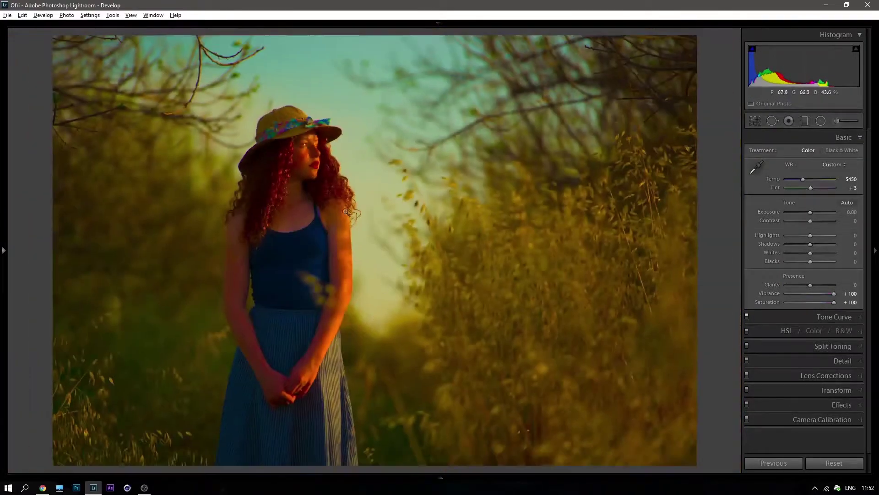
click(347, 213)
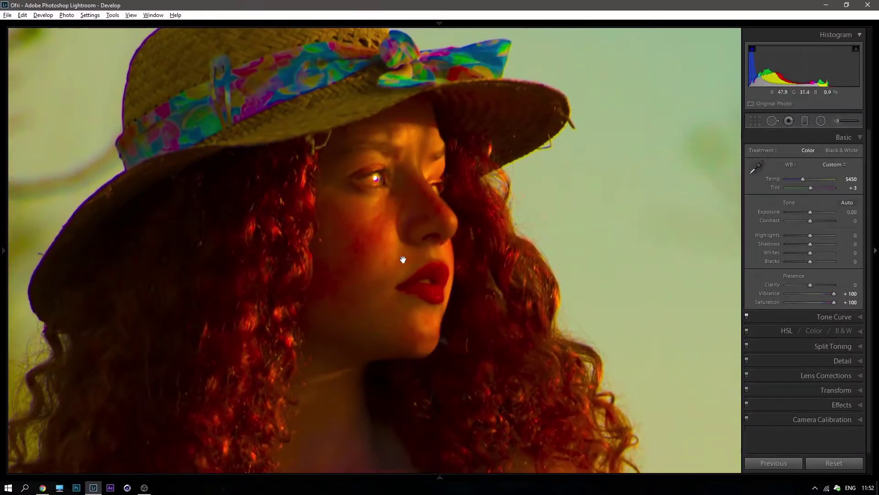
Reset Vibrance and Saturation to 0 and return to the whole-photo view
double_click(834, 294)
double_click(833, 301)
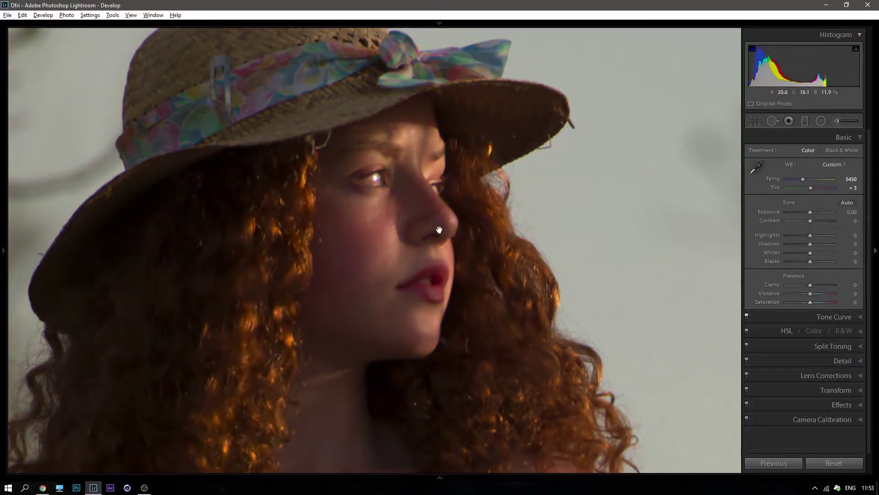
click(460, 207)
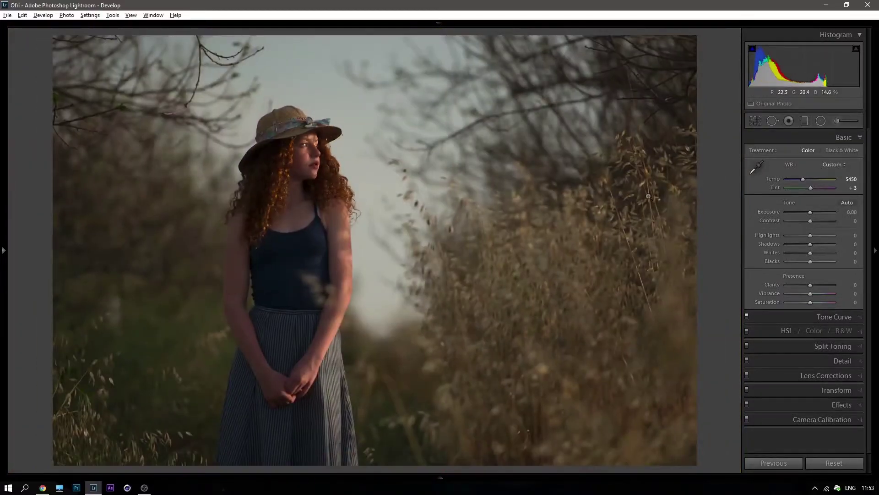
Crop the portrait to a 16 x 9 ratio, adjusting frame and position before applying
click(756, 122)
click(836, 151)
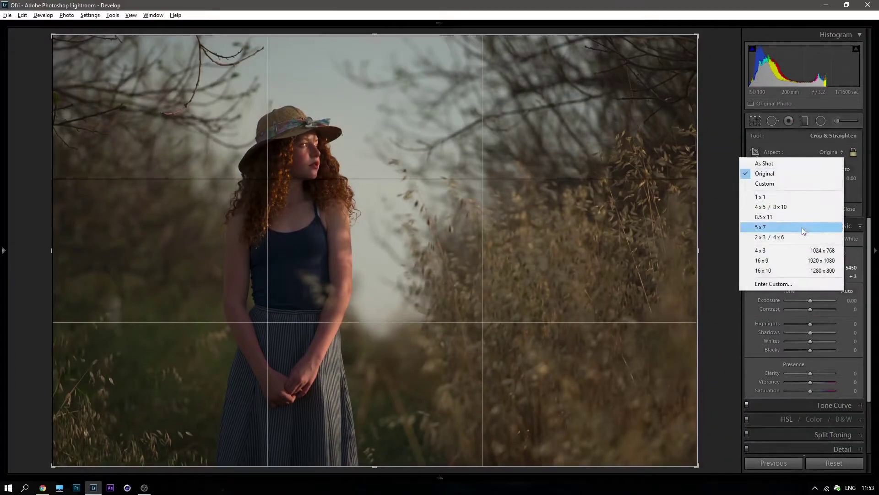
click(789, 257)
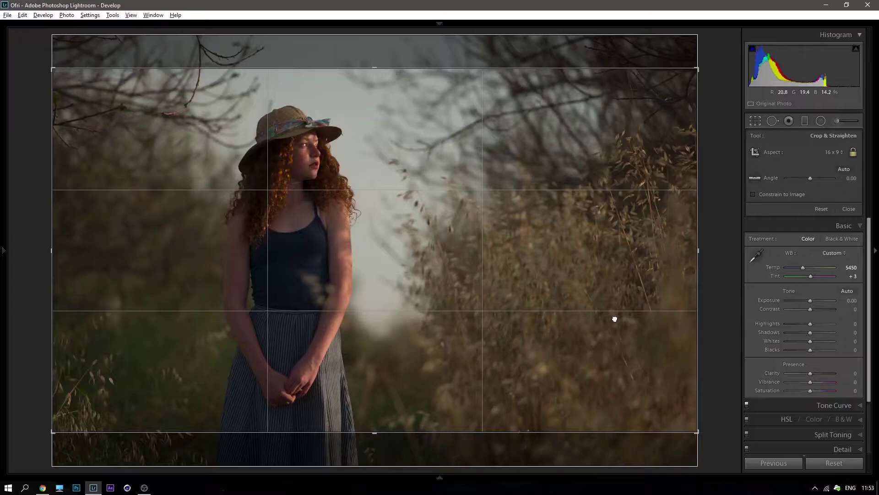
drag(612, 318, 613, 315)
drag(53, 430, 64, 425)
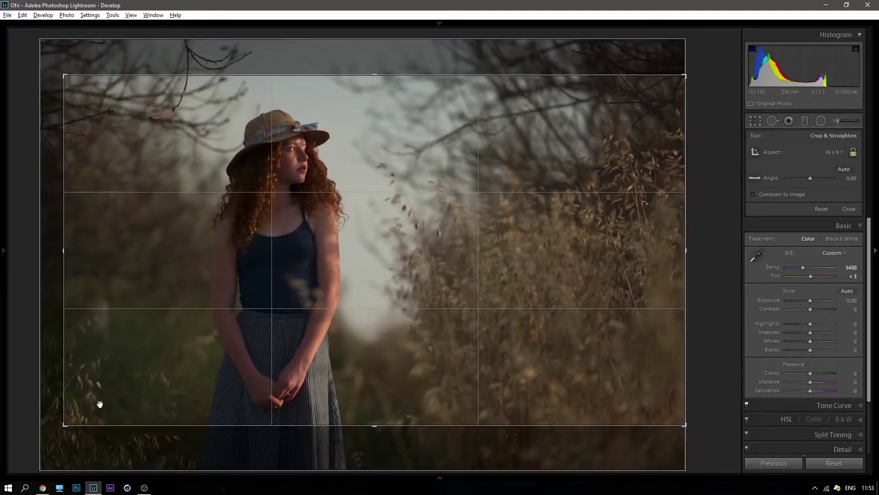
drag(483, 231, 469, 227)
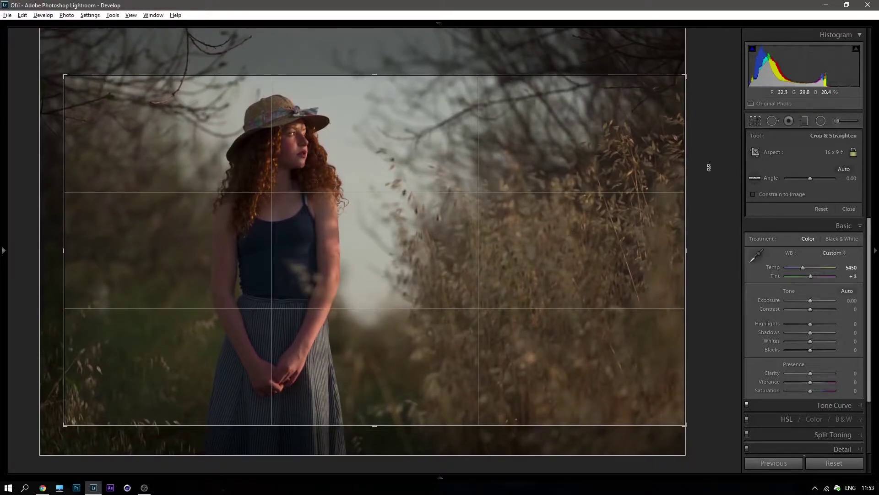
click(758, 121)
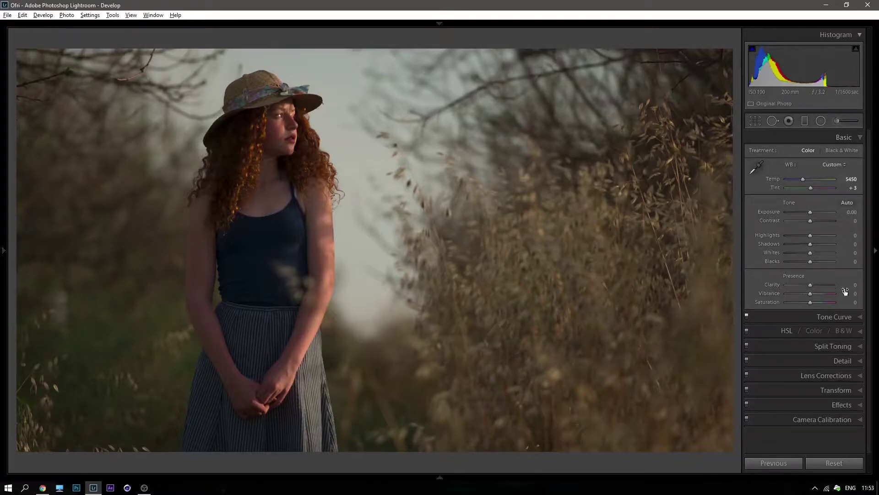
Raise Exposure to +0.40, briefly trying a Whites lift but leaving Whites at 0
drag(811, 212, 812, 213)
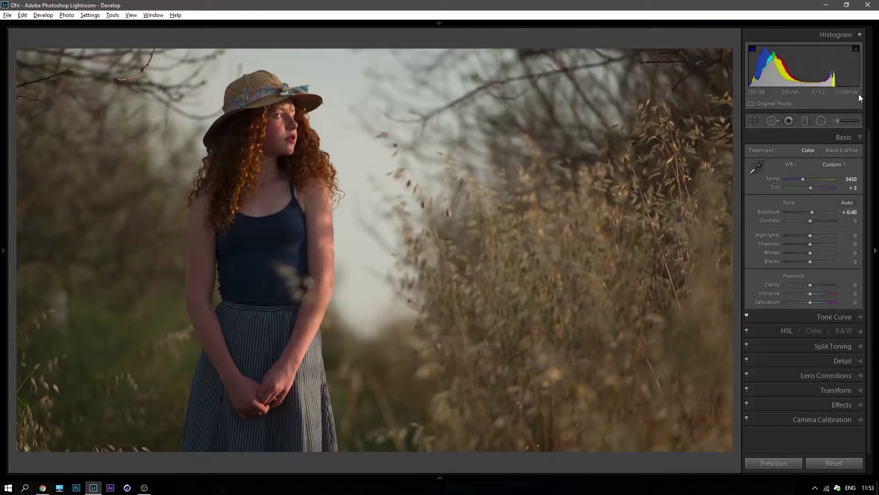
drag(810, 253, 817, 251)
key(Up)
key(Up)
key(Up)
click(775, 136)
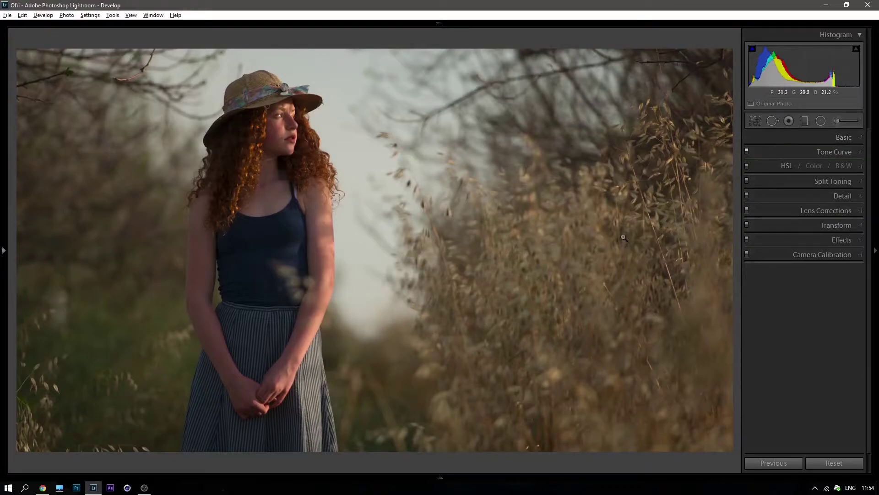
Switch the Camera Calibration profile from Adobe Standard to Camera Standard
click(763, 257)
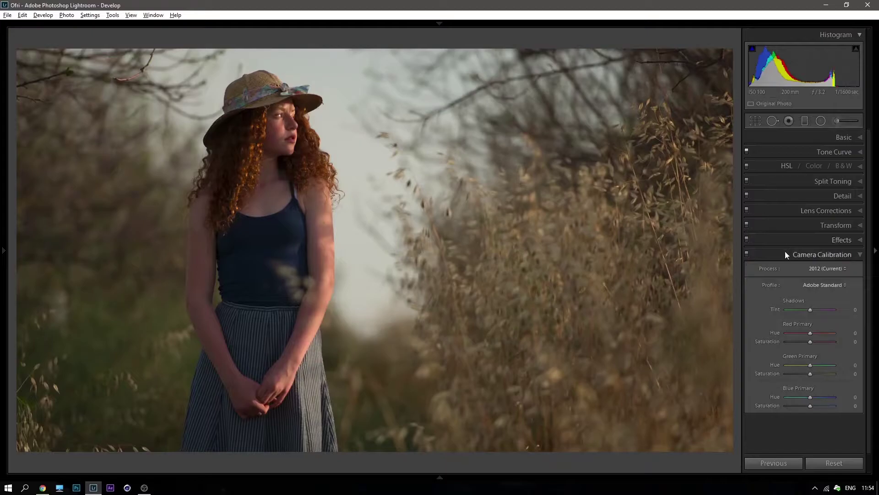
click(785, 252)
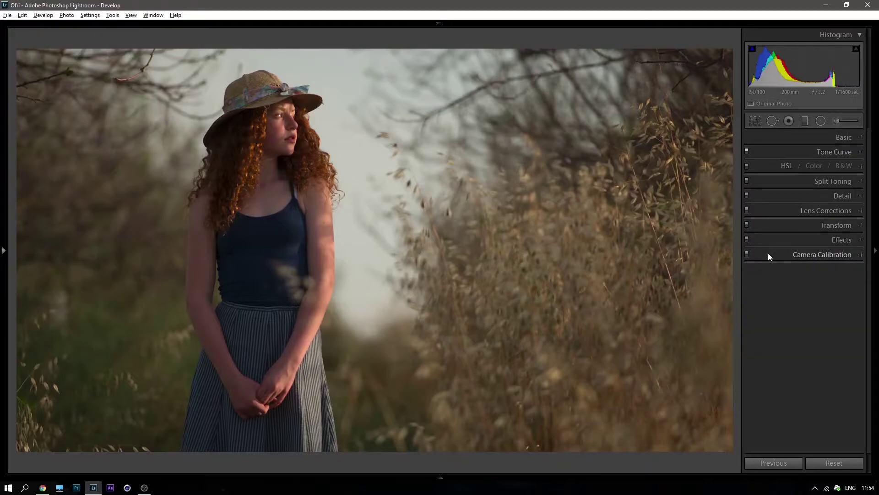
click(768, 253)
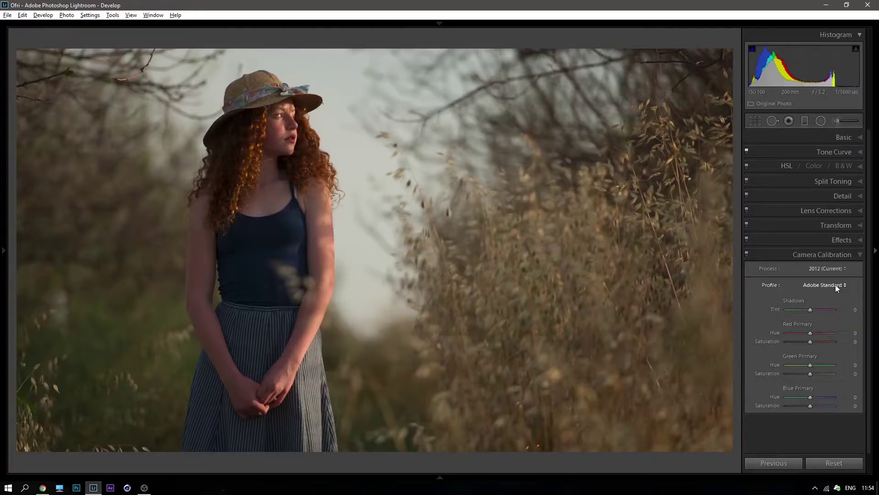
click(836, 285)
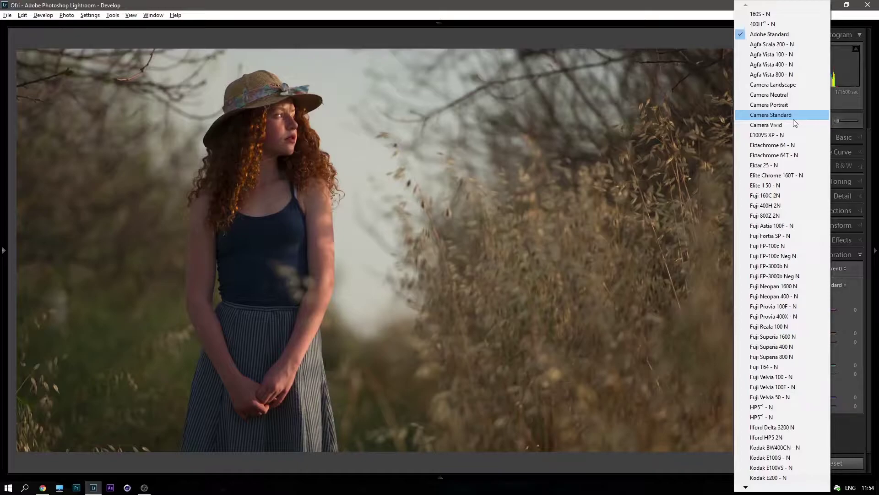
click(794, 118)
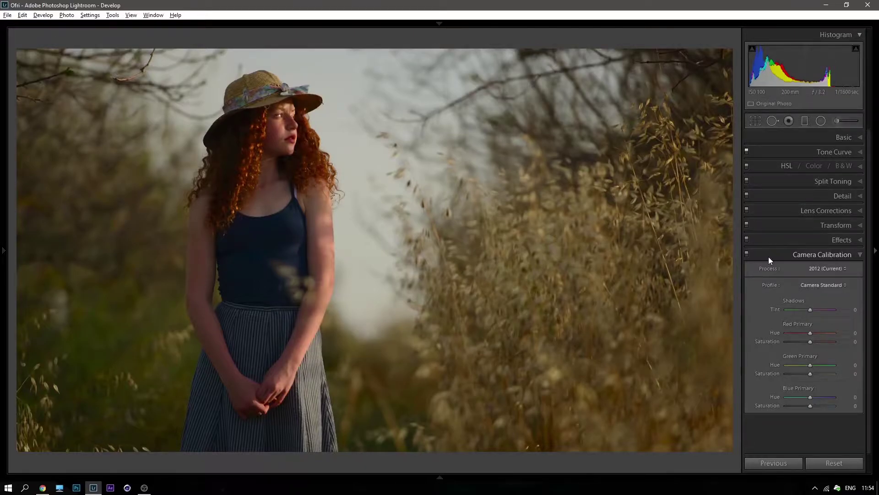
Show only Camera Calibration and zoom into the girl's face and hat
click(790, 138)
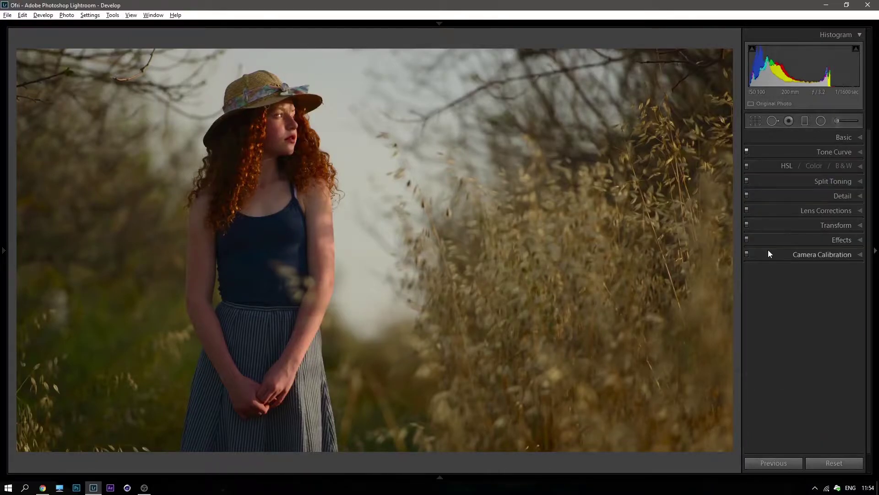
click(769, 253)
click(265, 129)
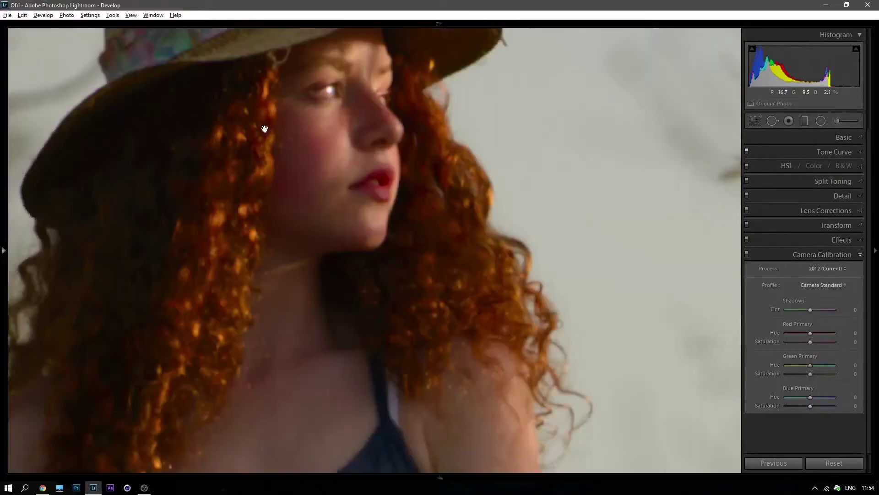
drag(264, 128, 339, 225)
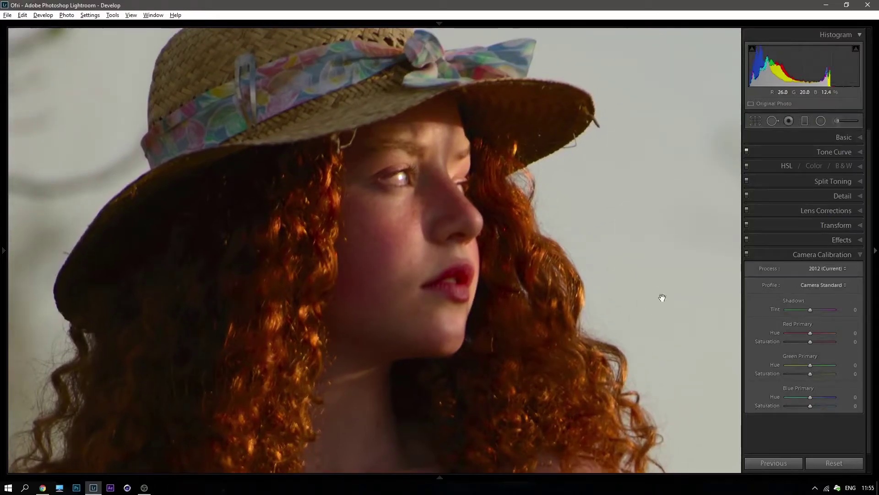
Set calibration Red Hue +15, Green Hue +30 and Red Saturation −15
drag(591, 289, 518, 247)
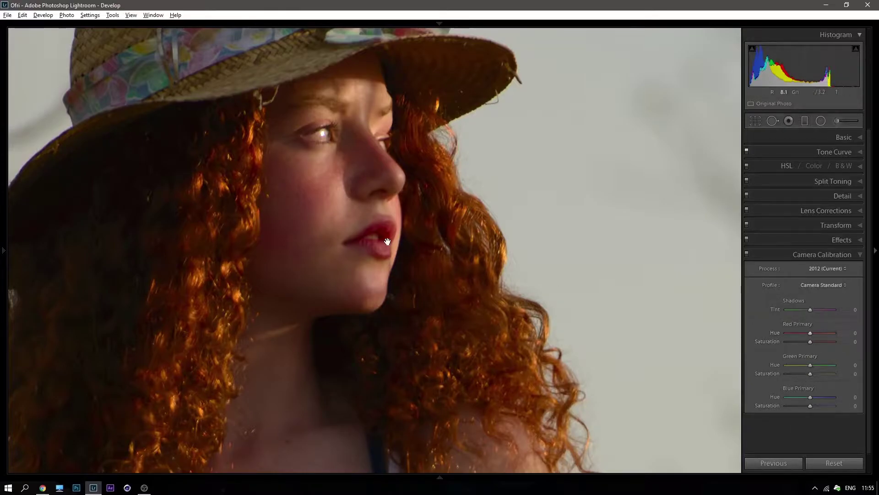
drag(383, 240, 392, 222)
drag(809, 334, 811, 334)
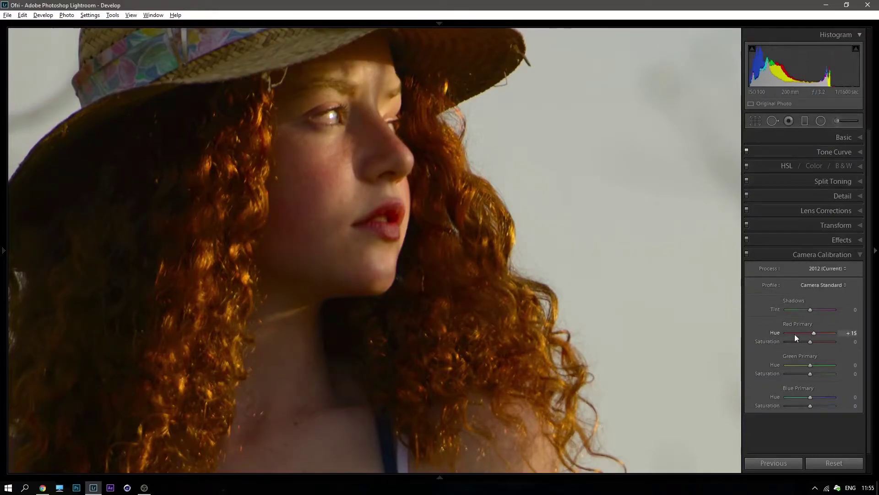
mouse_move(809, 334)
mouse_down()
mouse_move(792, 331)
mouse_move(812, 335)
mouse_up()
drag(811, 333, 813, 333)
mouse_move(421, 202)
mouse_down()
mouse_move(362, 121)
mouse_move(358, 202)
mouse_up()
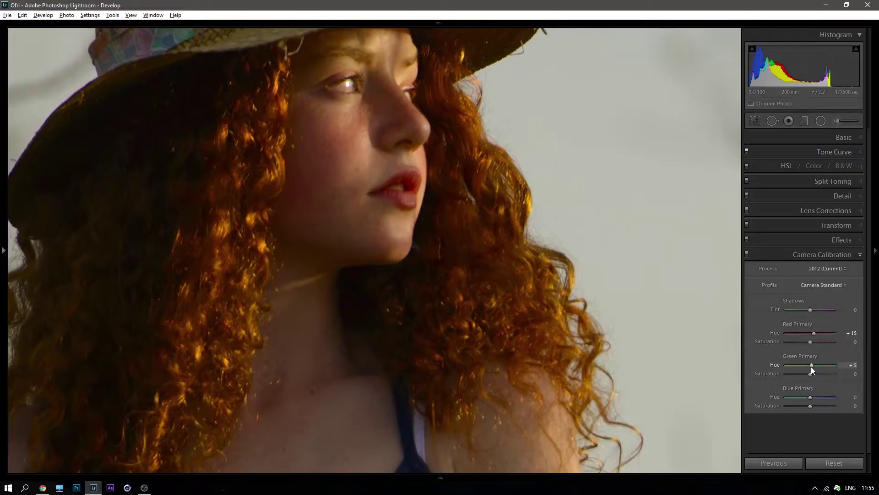
key(Up)
key(Up)
key(Up)
key(Up)
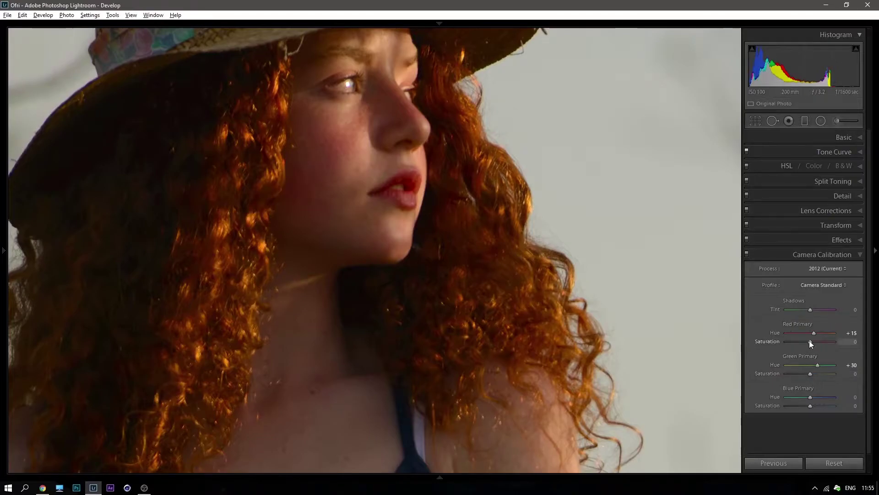
key(Down)
key(Down)
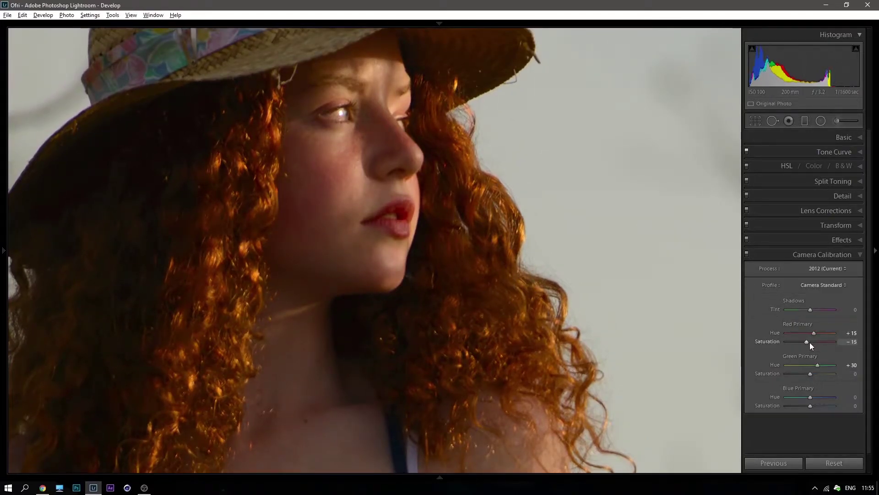
key(Up)
key(Up)
key(Down)
key(Down)
key(Down)
key(Up)
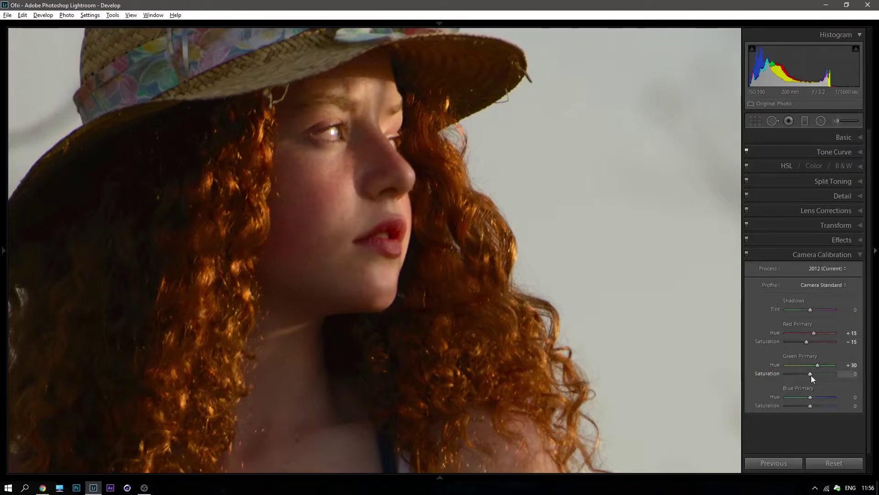
Desaturate the calibration Blue primary to −56 with the full photo in view
scroll(812, 375, up, 5)
scroll(812, 375, up, 1)
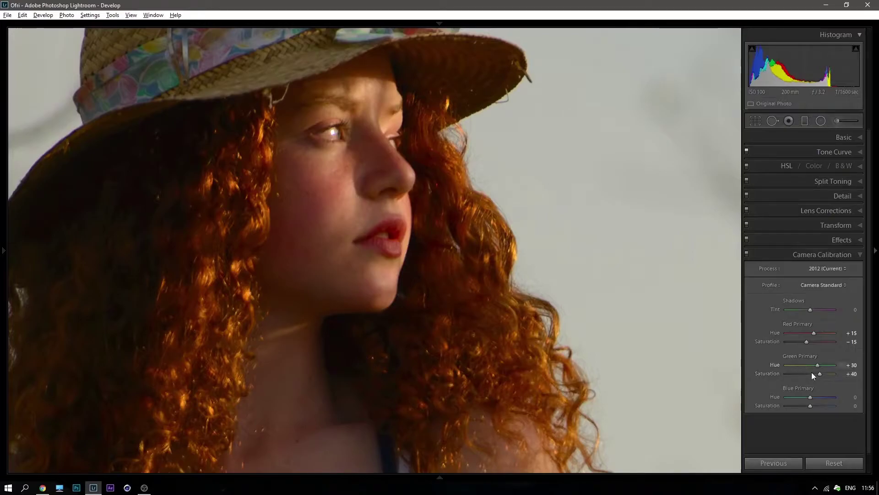
click(487, 252)
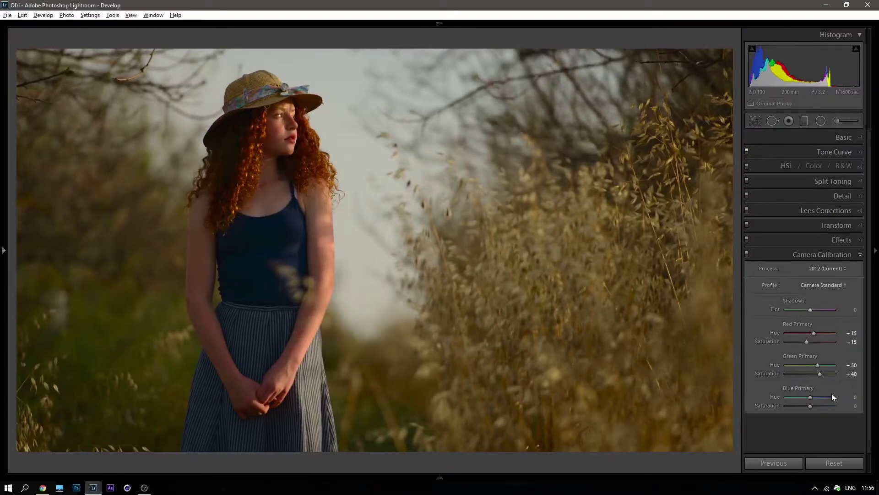
drag(802, 407, 796, 407)
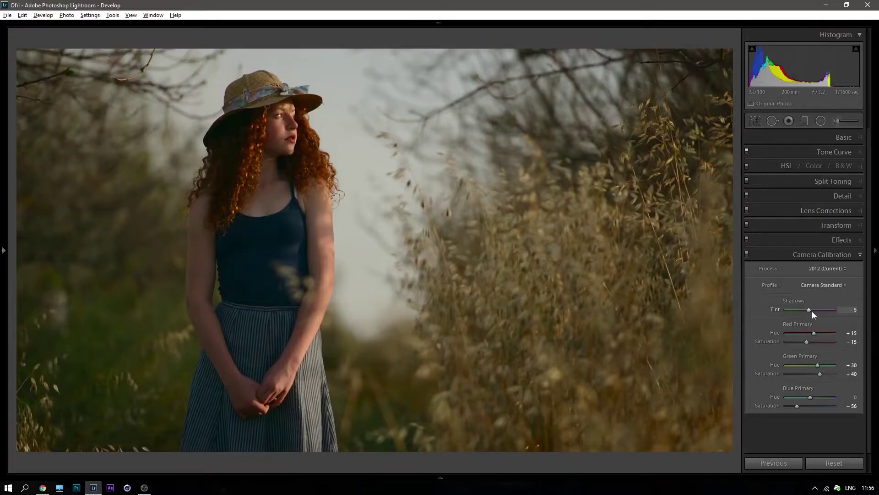
click(770, 258)
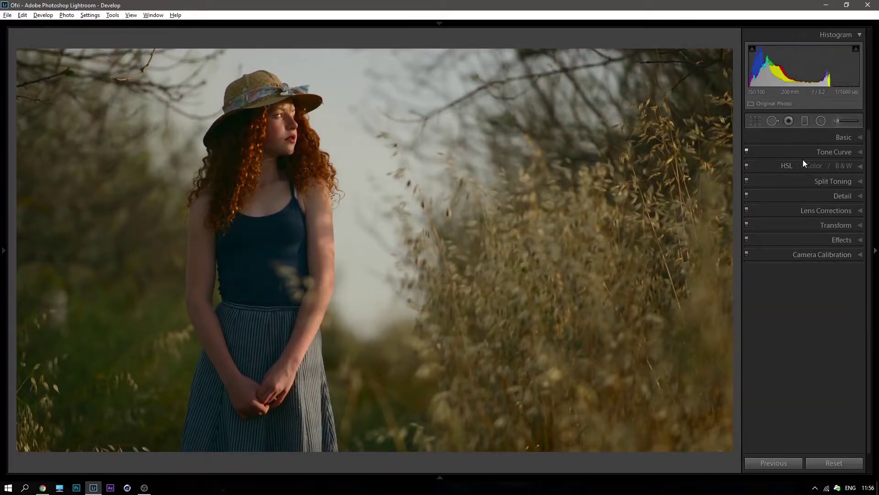
Lift Shadows to about +56 and lower Contrast in the Basic panel
click(787, 138)
click(795, 139)
click(808, 135)
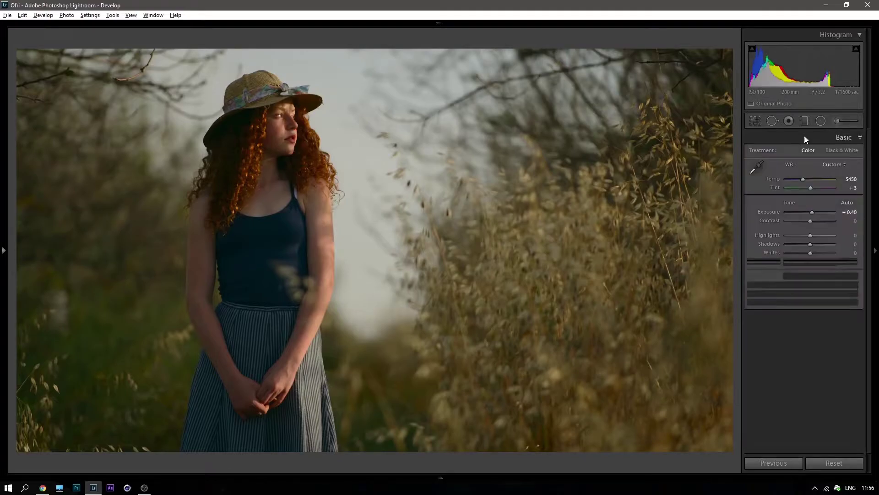
click(822, 245)
key(Up)
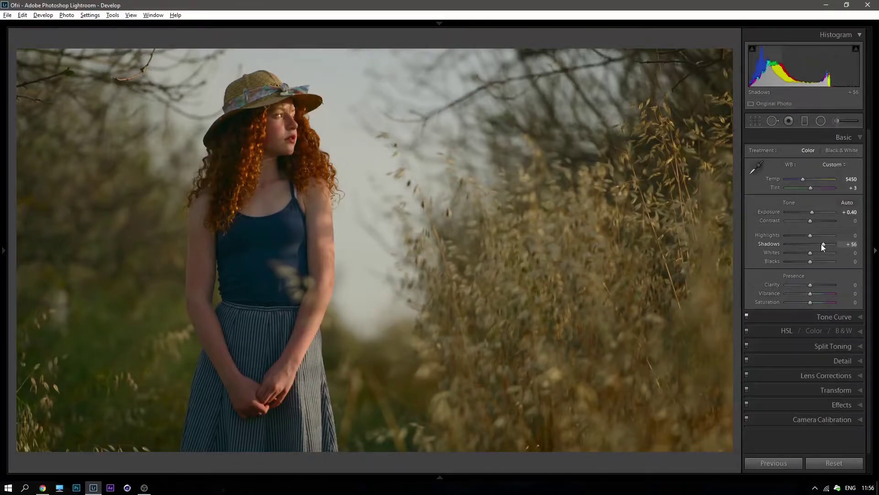
key(Down)
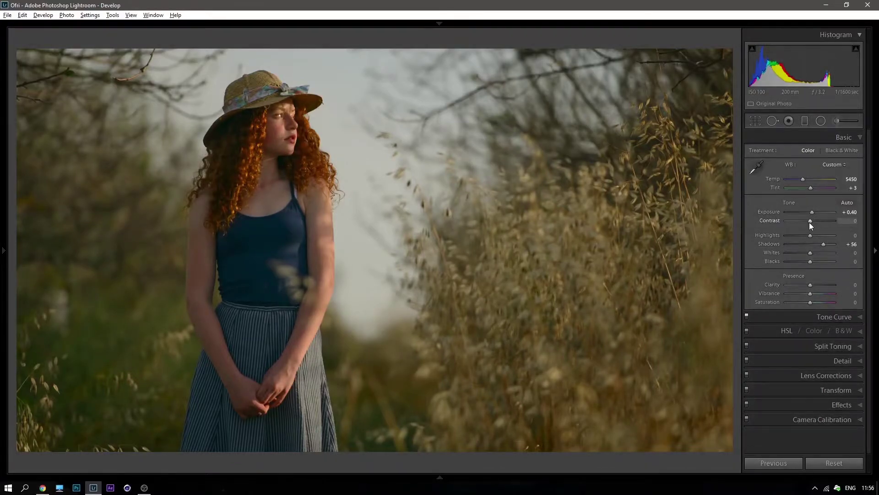
key(Down)
key(Down)
key(Down)
key(Down)
key(Down)
key(Down)
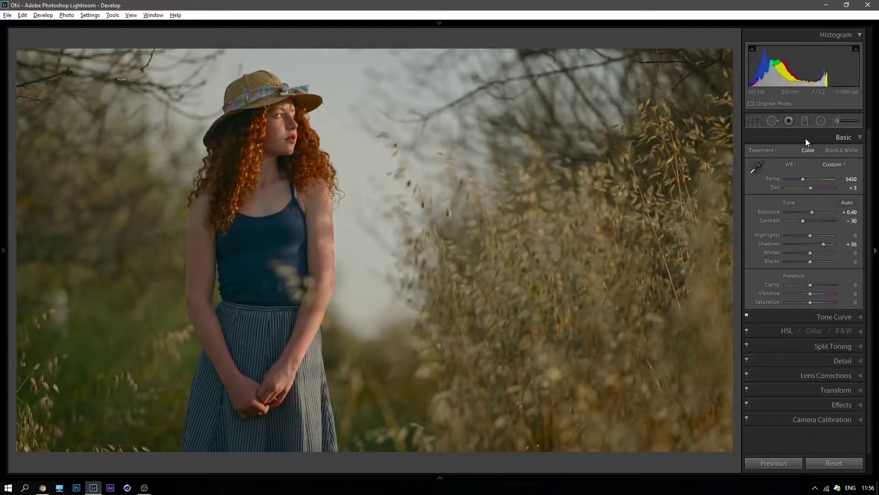
click(806, 138)
click(797, 150)
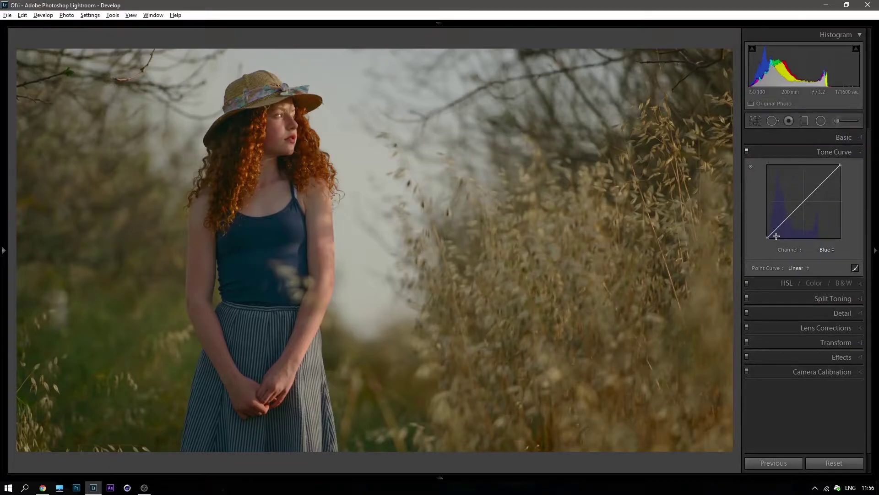
click(804, 152)
click(804, 136)
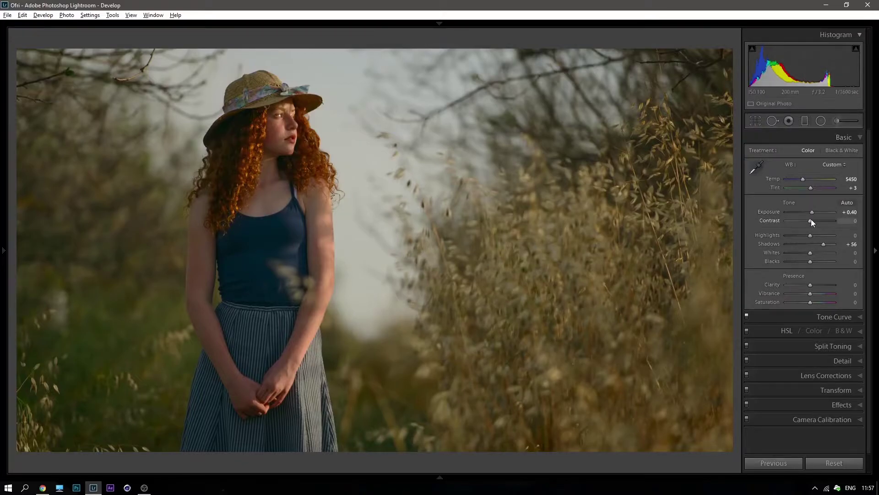
Lower Contrast further, then set Shadows +31, Exposure +0.30 and Highlights −15
key(Down)
key(Down)
key(Down)
key(Down)
key(Down)
key(Down)
key(Down)
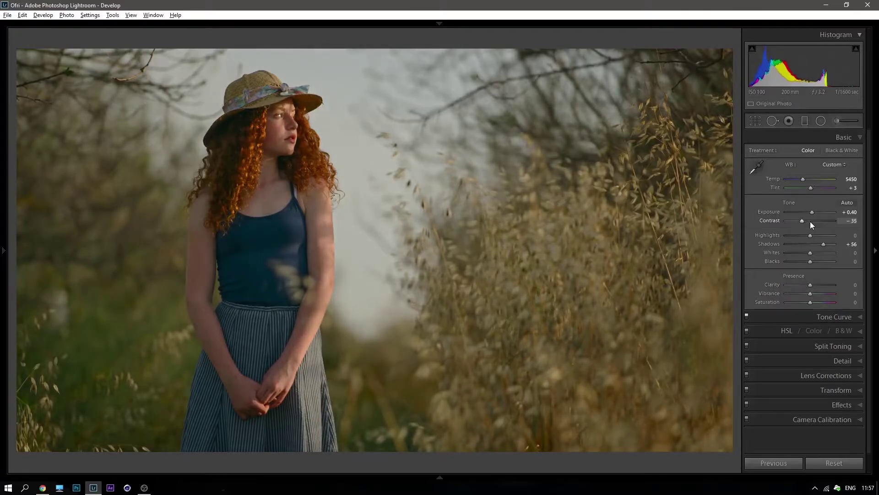
key(Down)
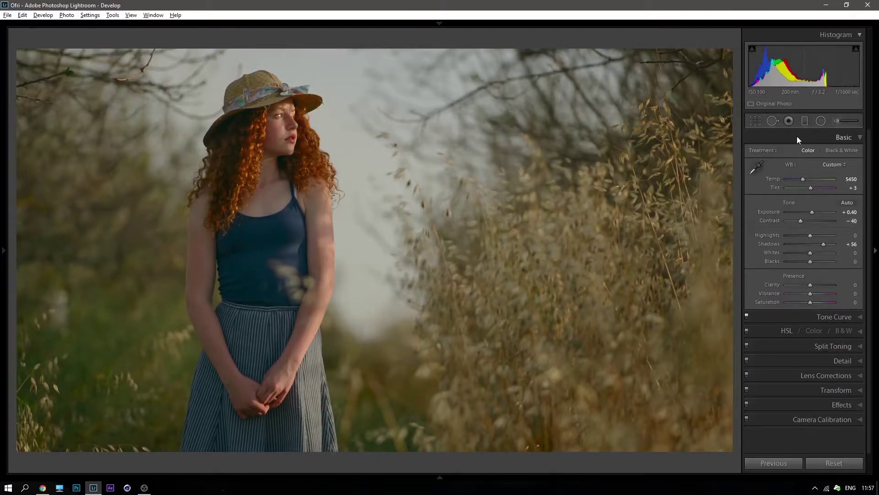
click(797, 136)
key(Down)
key(Down)
key(Down)
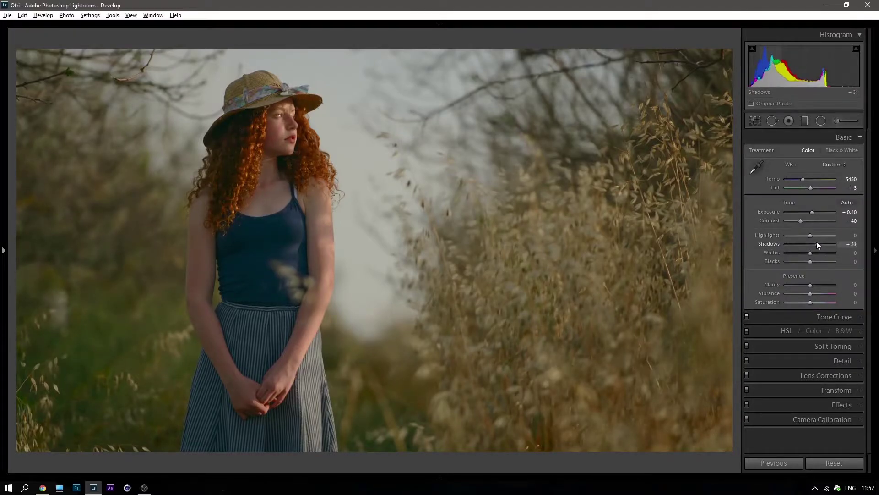
key(Down)
key(Down)
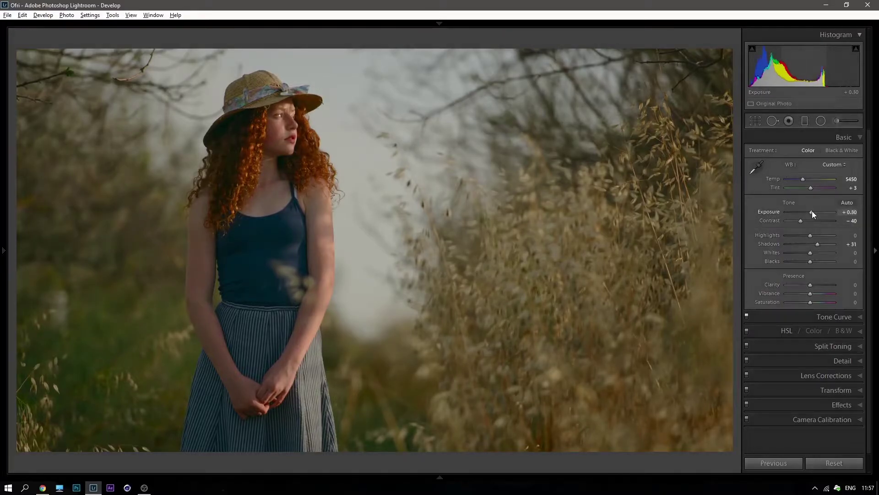
key(Down)
key(Down)
key(Down)
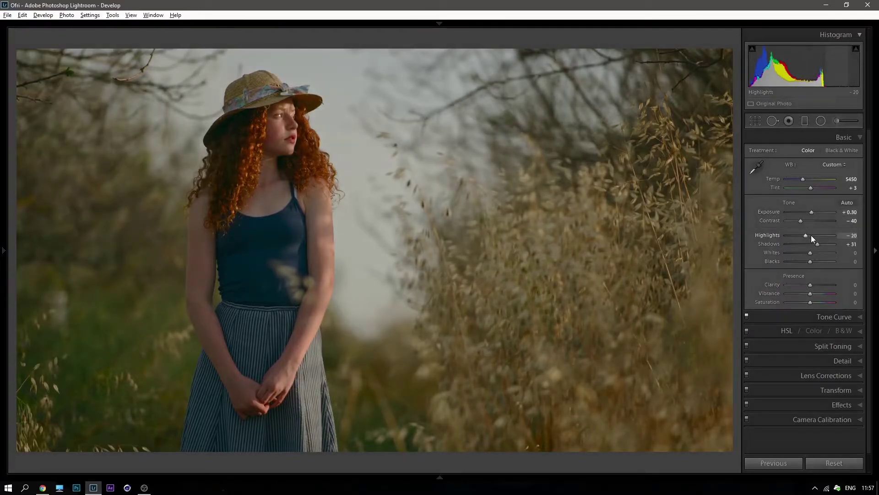
key(Down)
key(Down)
key(Up)
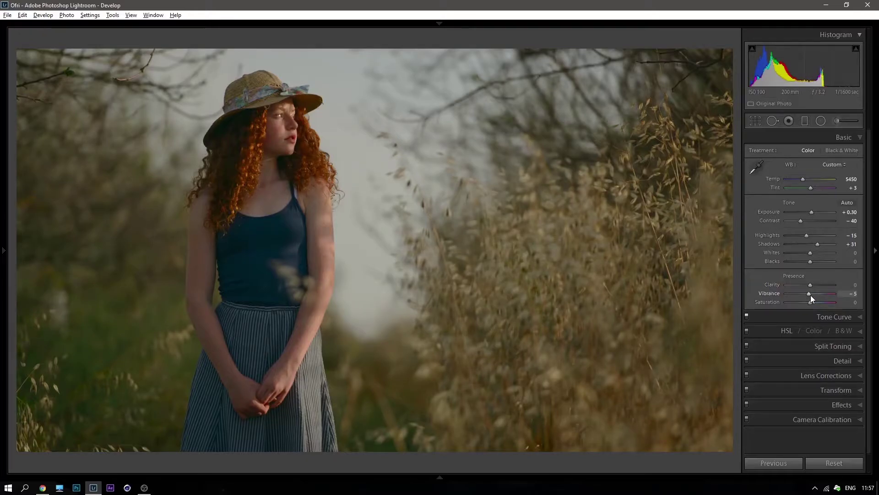
scroll(811, 295, down, 2)
click(807, 135)
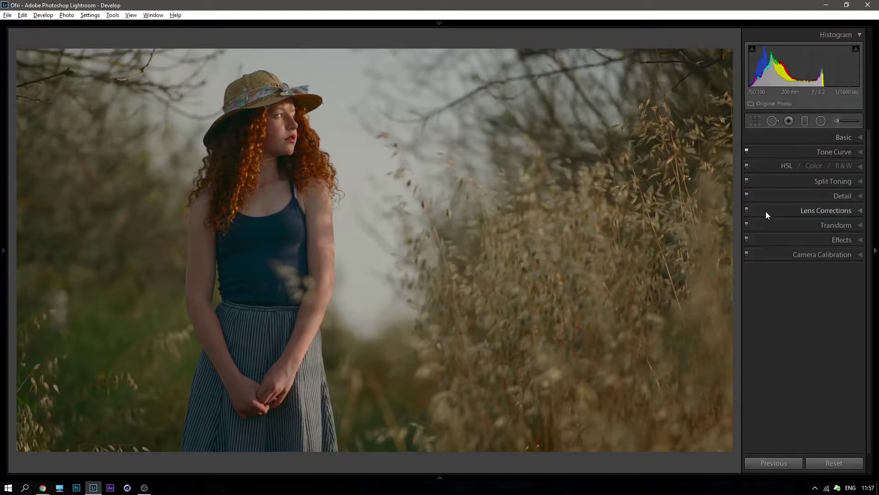
Cut HSL Green saturation to −100 and Yellow to −34, comparing with HSL off
click(768, 166)
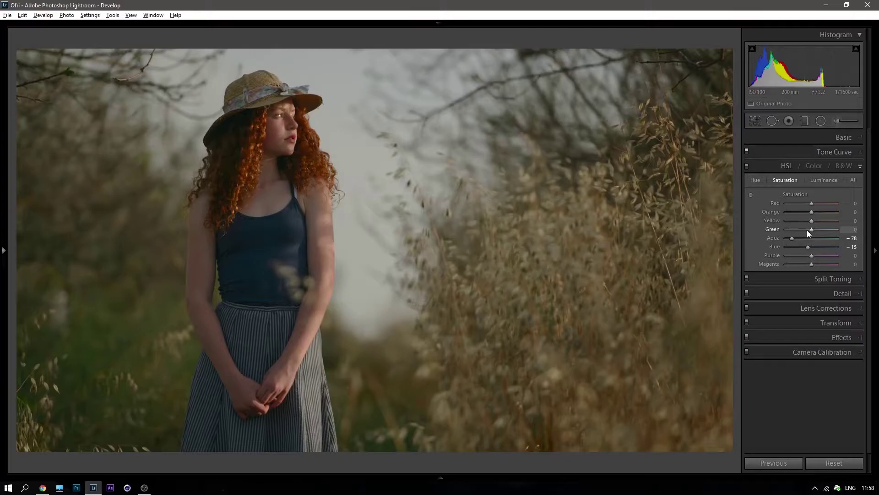
drag(811, 229, 763, 233)
scroll(811, 221, down, 2)
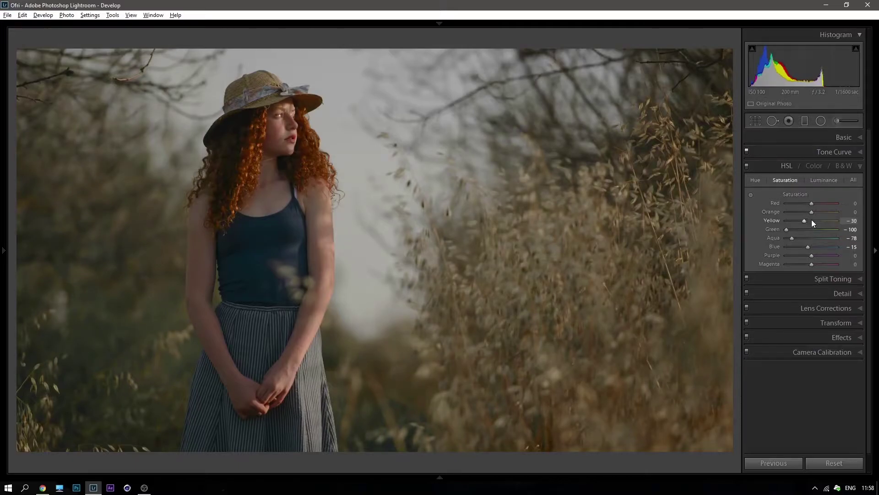
scroll(812, 220, down, 1)
drag(804, 221, 779, 224)
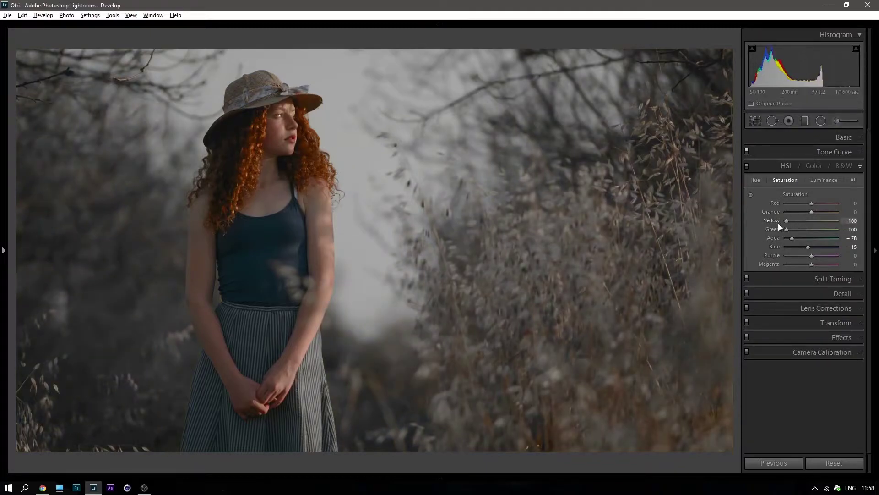
click(801, 222)
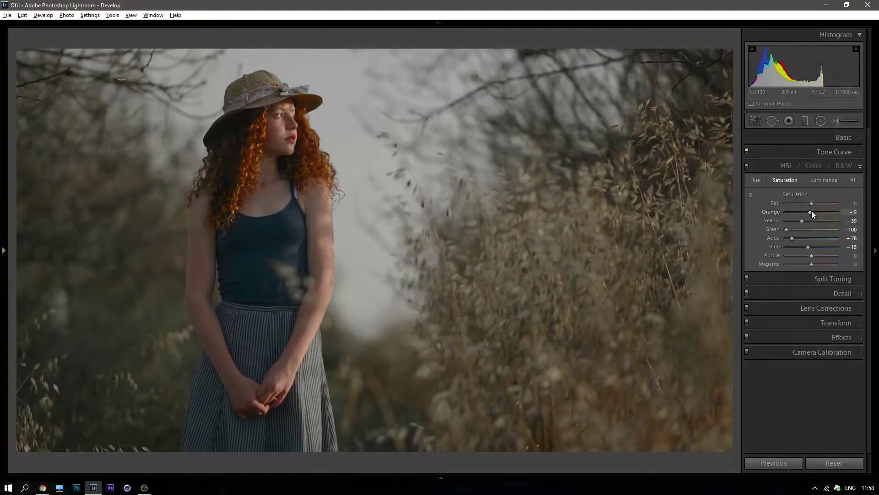
click(747, 165)
drag(802, 221, 802, 221)
click(759, 180)
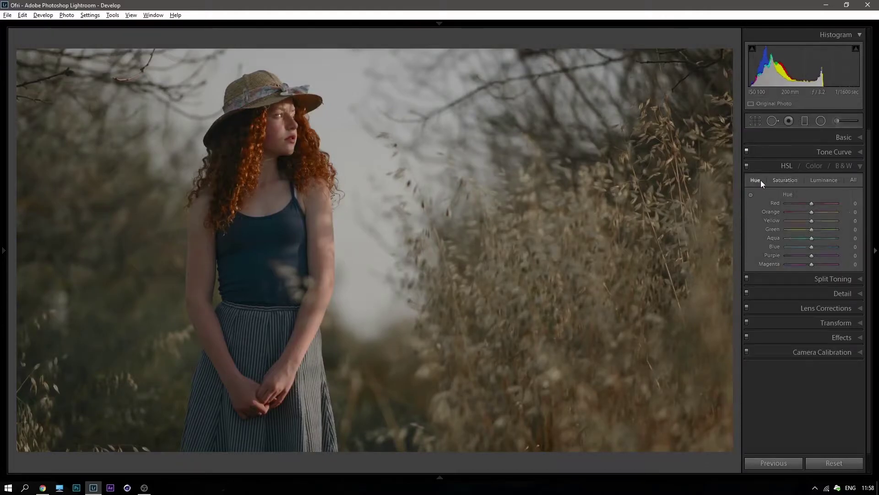
Shift HSL Magenta hue to +100 and Purple hue to +69, comparing before and after
key(ctrl+equal)
key(ctrl+equal)
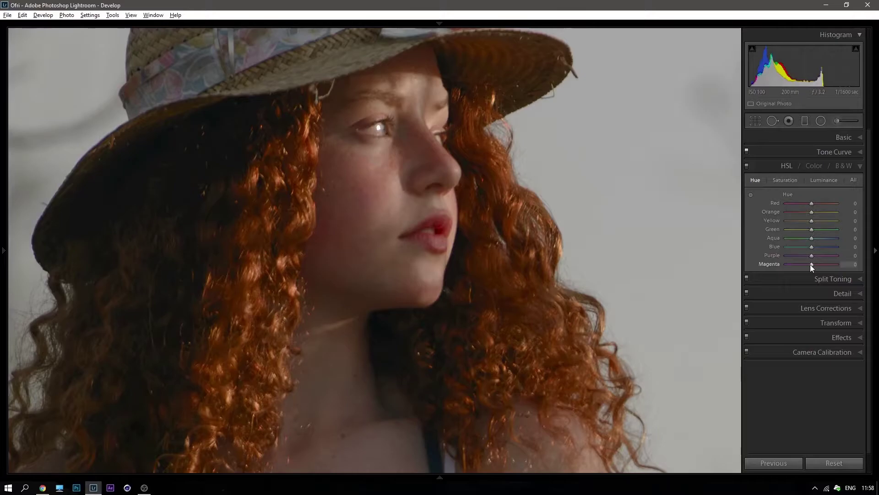
mouse_move(812, 265)
mouse_down()
mouse_move(835, 265)
mouse_move(755, 264)
mouse_move(836, 265)
mouse_up()
drag(816, 254, 829, 255)
click(543, 208)
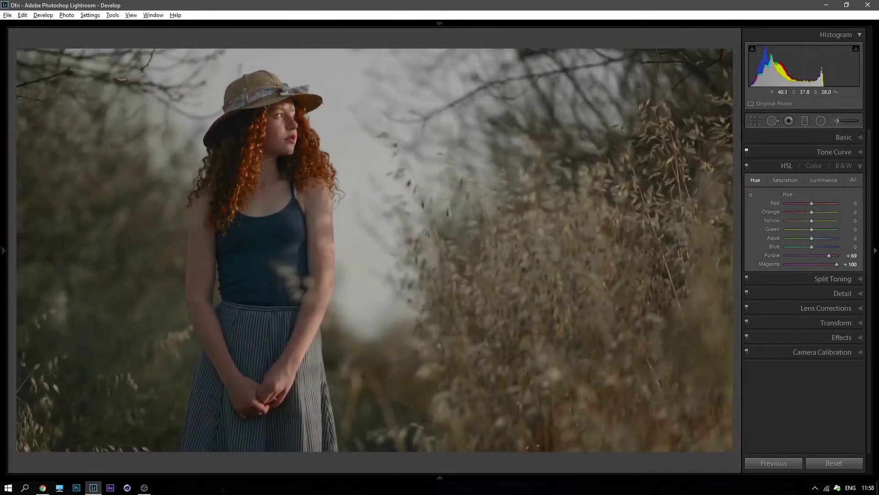
click(747, 166)
click(755, 165)
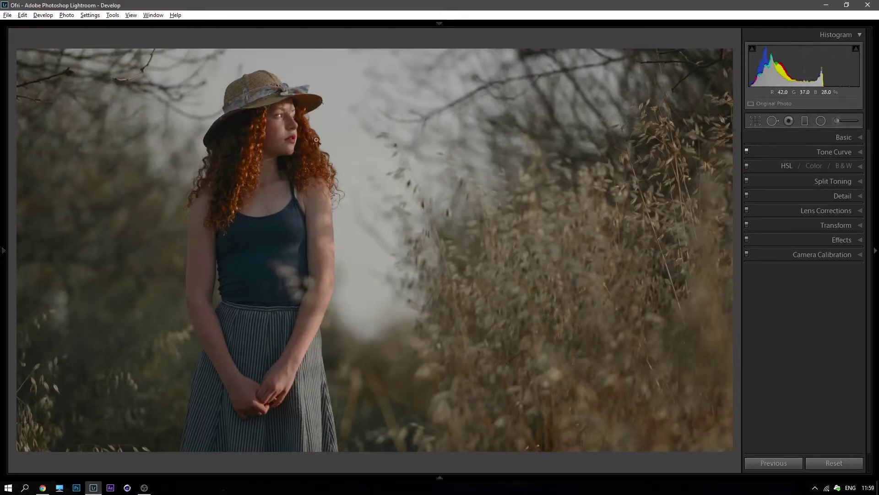
Apply a −15 Vertical transform with Constrain Crop, comparing with the transform off
click(809, 226)
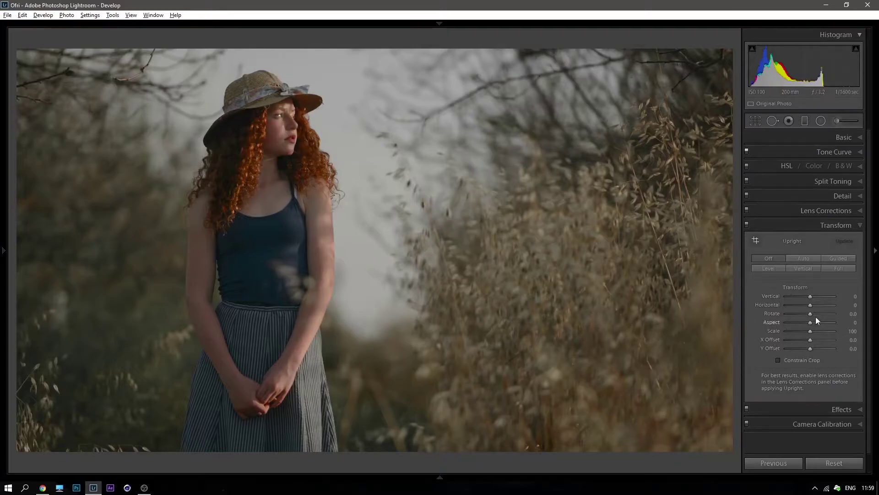
key(Down)
key(Down)
key(Down)
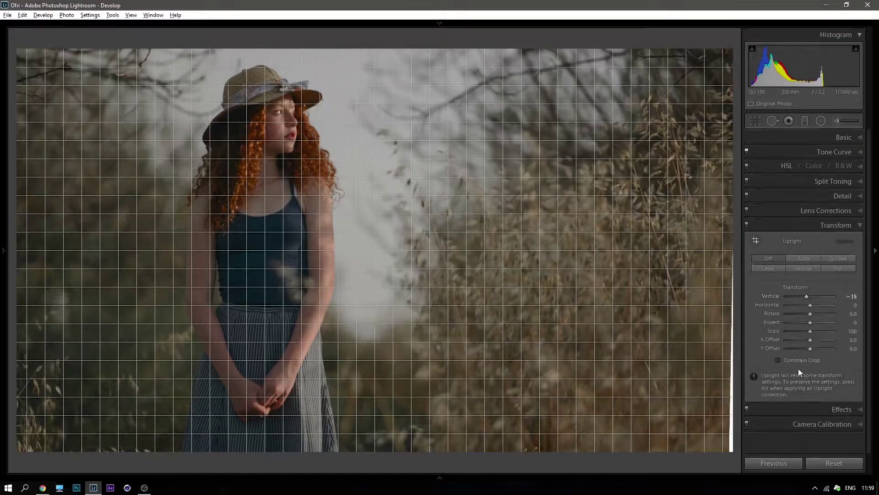
click(786, 360)
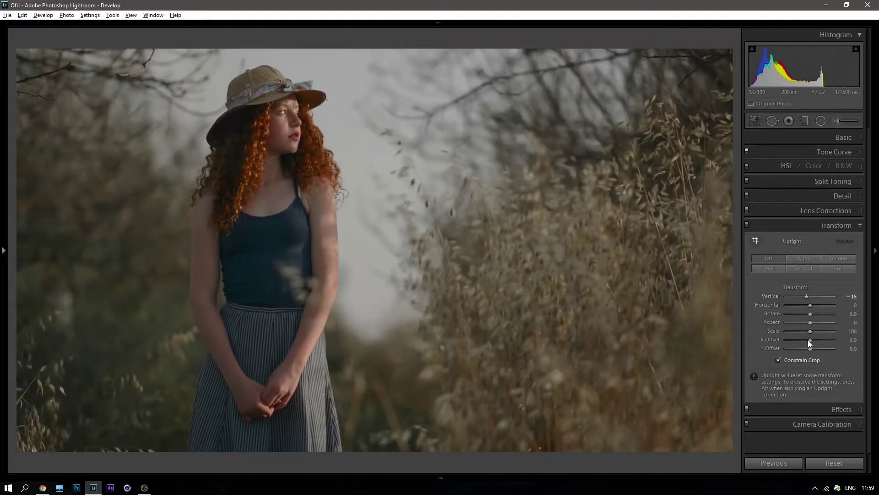
click(747, 224)
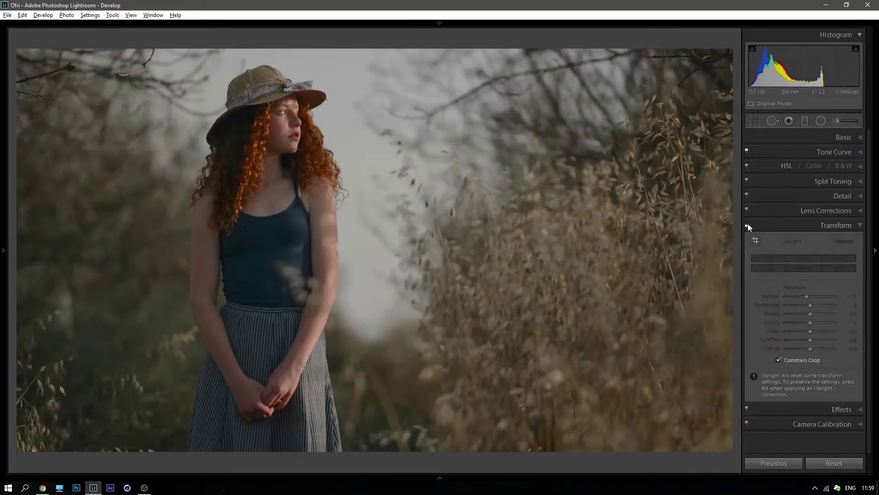
click(747, 224)
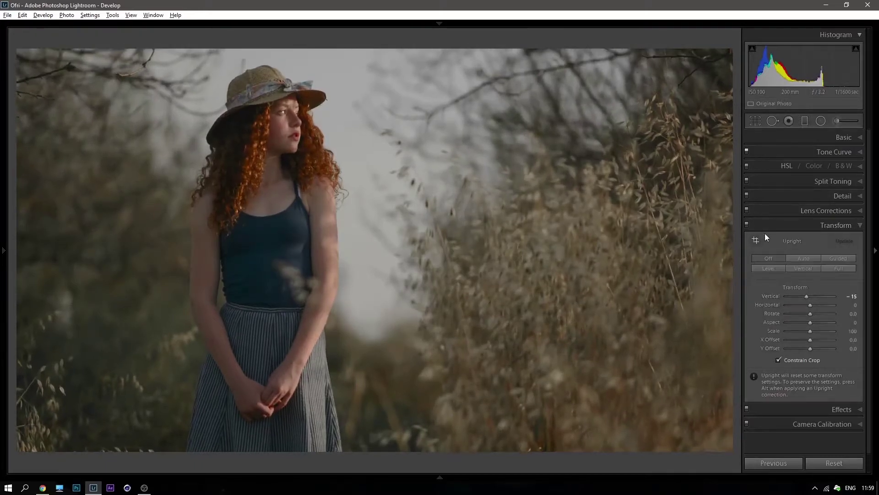
click(790, 232)
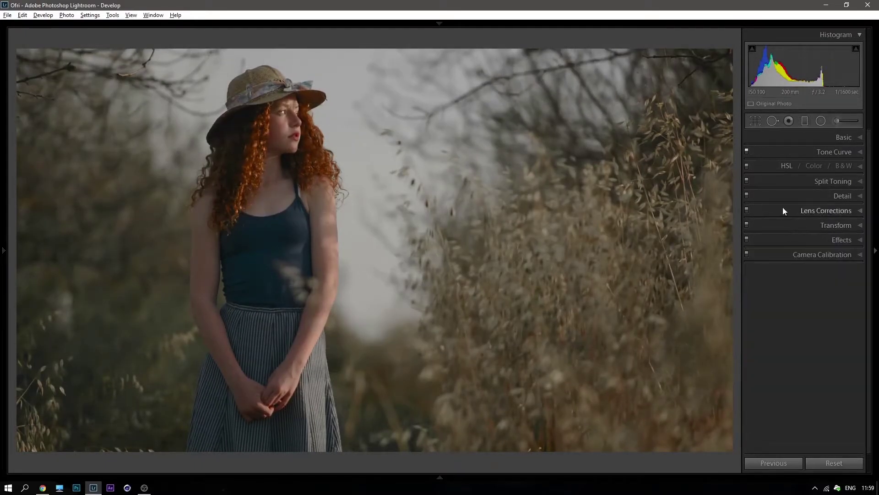
click(789, 238)
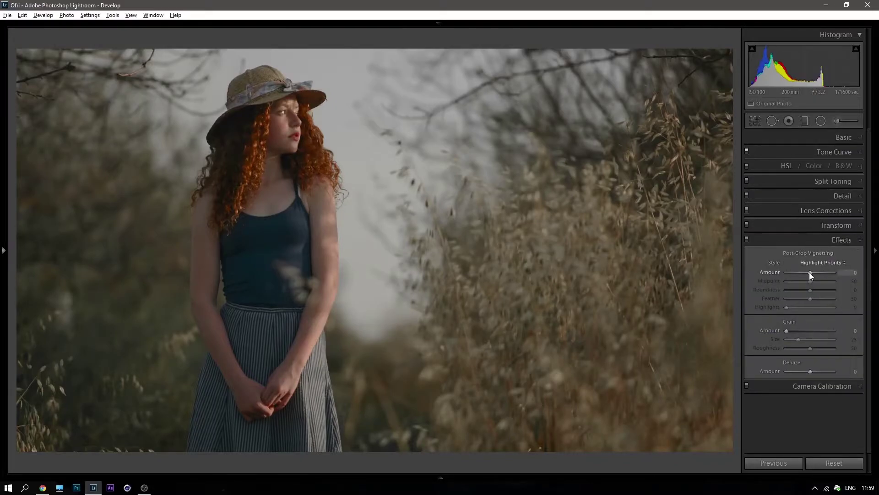
Add a post-crop vignette with Amount -21 and Roundness +25
mouse_move(809, 272)
mouse_down()
mouse_move(789, 280)
mouse_move(837, 299)
mouse_up()
click(813, 289)
drag(813, 290, 814, 290)
drag(811, 272, 809, 272)
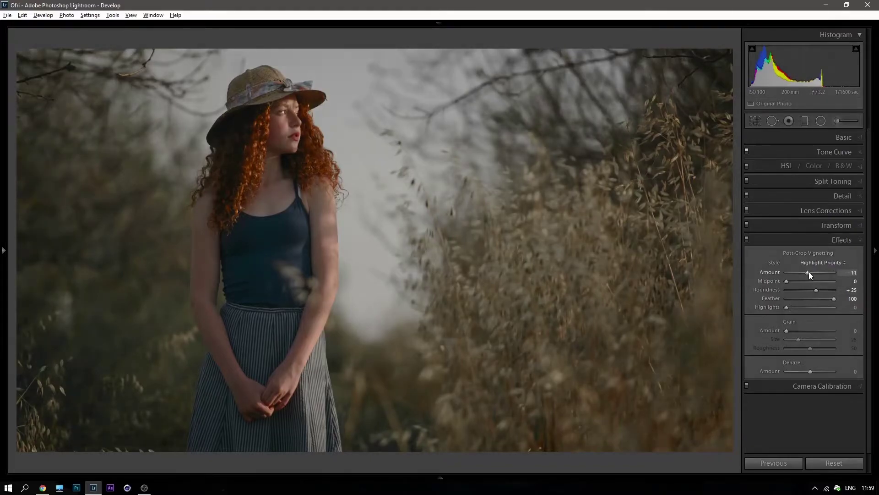
key(Down)
key(Down)
key(Down)
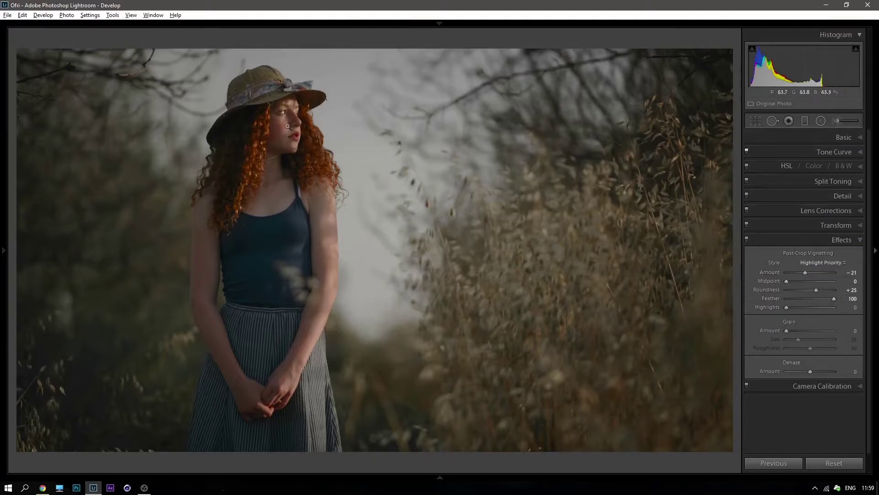
click(332, 144)
drag(508, 261, 379, 307)
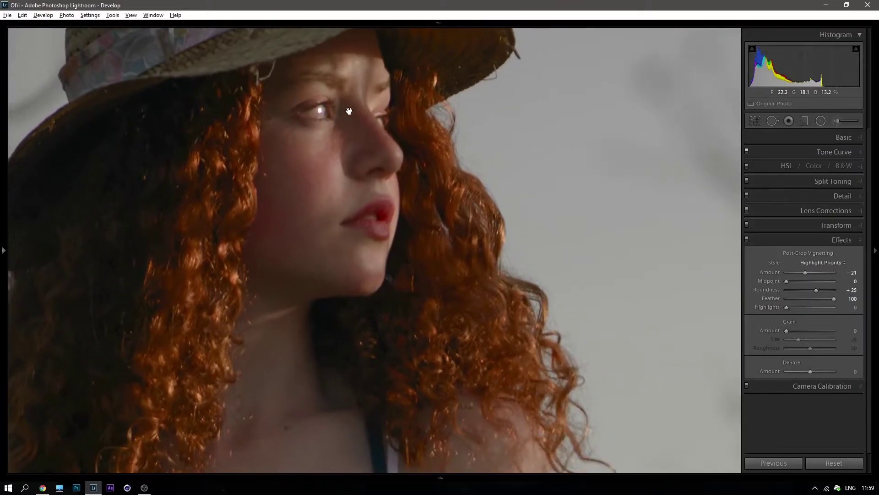
drag(403, 166, 389, 216)
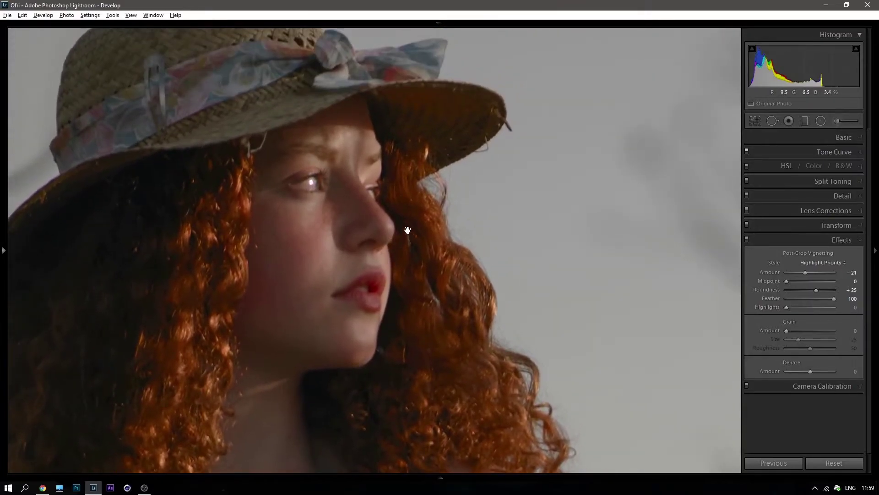
drag(488, 298, 432, 135)
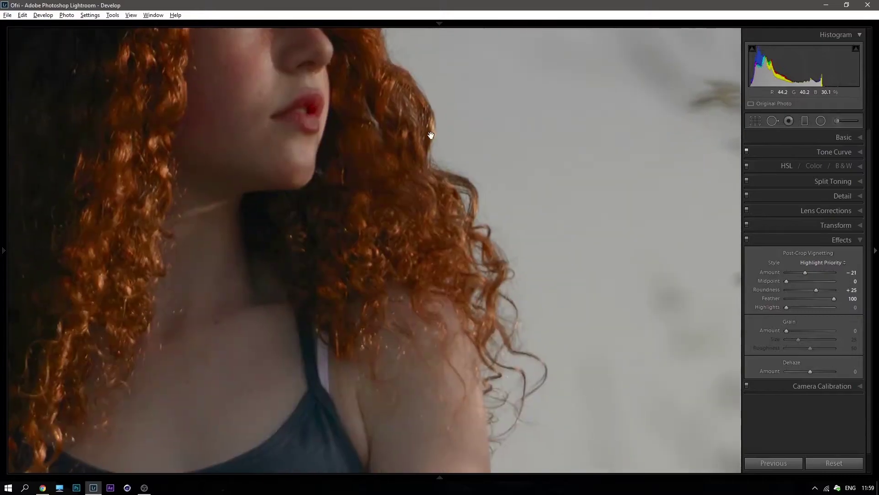
drag(503, 320, 470, 156)
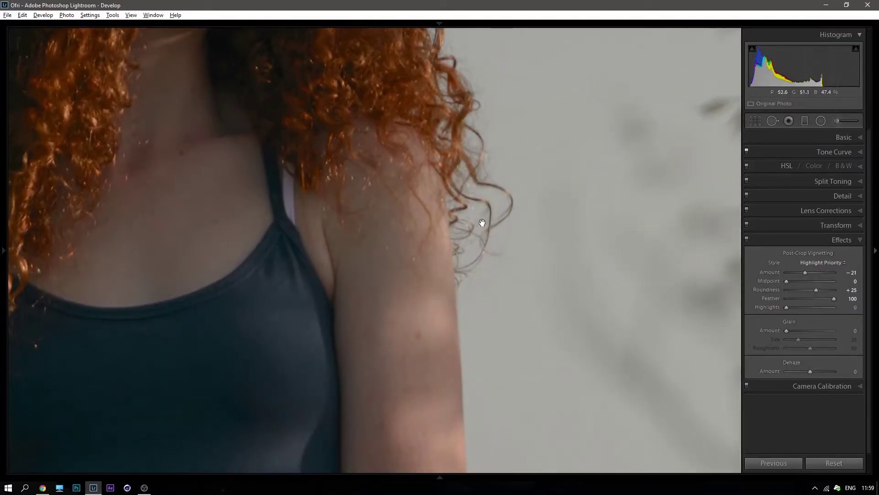
drag(479, 222, 557, 400)
drag(492, 150, 510, 281)
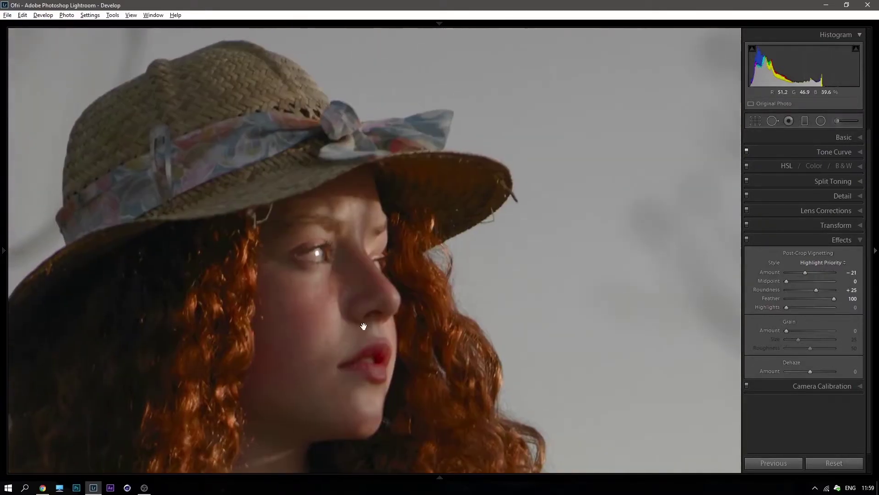
click(510, 280)
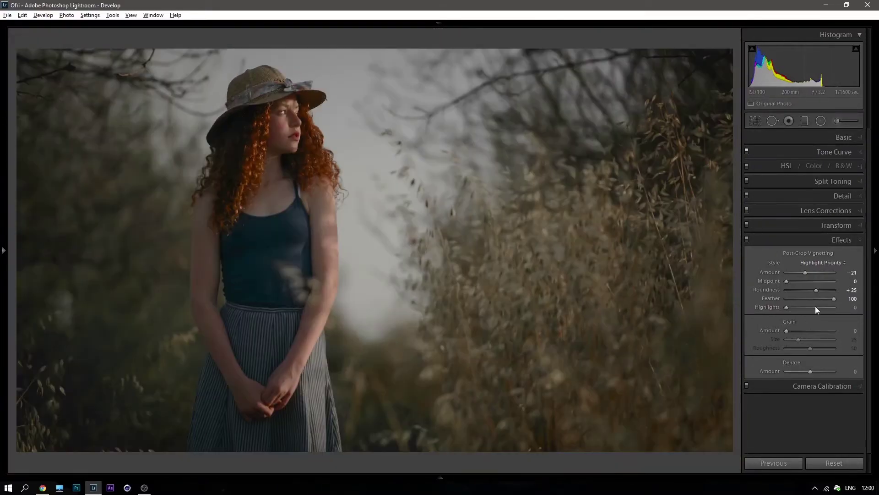
click(788, 330)
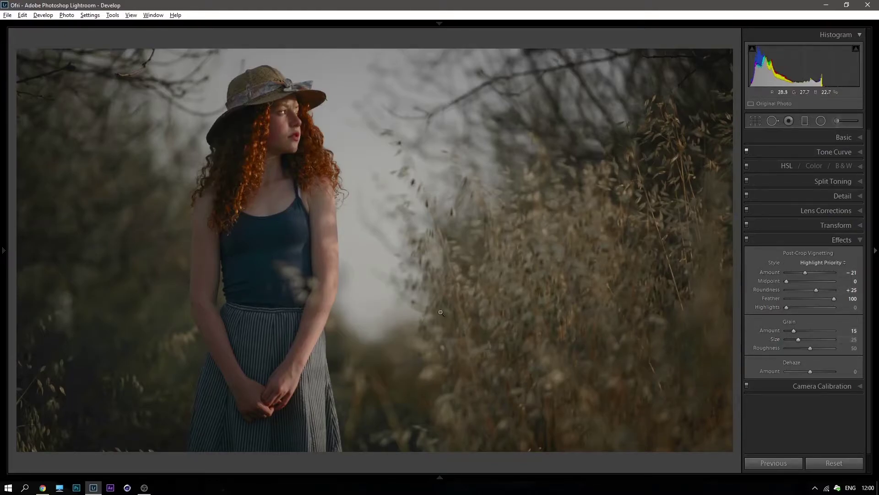
click(142, 286)
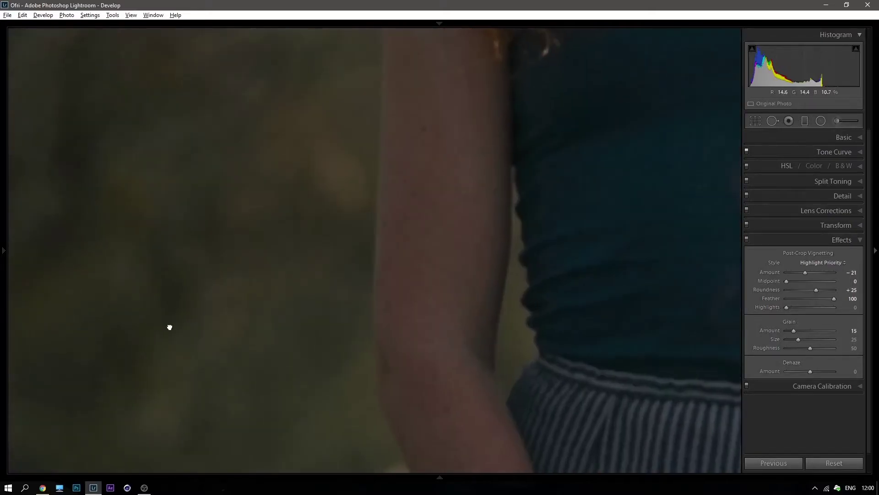
drag(169, 326, 381, 249)
drag(484, 188, 457, 220)
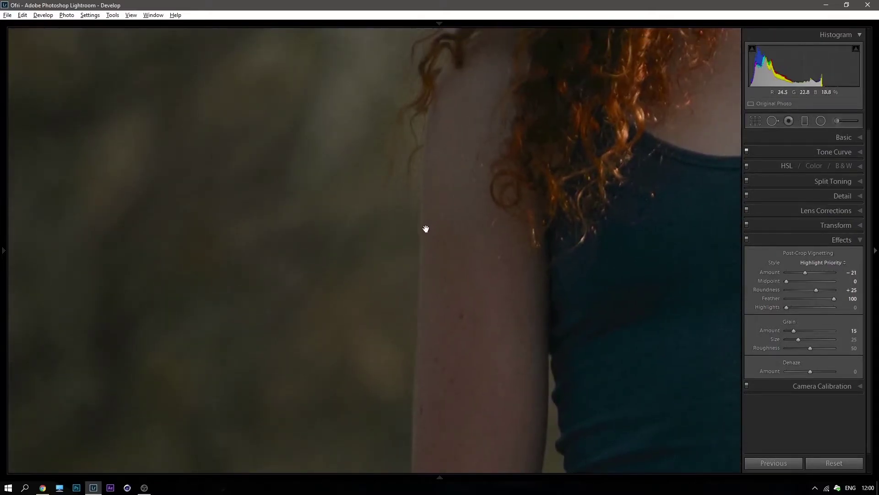
click(423, 228)
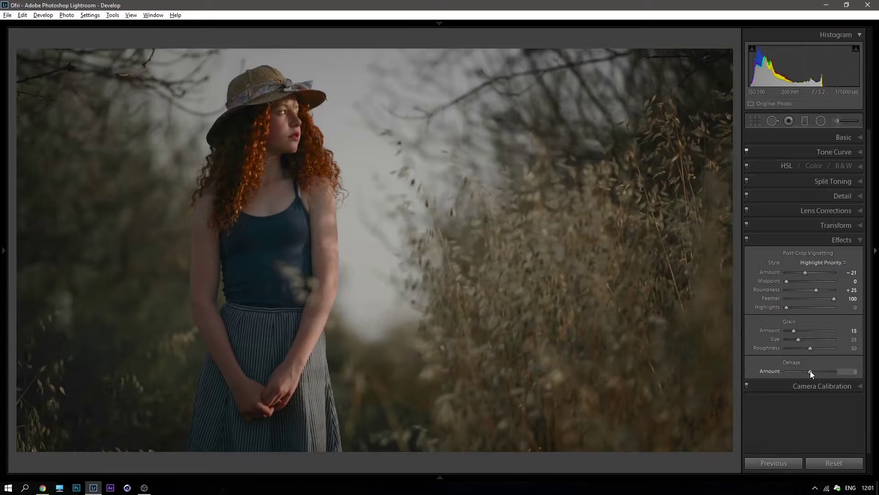
Test a strong Dehaze, reset it to 0, settle on +46, and collapse Effects
drag(810, 372, 829, 371)
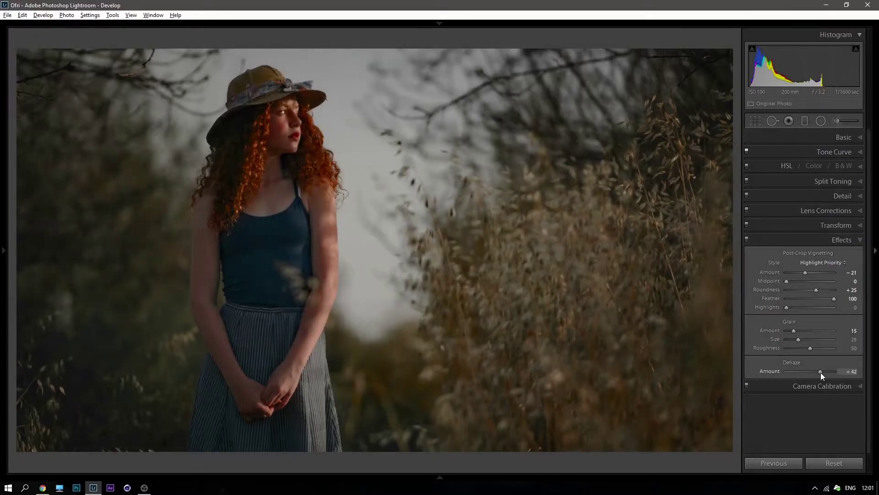
drag(825, 371, 812, 371)
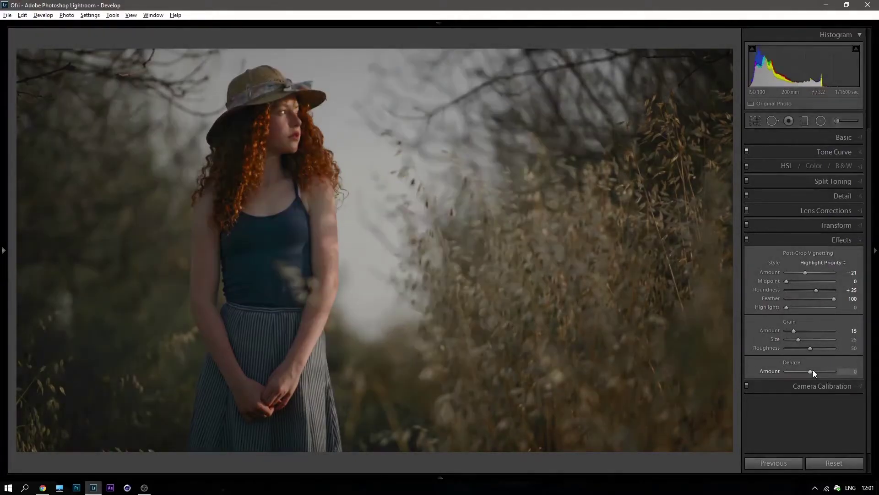
drag(819, 375, 810, 372)
click(802, 240)
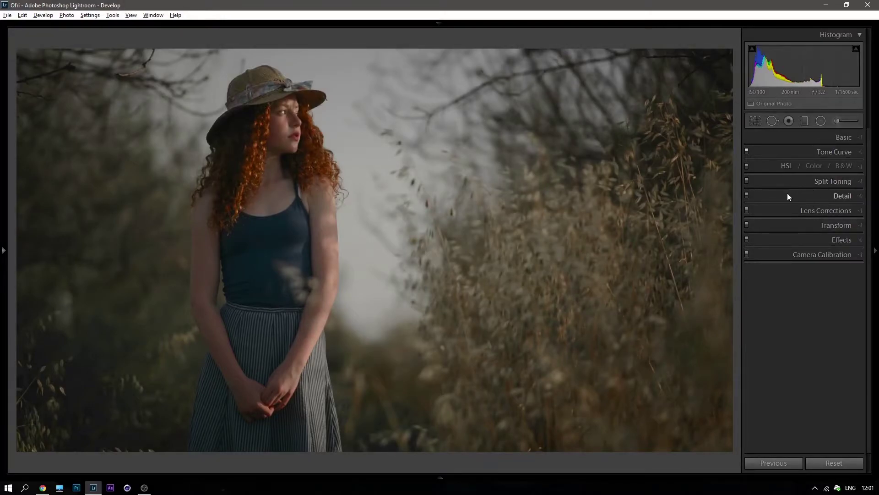
Enable Remove Chromatic Aberration, comparing it on and off while zoomed on hat and hair
click(768, 211)
click(775, 238)
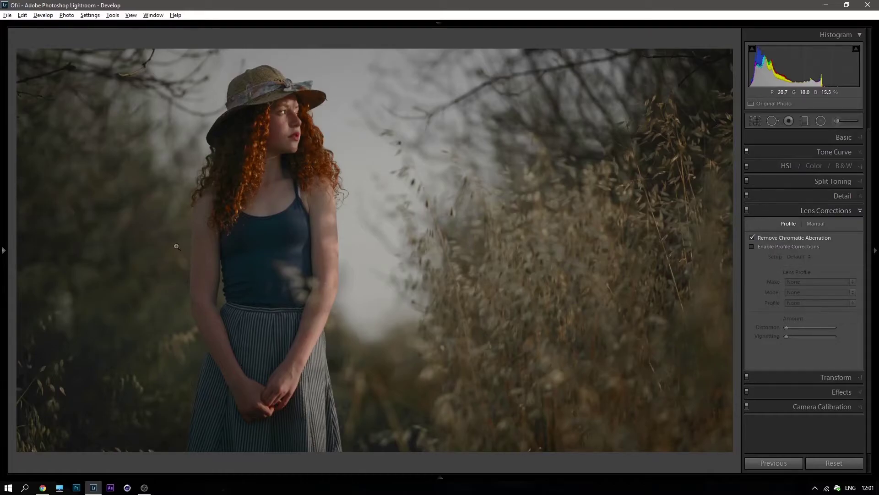
drag(173, 246, 326, 183)
click(771, 237)
mouse_move(645, 156)
mouse_down()
mouse_move(599, 226)
mouse_move(577, 210)
mouse_move(559, 279)
mouse_move(558, 346)
mouse_move(534, 320)
mouse_move(599, 332)
mouse_up()
drag(298, 369, 338, 265)
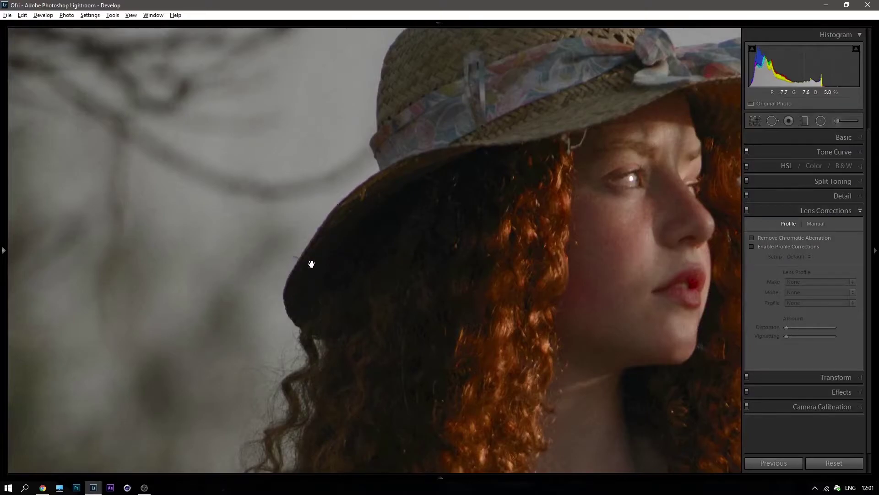
click(363, 216)
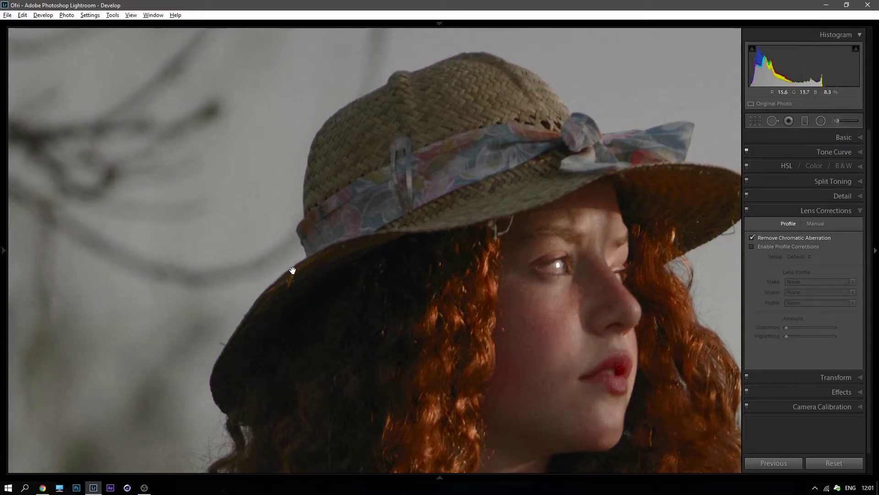
click(773, 238)
click(334, 285)
click(770, 211)
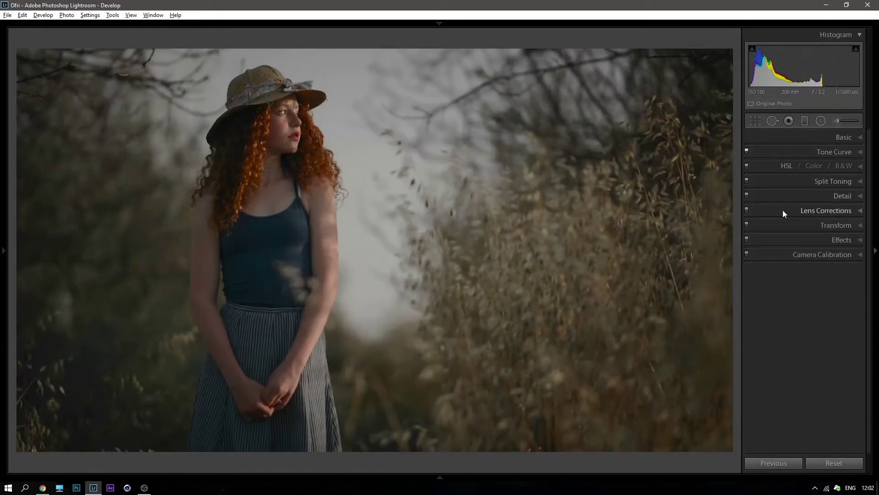
Recheck the Lens Corrections settings, briefly peeking at Tone Curve, and collapse the panels
click(783, 212)
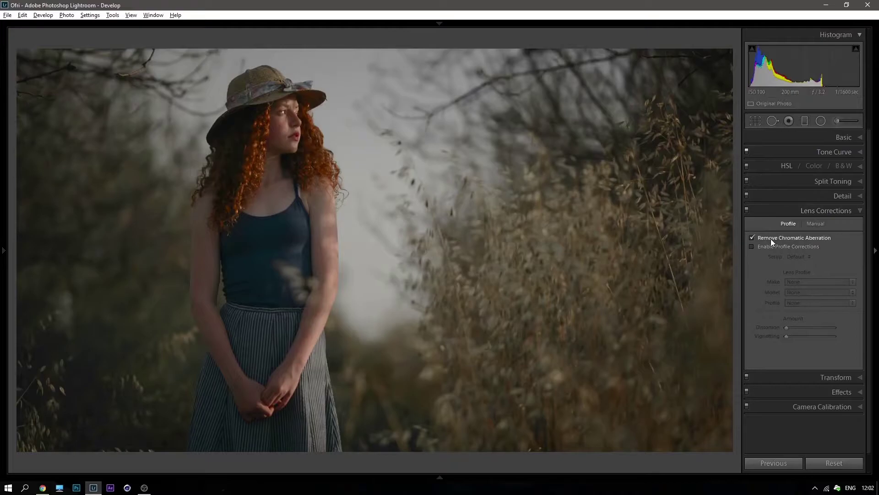
click(777, 210)
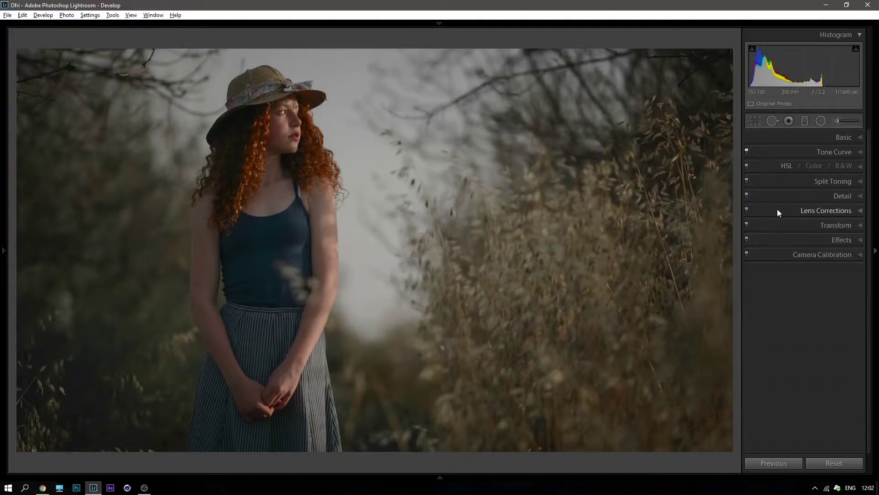
click(776, 150)
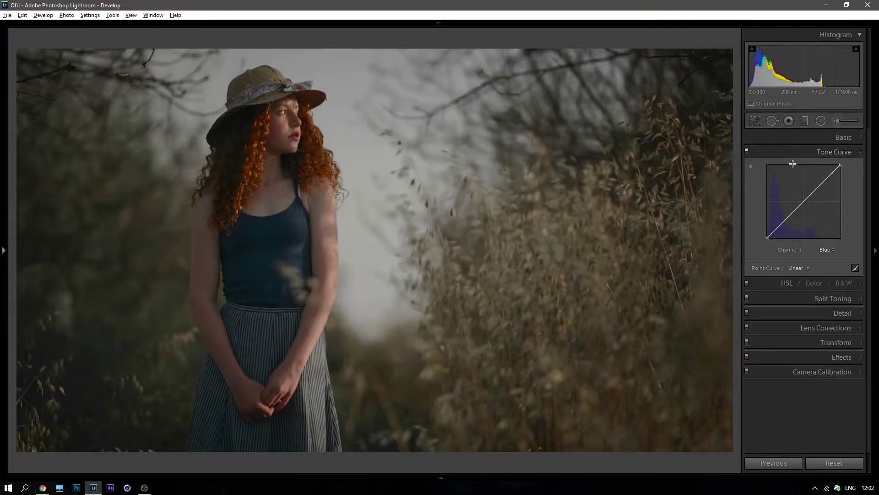
click(793, 151)
click(779, 211)
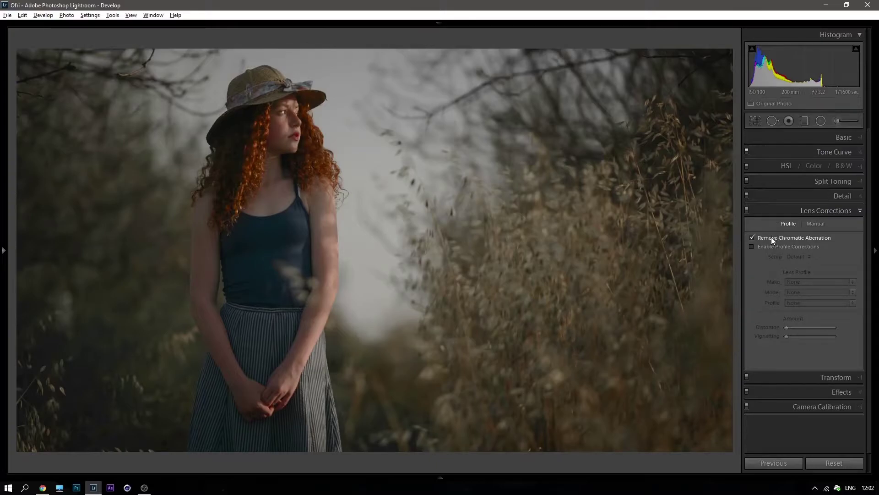
click(775, 213)
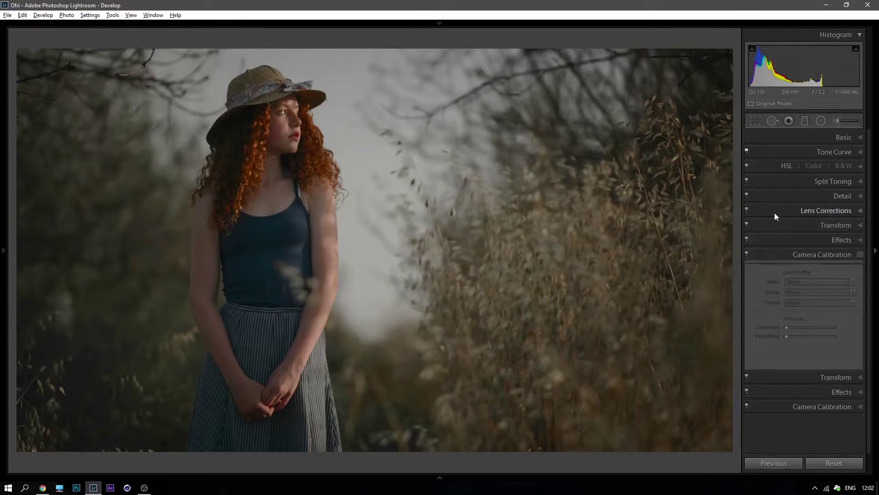
Lower Contrast from -40 to -55 in Basic, then bring up the Tone Curve channel list
click(769, 153)
click(768, 150)
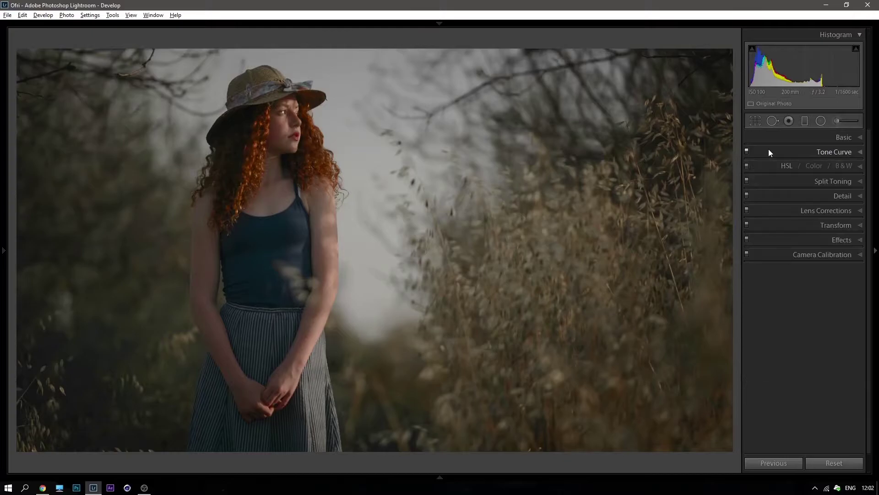
click(799, 137)
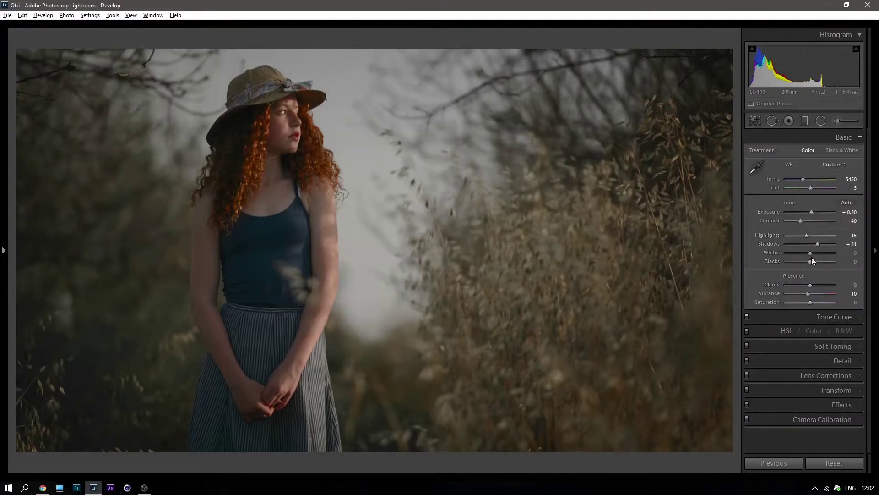
key(Down)
key(Down)
key(Down)
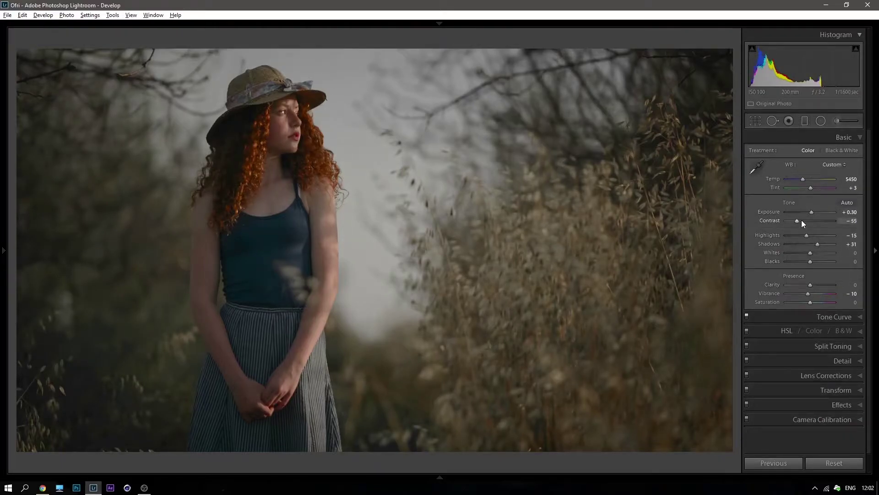
click(798, 138)
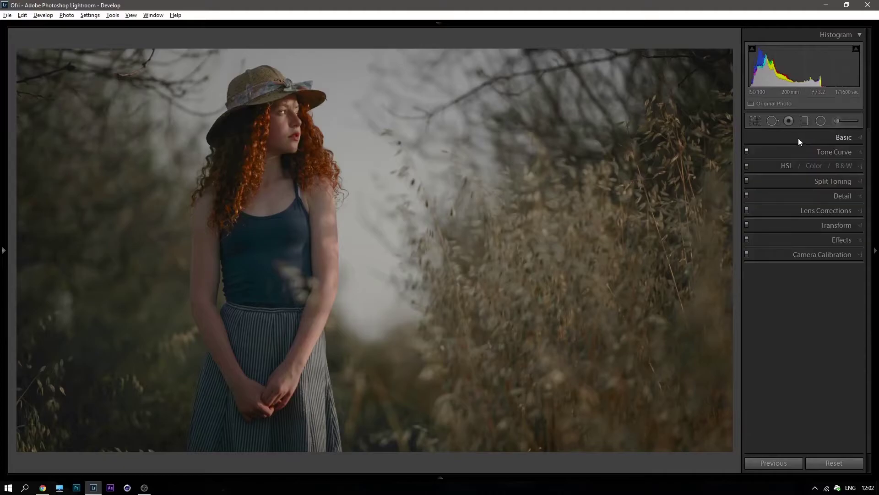
click(780, 154)
click(827, 250)
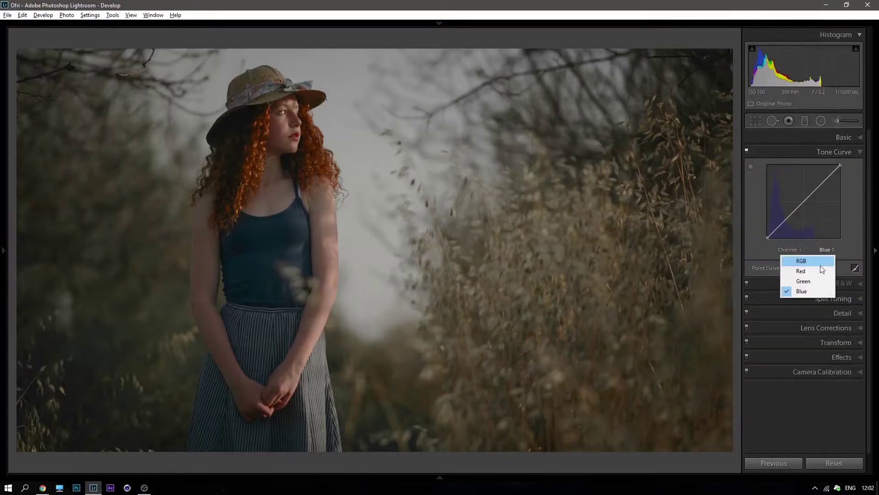
Set the curve to RGB, add shadow and highlight points, and lift the black point
click(818, 262)
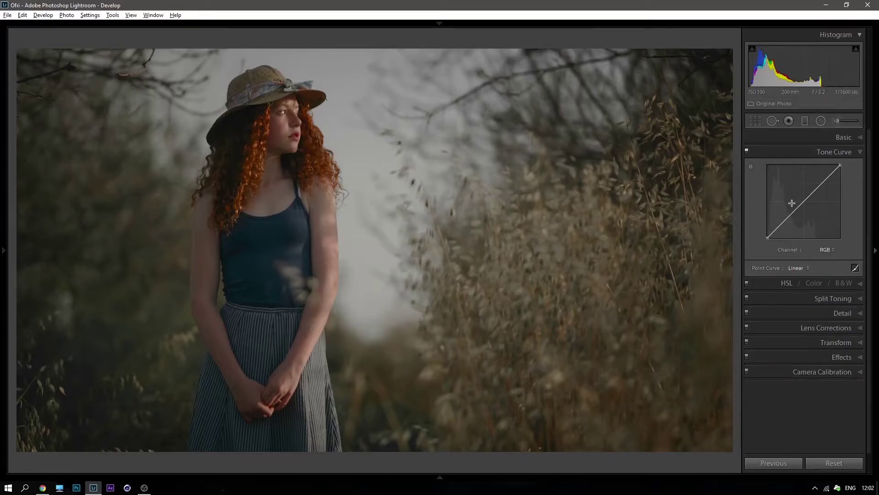
click(780, 224)
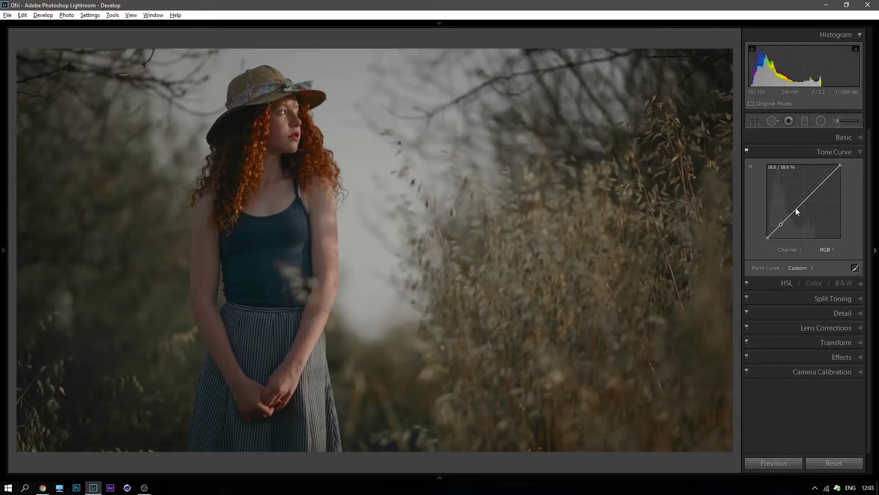
click(827, 179)
drag(768, 238, 768, 234)
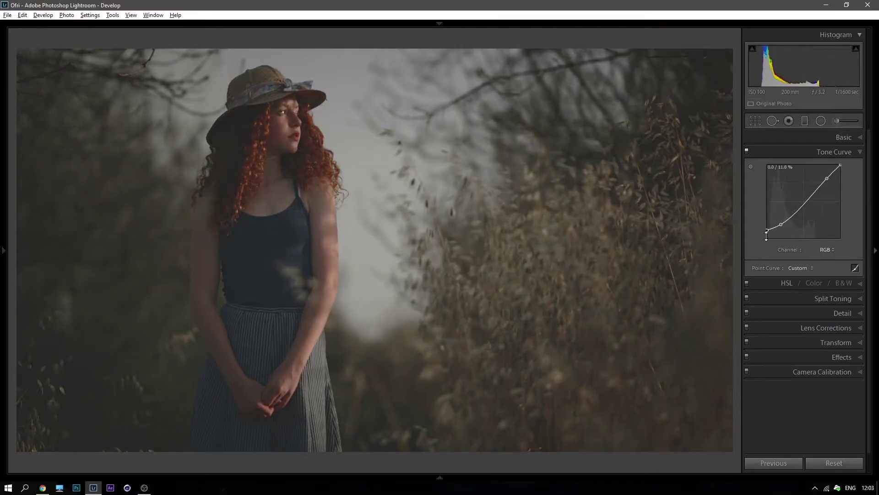
click(804, 202)
double_click(804, 203)
drag(768, 230, 767, 230)
Fine-tune the RGB shadow and highlight points into a gentle S-curve
drag(781, 224, 780, 226)
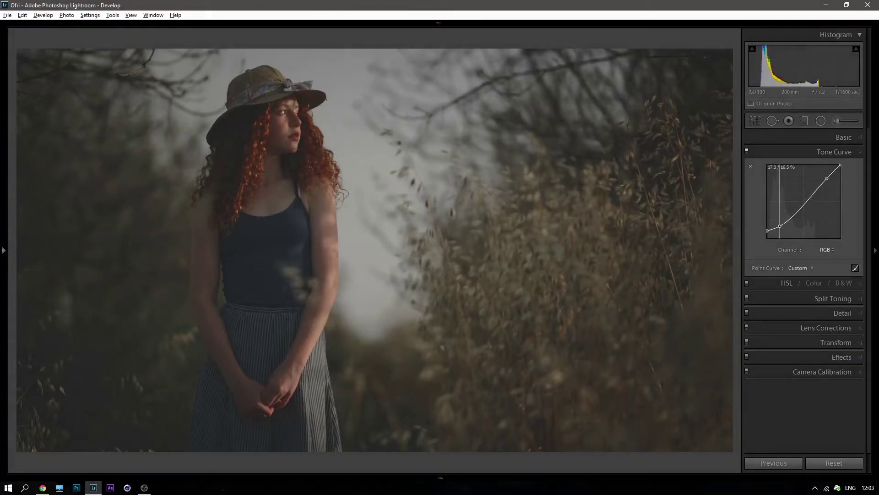
drag(780, 227, 780, 227)
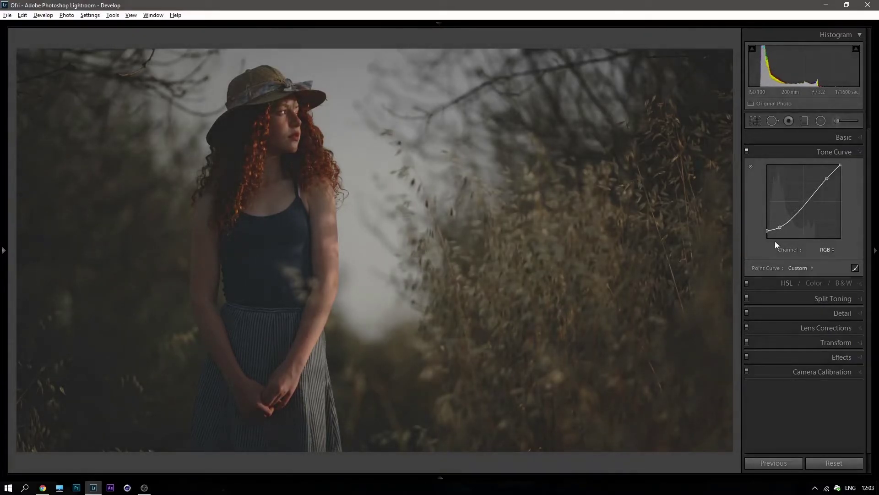
drag(780, 228, 780, 225)
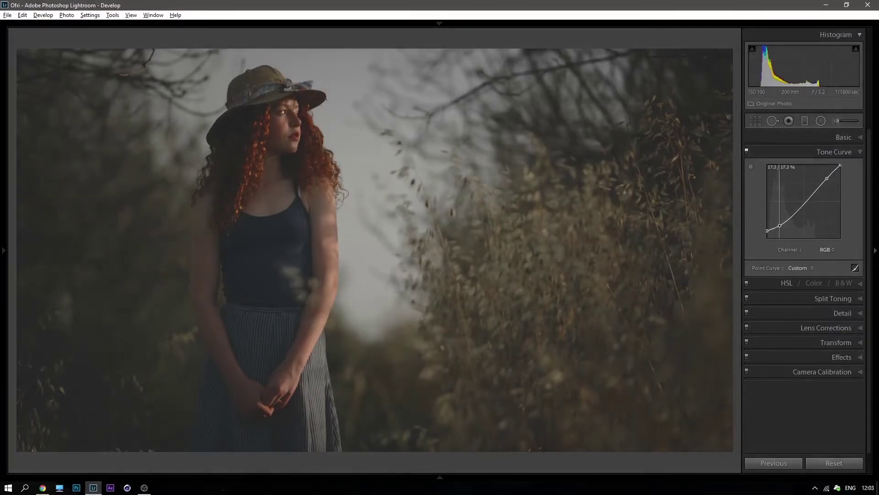
drag(827, 179, 824, 175)
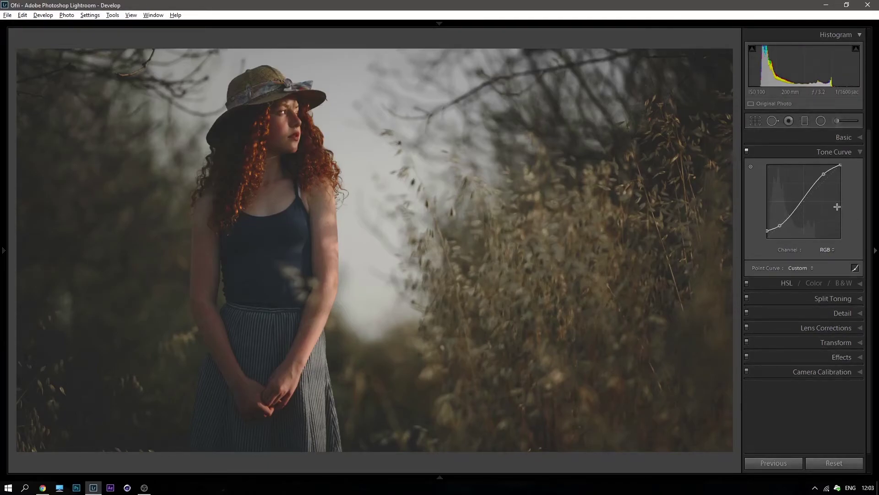
click(791, 152)
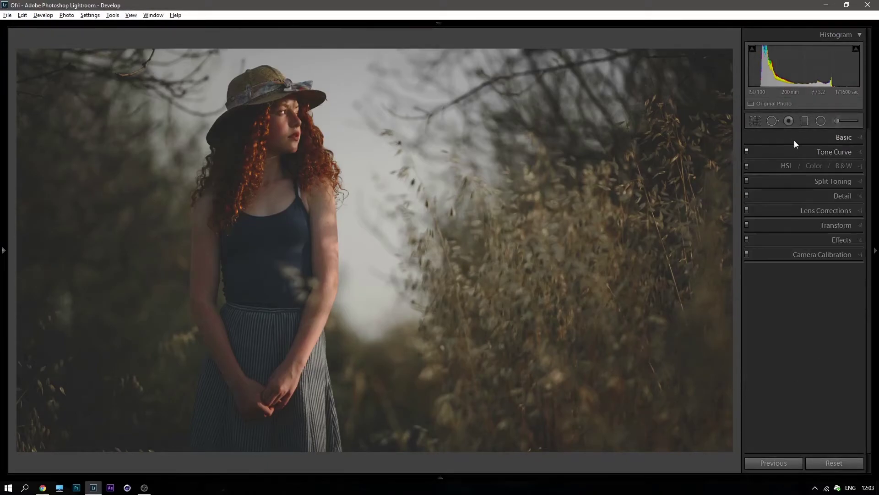
Raise Exposure to +0.40, lower Contrast below -55, and slightly darken the RGB shadows
drag(810, 209, 811, 211)
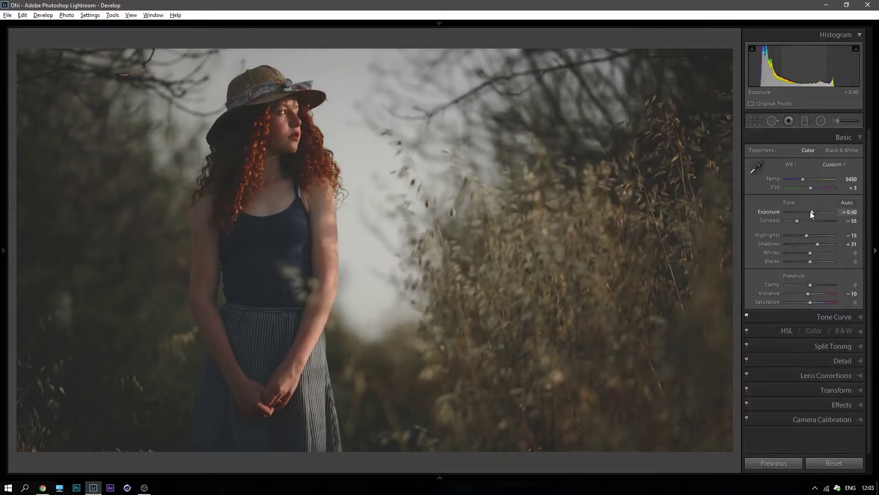
drag(797, 221, 795, 220)
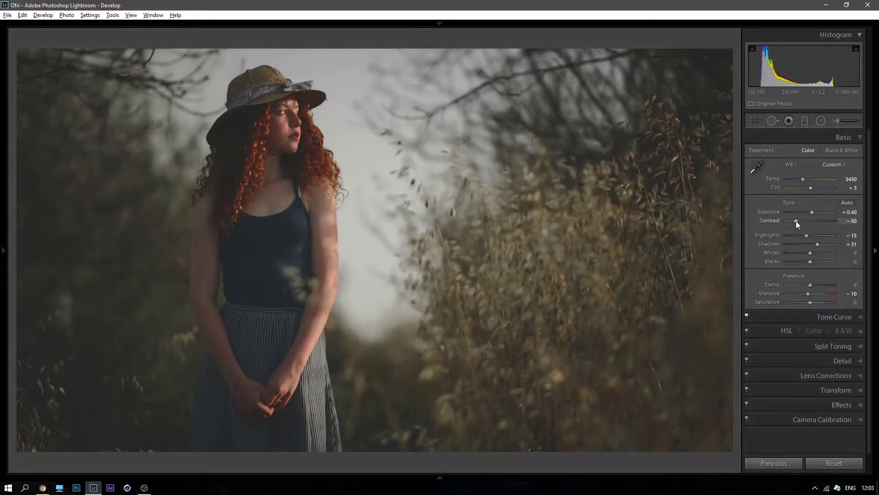
click(796, 138)
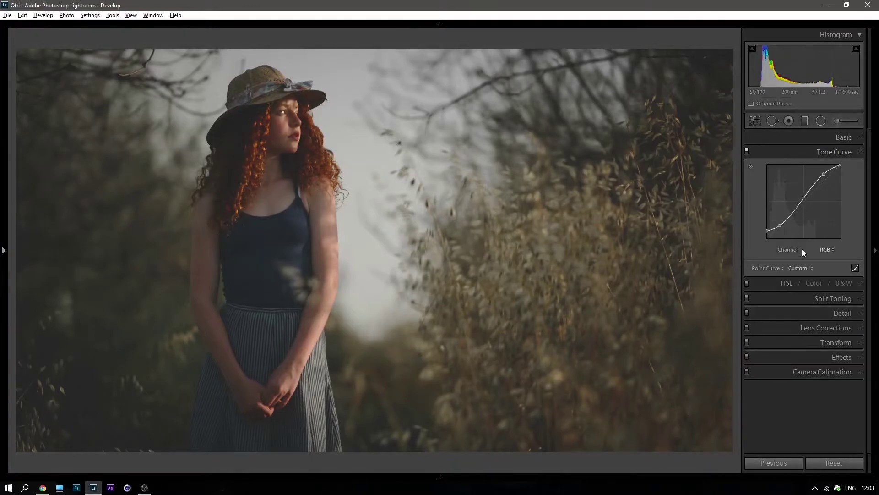
mouse_move(779, 225)
drag(780, 225, 780, 226)
Switch to the Red curve and form an S with raised highlights and lowered shadows
click(823, 249)
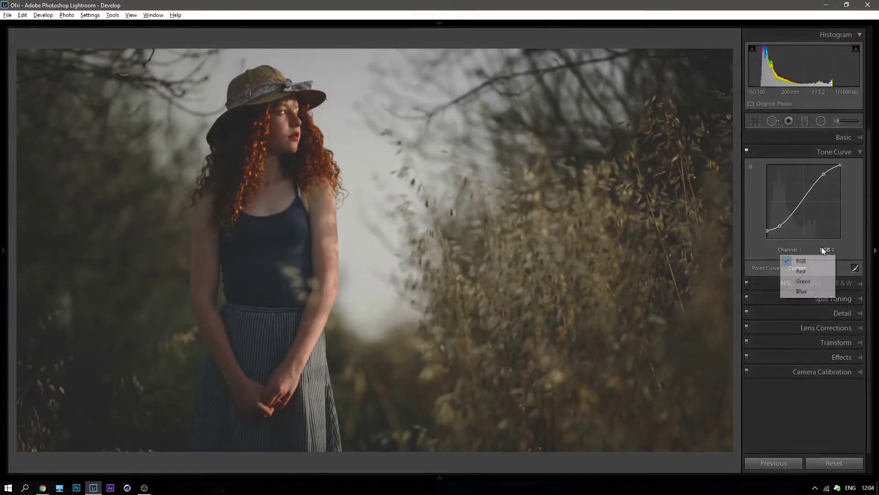
click(823, 270)
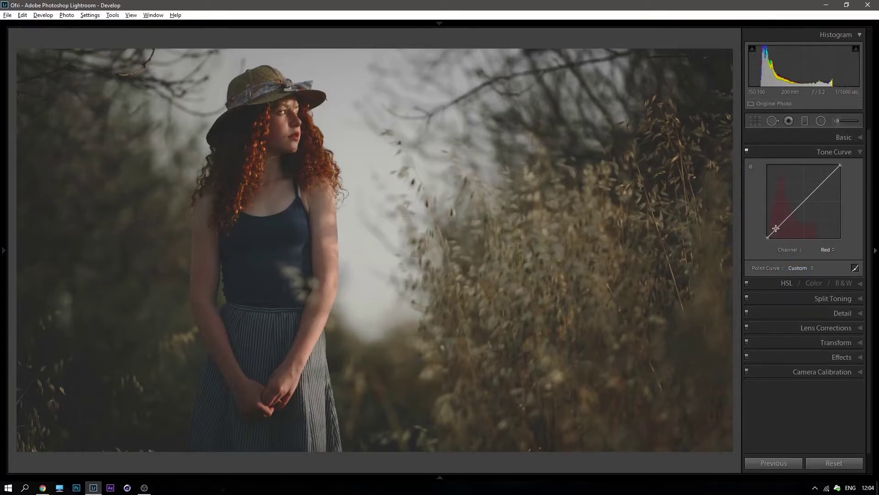
click(827, 250)
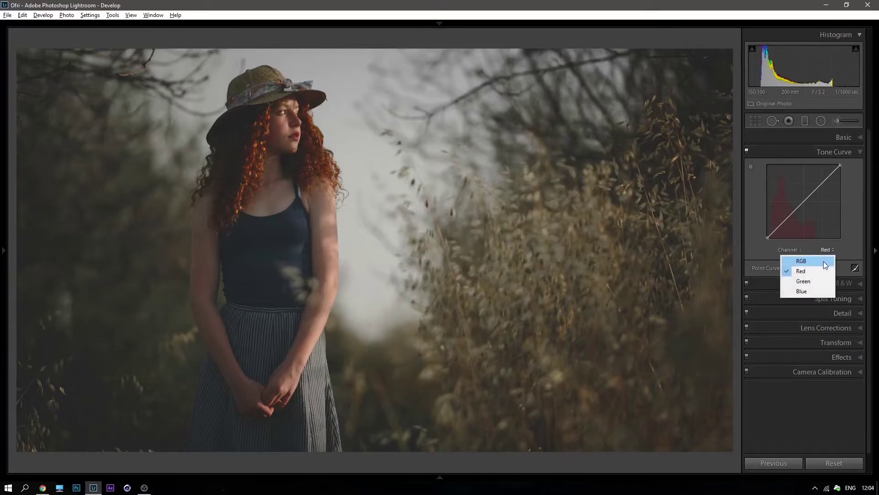
click(842, 245)
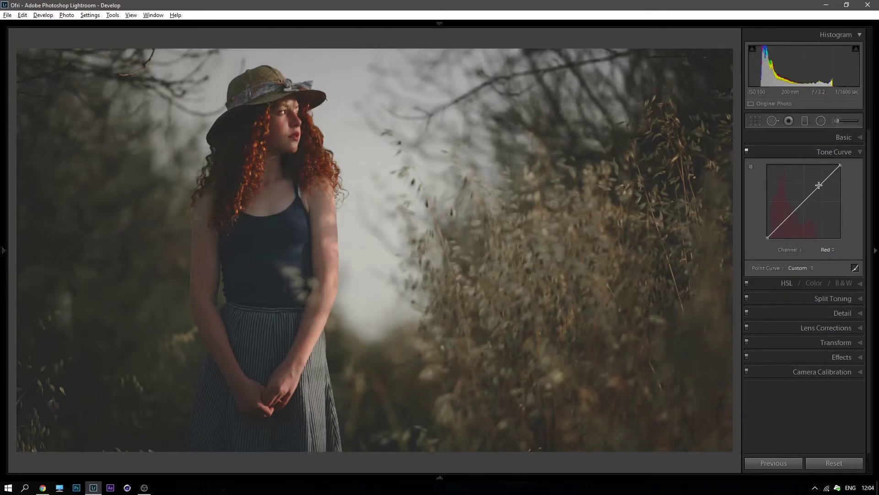
drag(818, 184, 812, 178)
click(792, 215)
drag(792, 215, 779, 228)
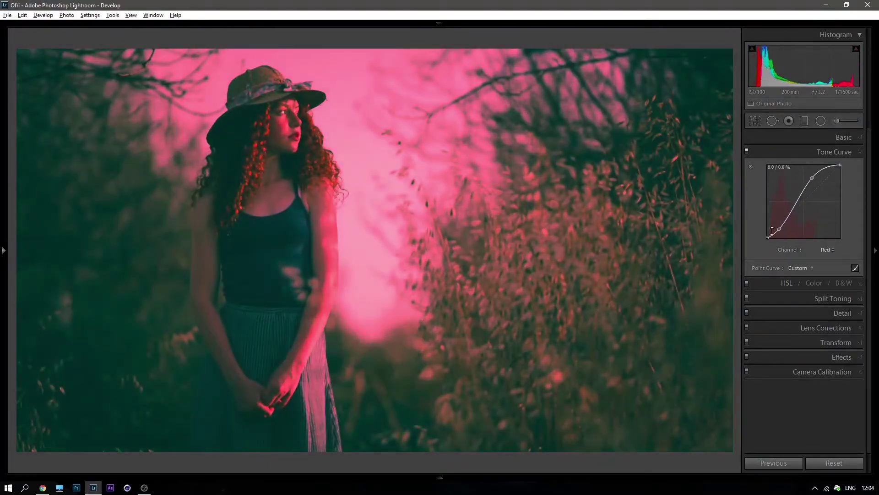
drag(813, 179, 817, 188)
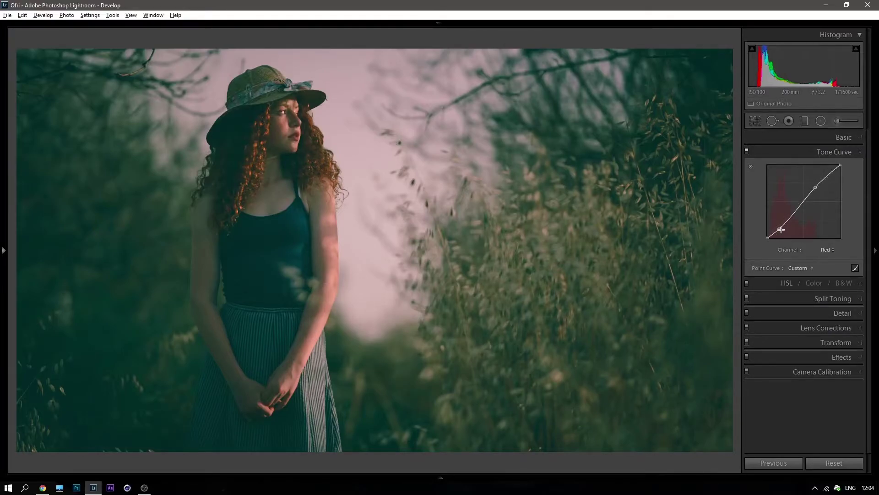
Refine the red shadow and highlight points to balance the pink cast
drag(778, 228, 774, 232)
drag(774, 232, 777, 230)
drag(816, 188, 815, 185)
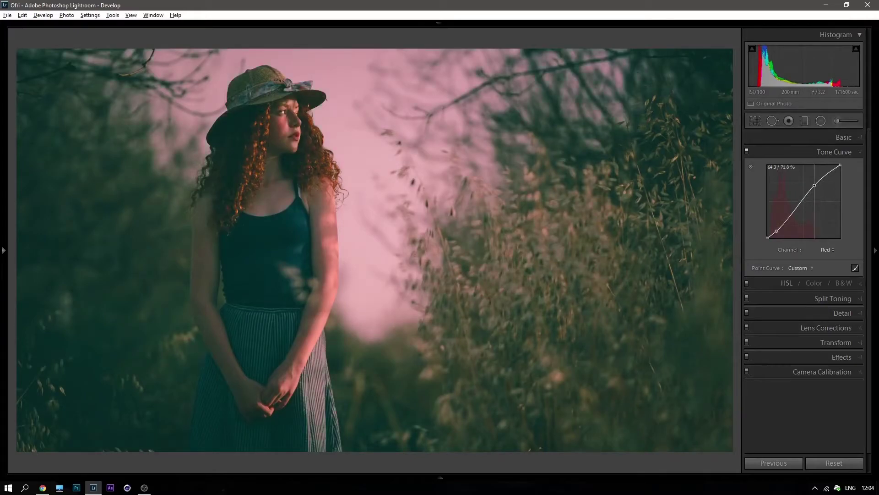
click(827, 251)
click(806, 266)
drag(816, 183, 814, 185)
Zoom in on the face and pink background to inspect tones, then return to full view
click(355, 189)
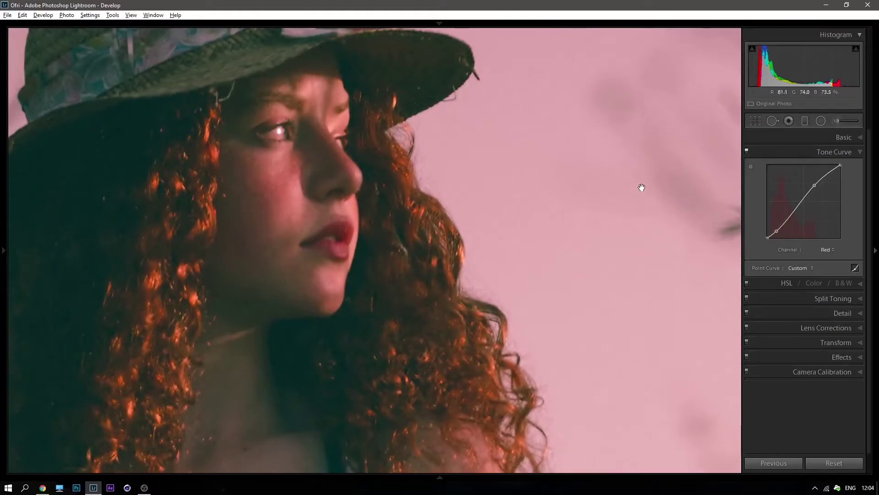
drag(641, 189, 532, 171)
click(566, 180)
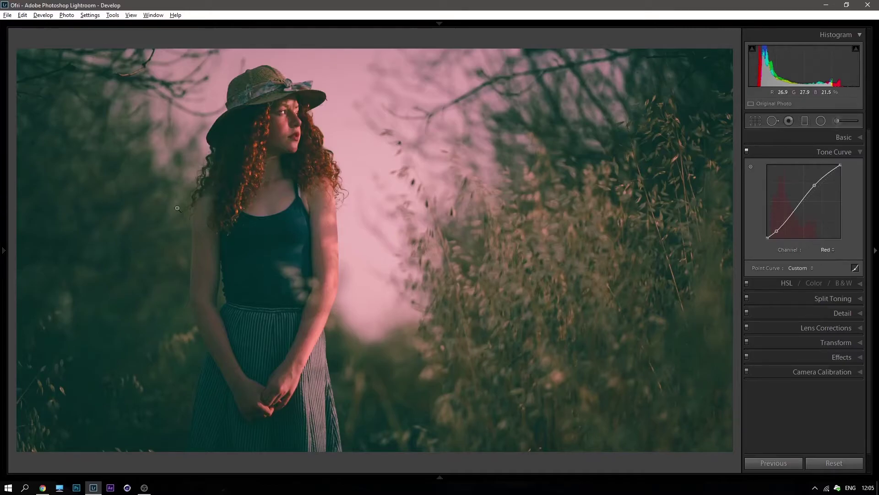
click(830, 249)
click(816, 284)
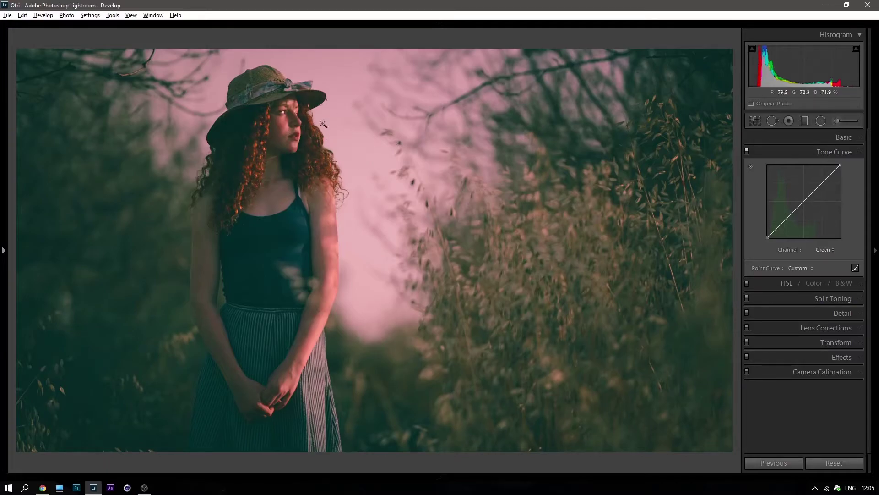
Add highlight and shadow points on the Green curve and adjust them toward a warm olive look
drag(819, 188, 817, 186)
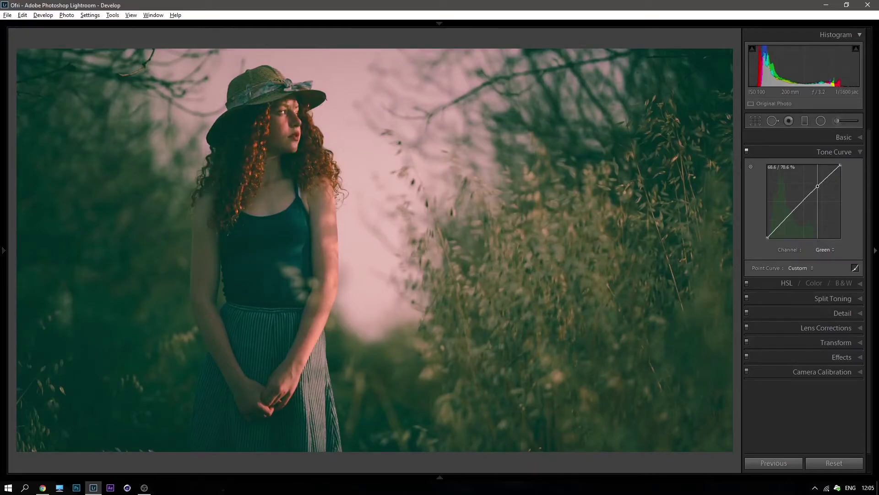
drag(817, 186, 816, 185)
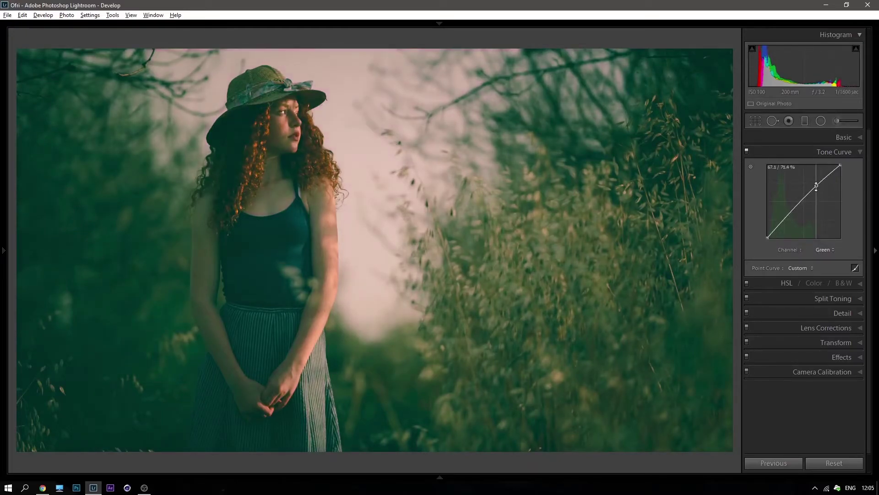
click(775, 229)
mouse_move(775, 229)
mouse_down()
mouse_move(774, 220)
mouse_move(778, 229)
mouse_up()
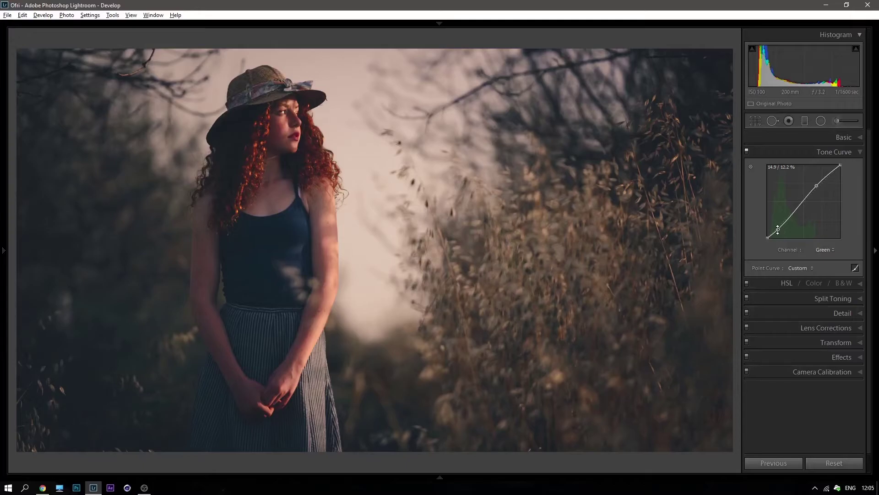
drag(777, 229, 778, 231)
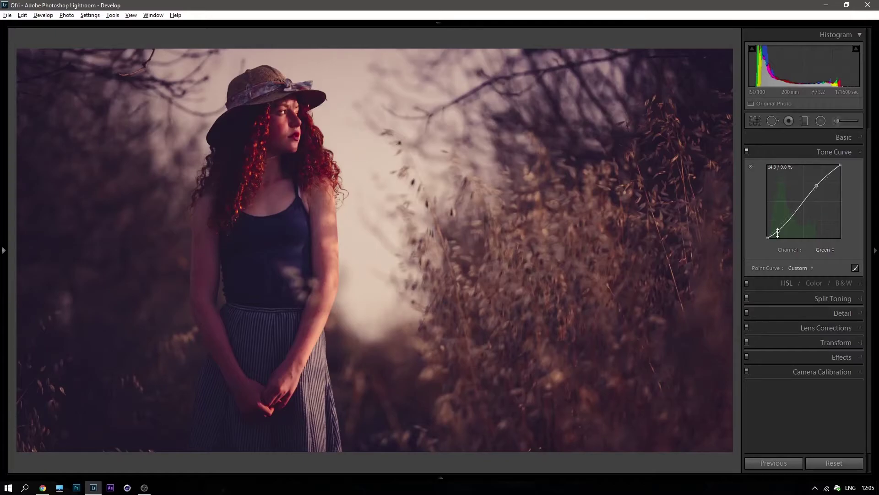
drag(778, 233, 775, 232)
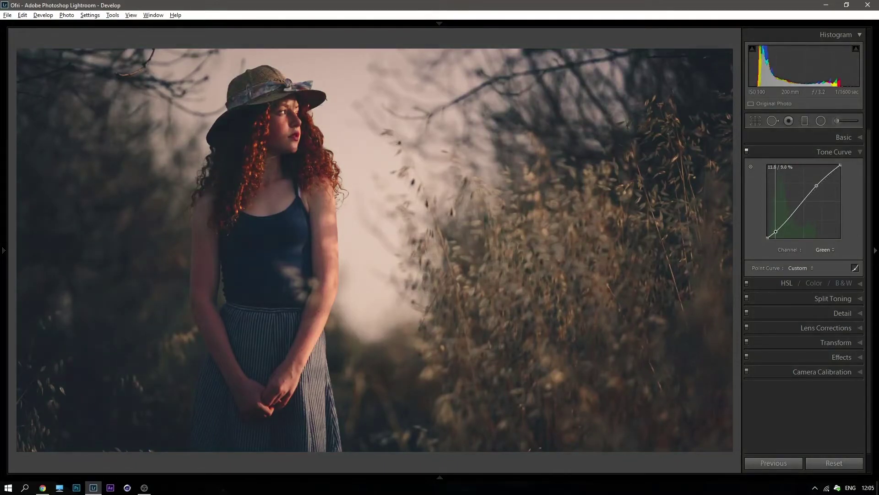
drag(816, 185, 815, 184)
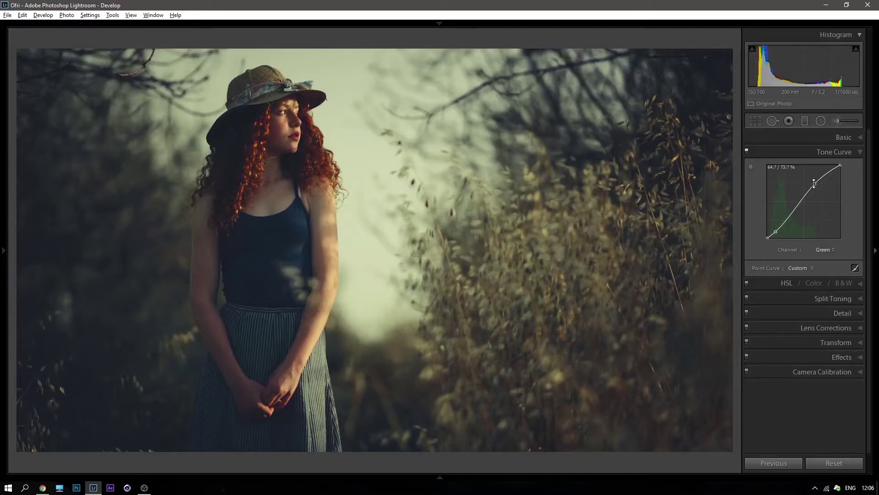
drag(814, 183, 815, 184)
drag(816, 184, 814, 183)
On the Blue curve, test and reset the shadow point, then add and raise a highlight point
click(826, 249)
click(820, 291)
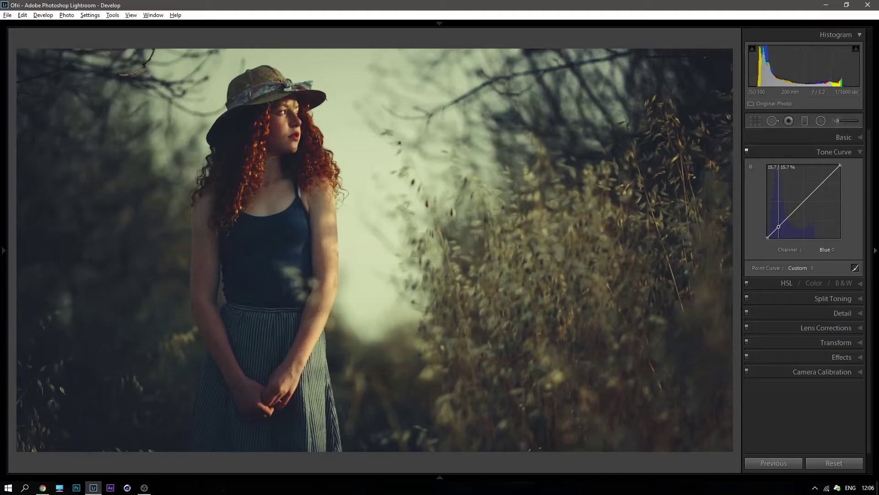
drag(779, 227, 777, 220)
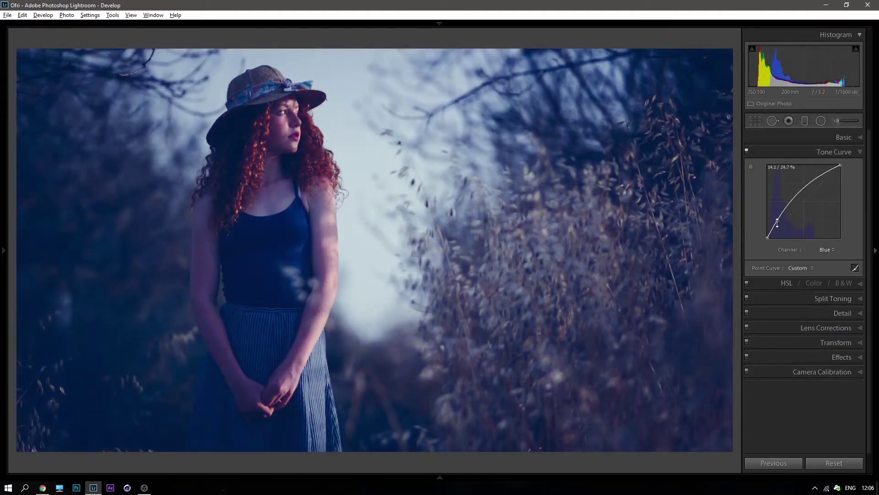
drag(777, 220, 776, 229)
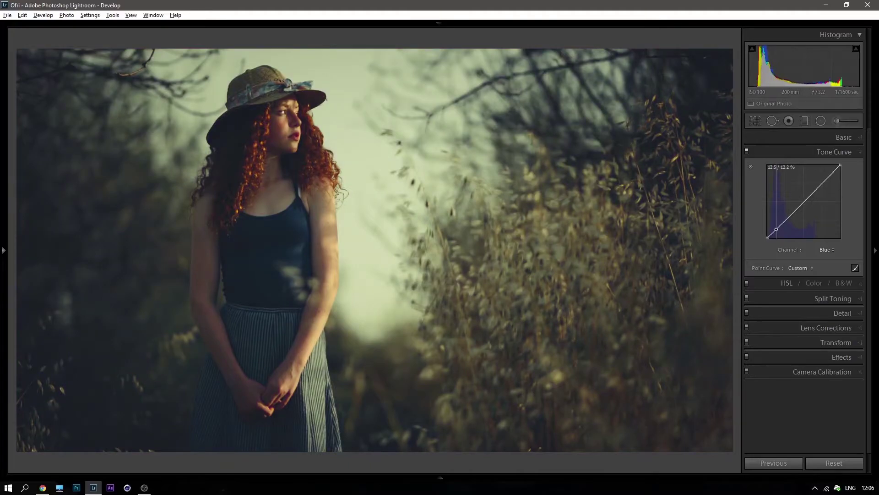
click(816, 191)
drag(816, 191, 813, 187)
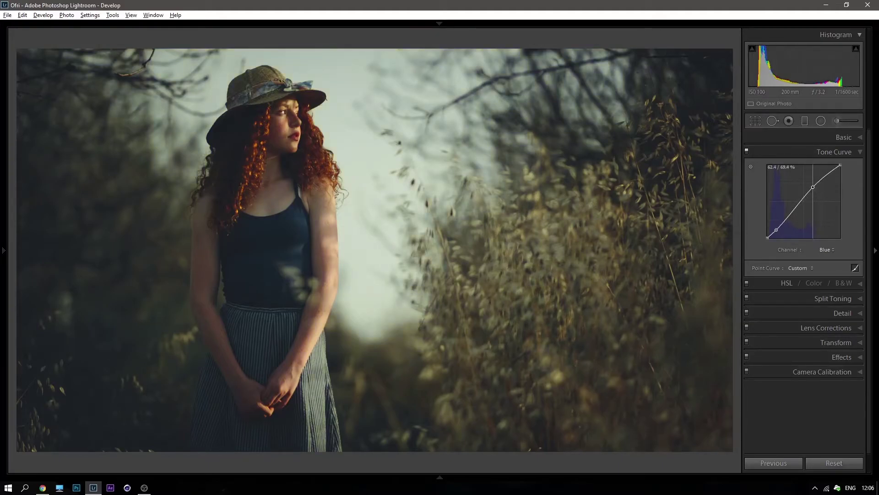
drag(776, 229, 776, 230)
drag(776, 231, 776, 231)
Nudge the Green highlight point and the Red shadow and highlight points slightly
click(830, 251)
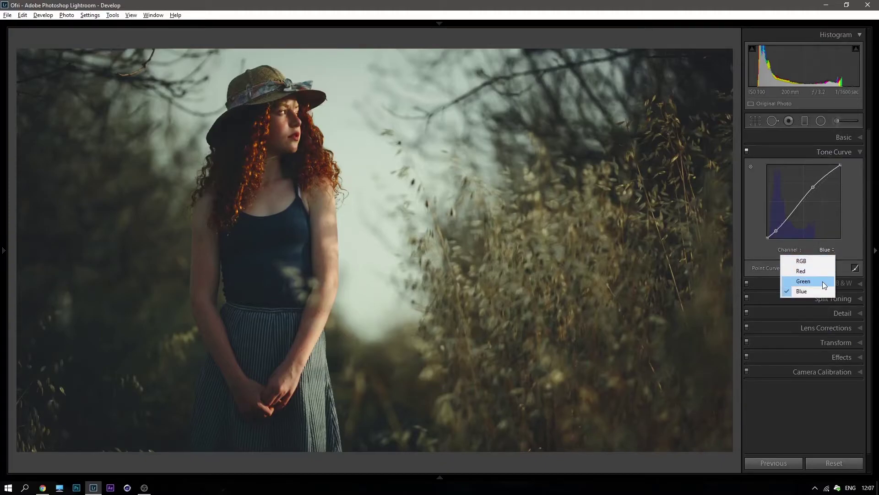
click(822, 281)
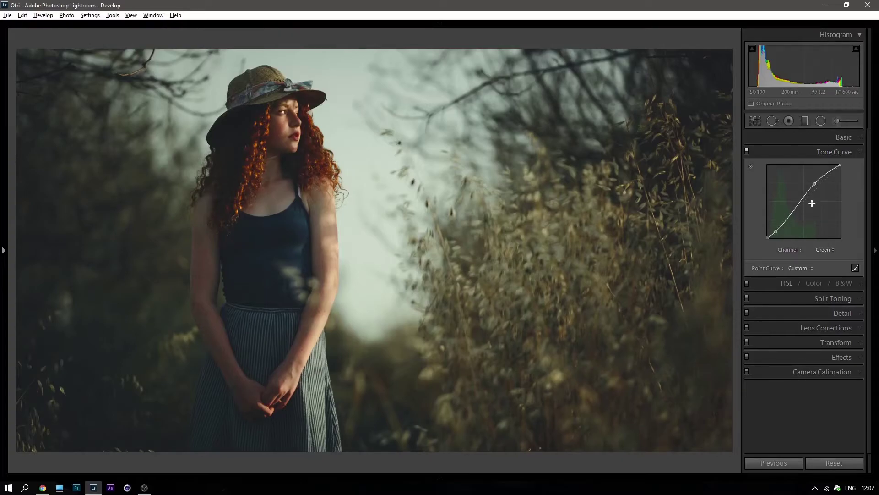
drag(813, 185, 813, 183)
click(818, 250)
click(814, 272)
mouse_move(776, 231)
drag(775, 229, 777, 232)
drag(814, 186, 814, 188)
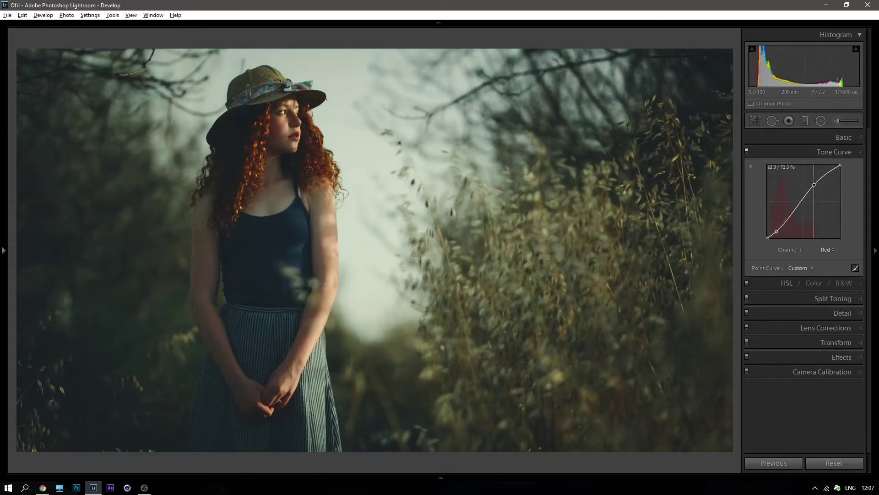
click(828, 250)
click(823, 276)
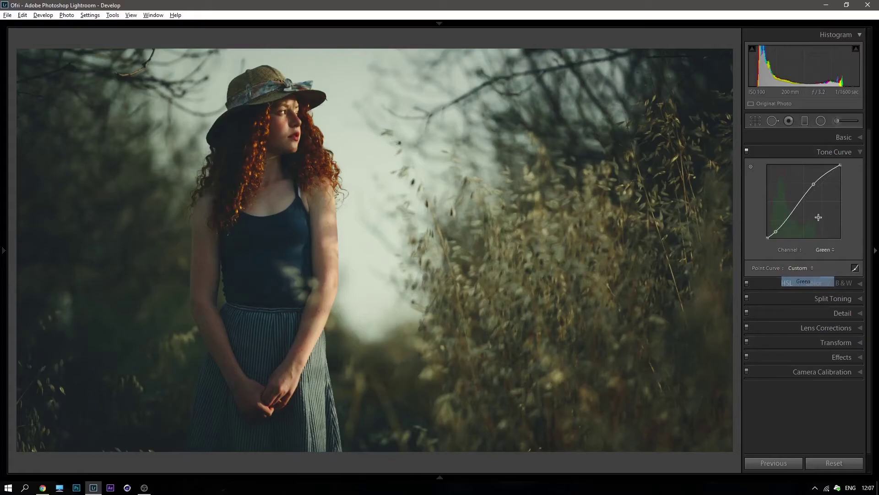
drag(814, 186, 814, 183)
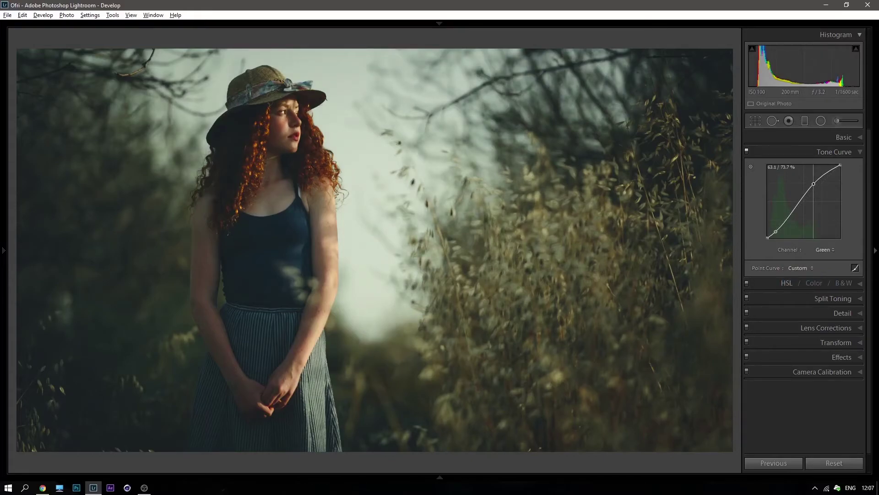
Toggle the Tone Curve on and off repeatedly to compare before and after
click(746, 150)
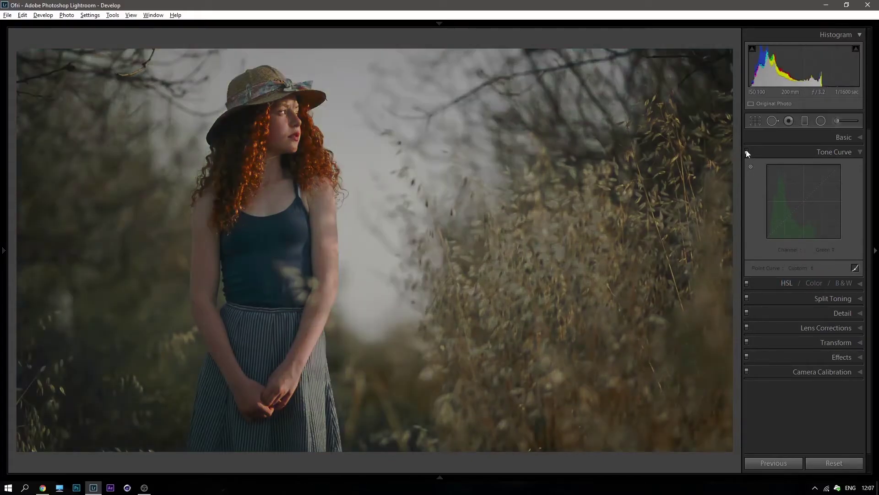
click(747, 152)
click(746, 152)
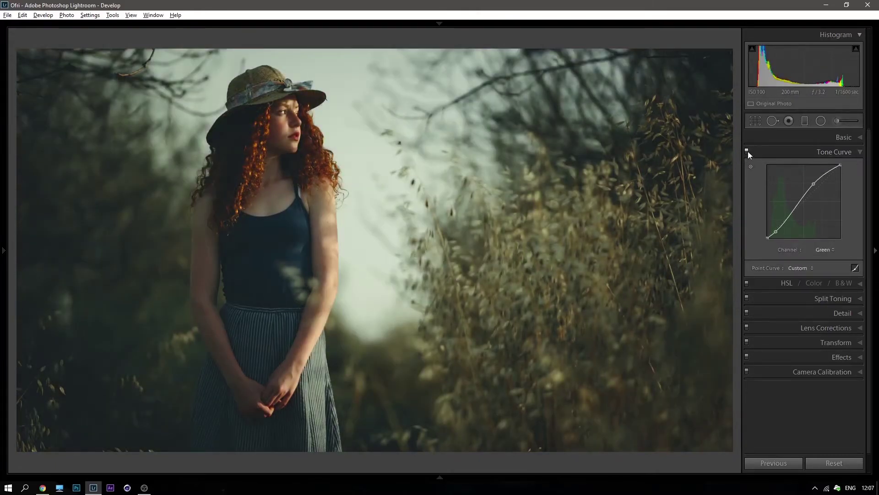
click(747, 152)
click(747, 152)
click(747, 151)
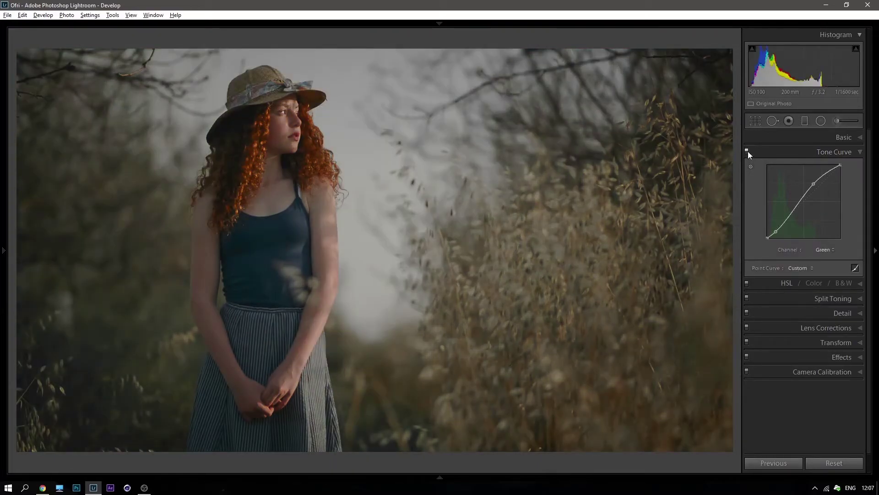
click(747, 151)
click(748, 150)
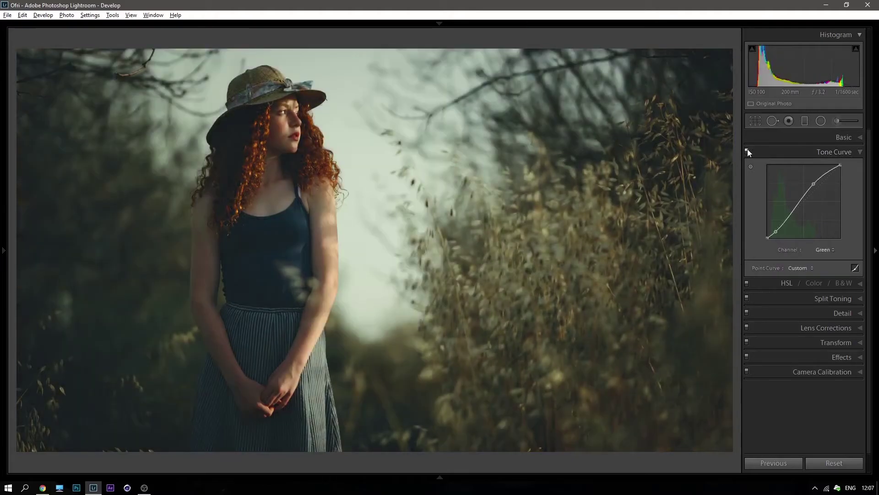
click(747, 150)
click(748, 150)
Pull the Green curve's shadow point down and add a green midtone point
click(829, 251)
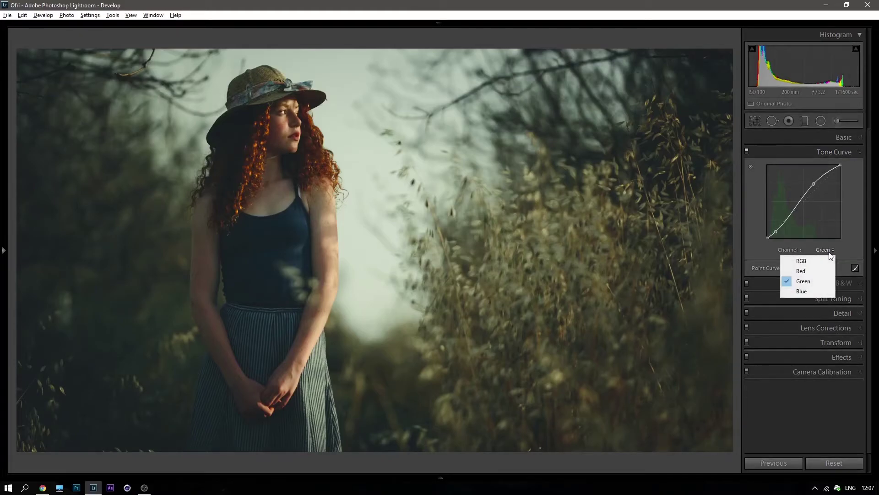
click(831, 251)
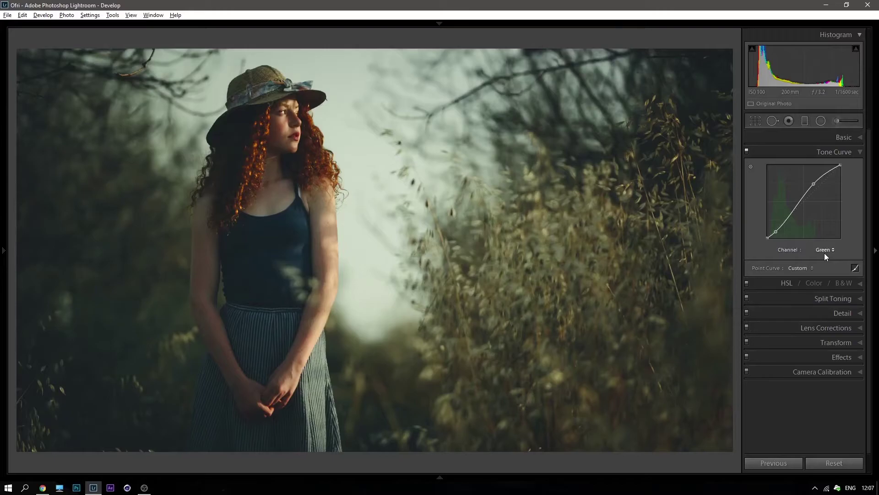
click(775, 231)
drag(775, 231, 775, 231)
drag(776, 232, 775, 233)
click(799, 153)
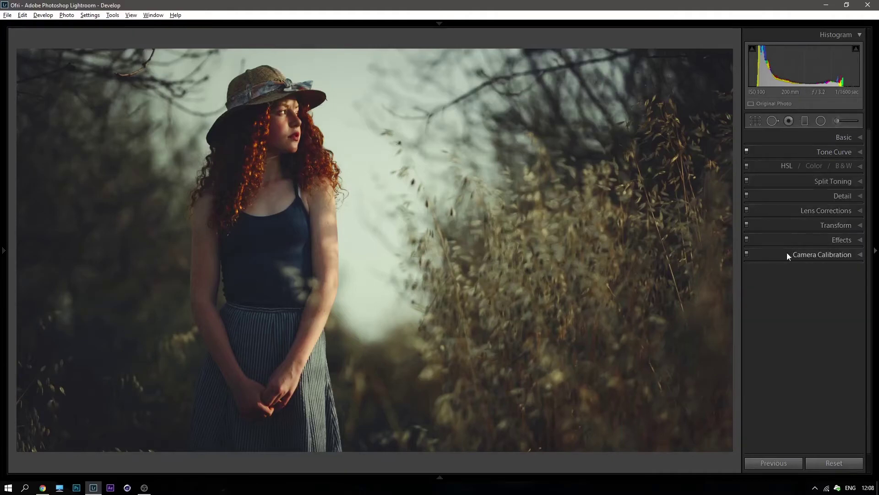
click(781, 150)
click(776, 230)
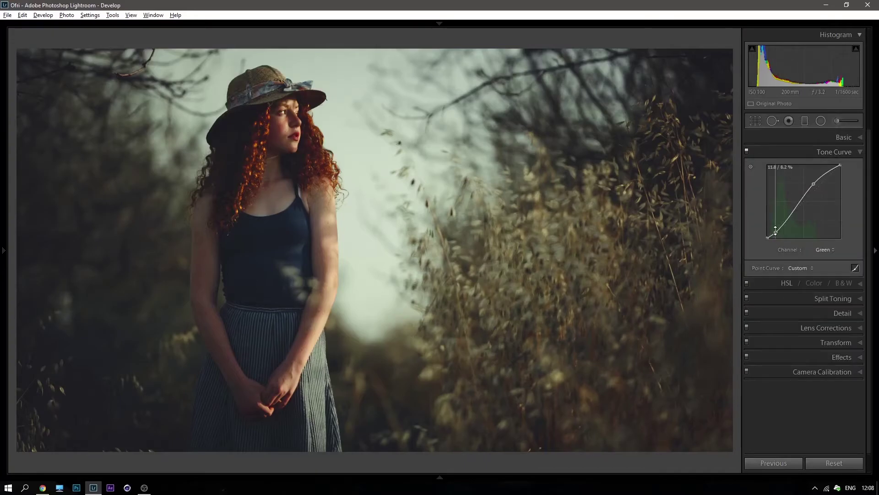
drag(775, 230, 775, 229)
drag(796, 206, 797, 205)
Compare with the curve off, then nudge the Blue highlight and Red shadow points
click(747, 152)
click(748, 152)
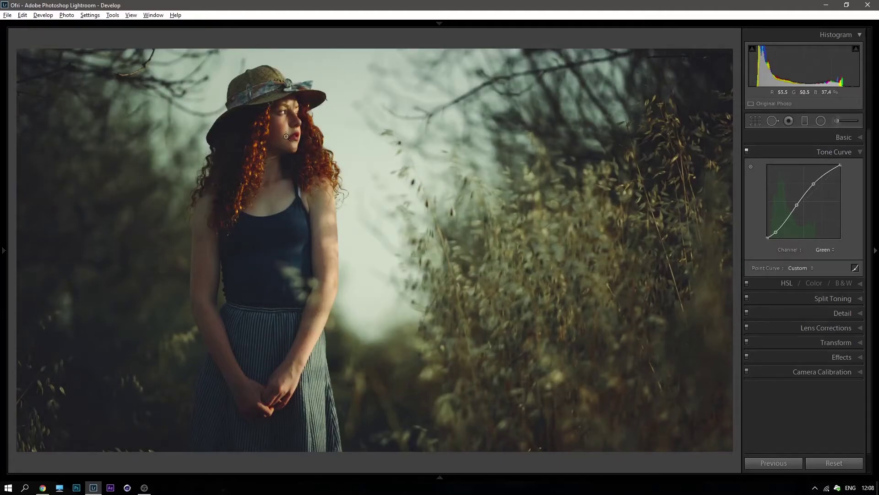
click(827, 251)
click(809, 291)
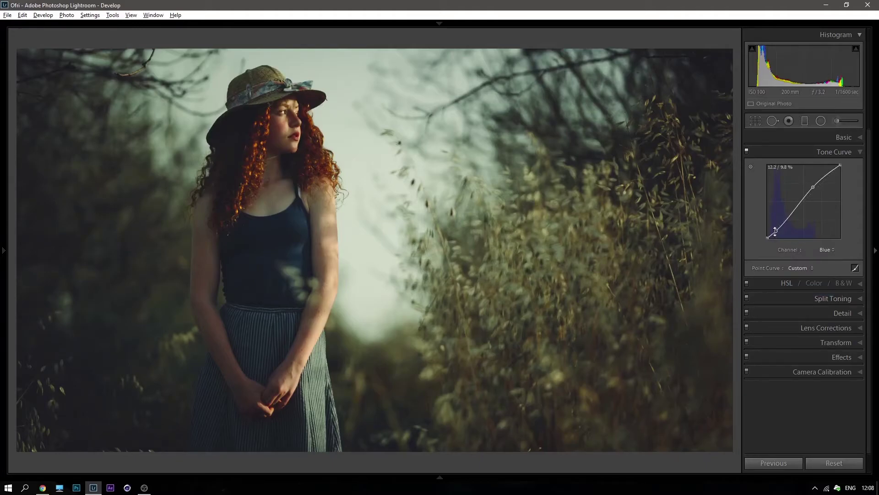
drag(813, 187, 812, 186)
click(827, 250)
click(823, 270)
drag(777, 231, 777, 232)
Nudge the RGB tone curve's shadow point up slightly, then check the face close up
click(746, 150)
click(828, 249)
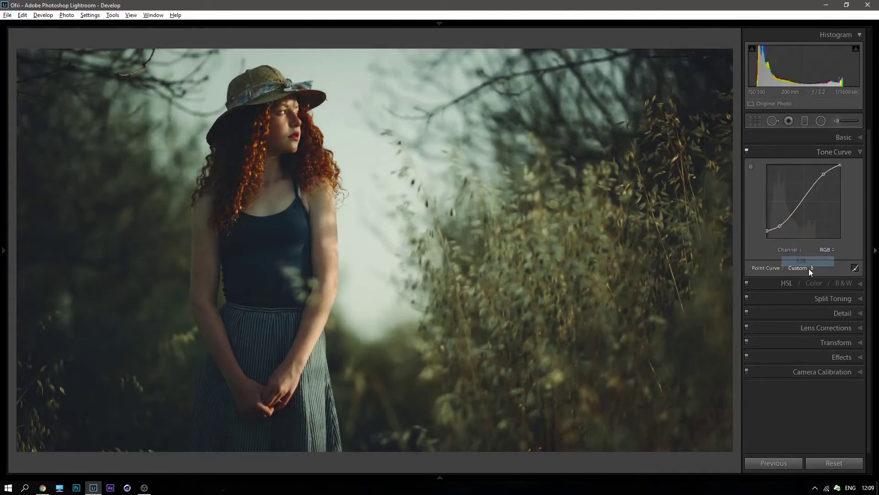
drag(780, 226, 780, 225)
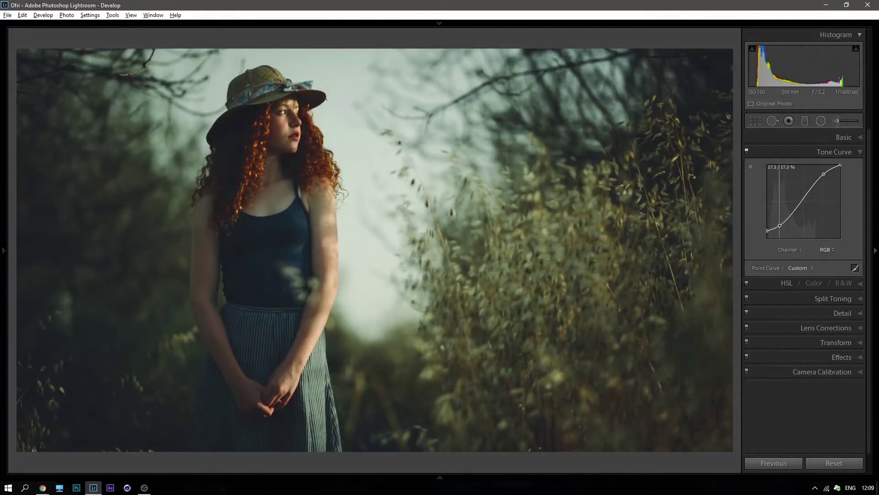
drag(780, 225, 780, 225)
click(241, 105)
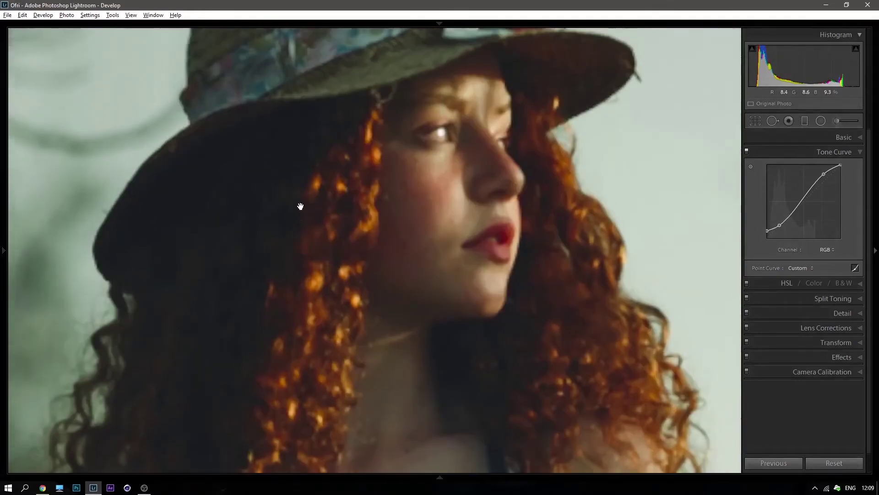
click(346, 196)
Switch the tone curve to the Green channel and lightly adjust its shadow point
click(827, 250)
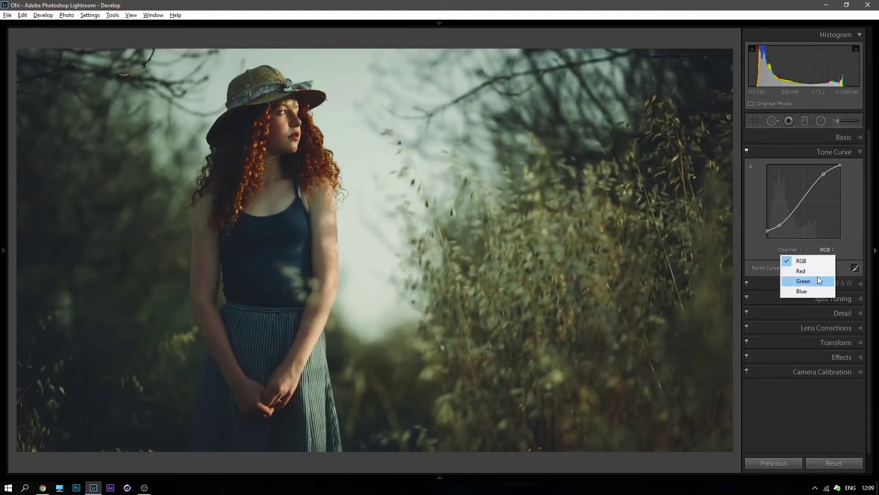
click(817, 280)
mouse_move(775, 233)
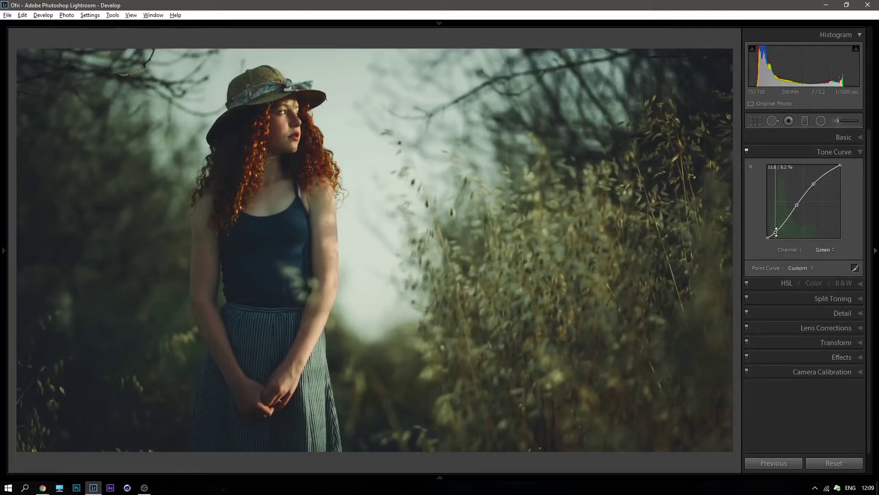
drag(775, 232, 775, 233)
drag(776, 233, 777, 233)
click(746, 150)
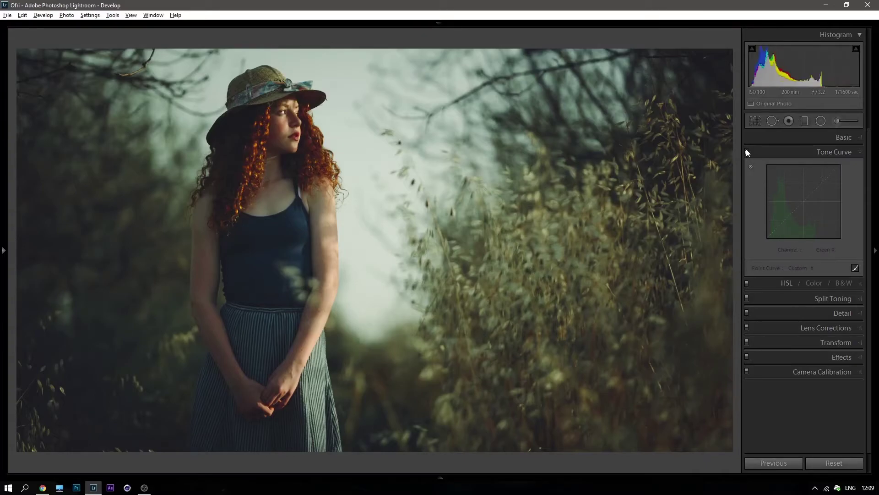
click(746, 150)
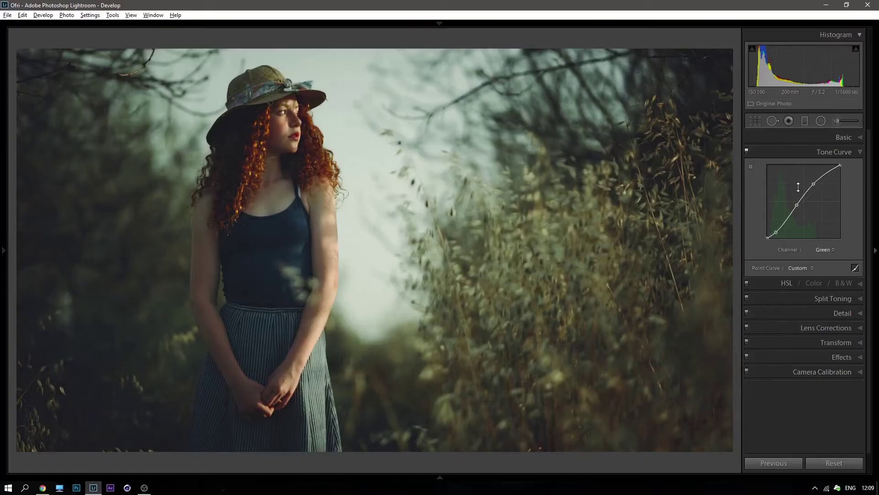
click(777, 152)
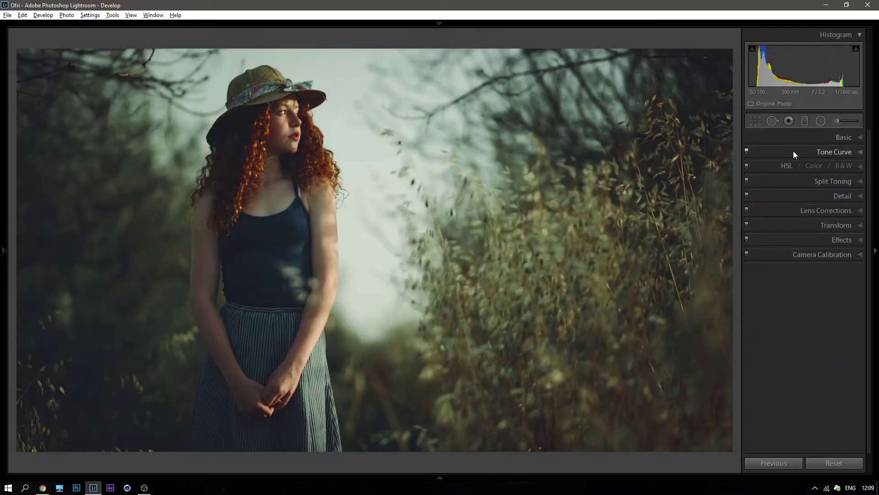
click(795, 150)
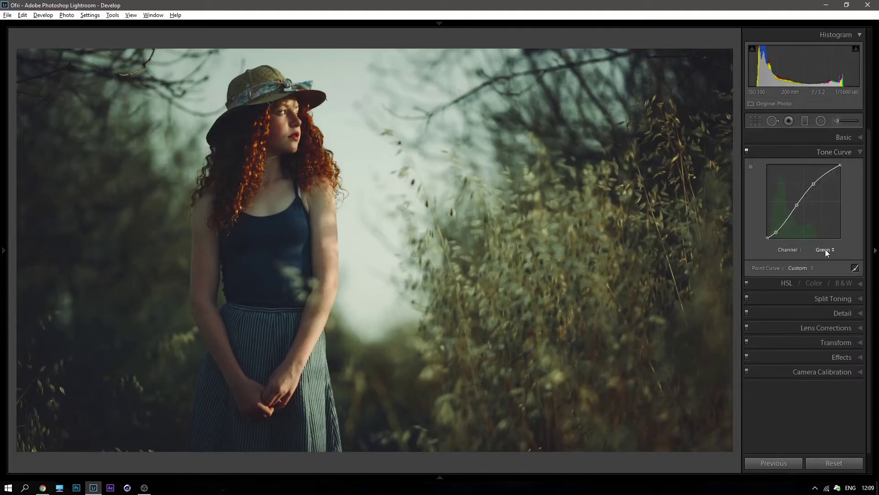
Inspect the hands, waistband, shirt, face and hat up close, then return to full view
click(275, 394)
drag(322, 349, 367, 291)
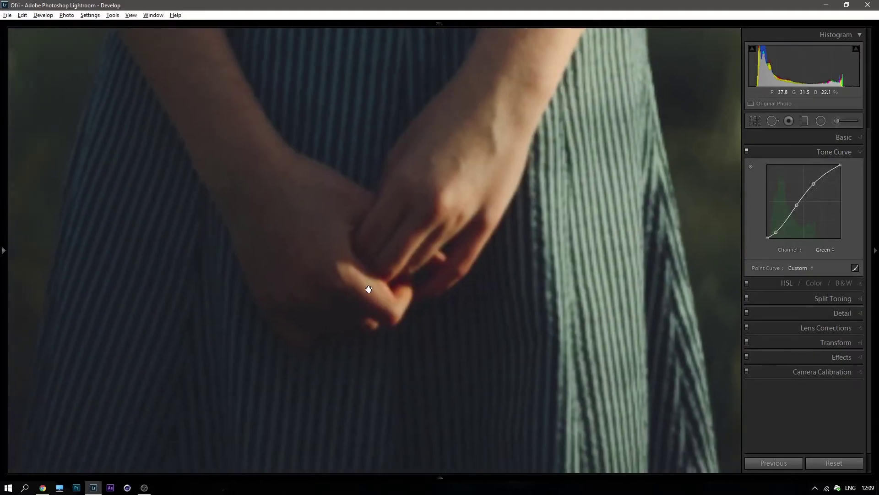
drag(396, 126, 394, 320)
drag(434, 183, 463, 215)
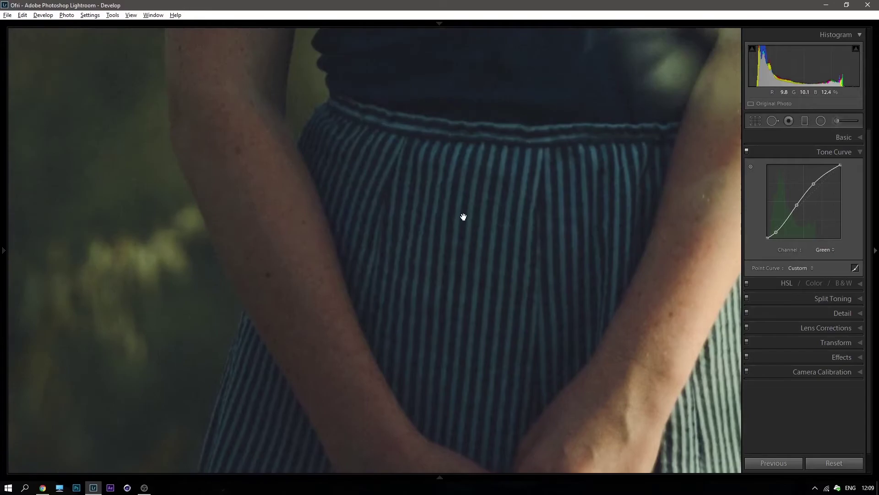
mouse_move(453, 71)
mouse_down()
mouse_move(453, 230)
mouse_move(465, 312)
mouse_up()
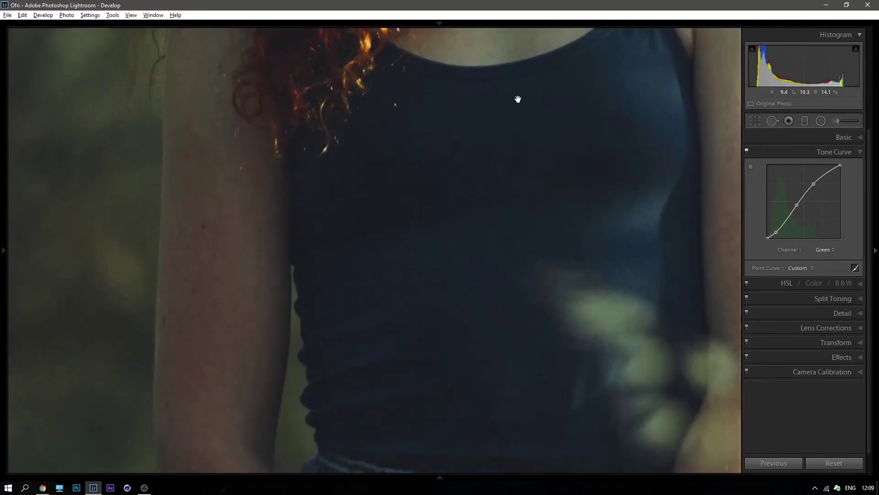
drag(518, 98, 473, 269)
drag(485, 157, 454, 326)
drag(451, 261, 449, 352)
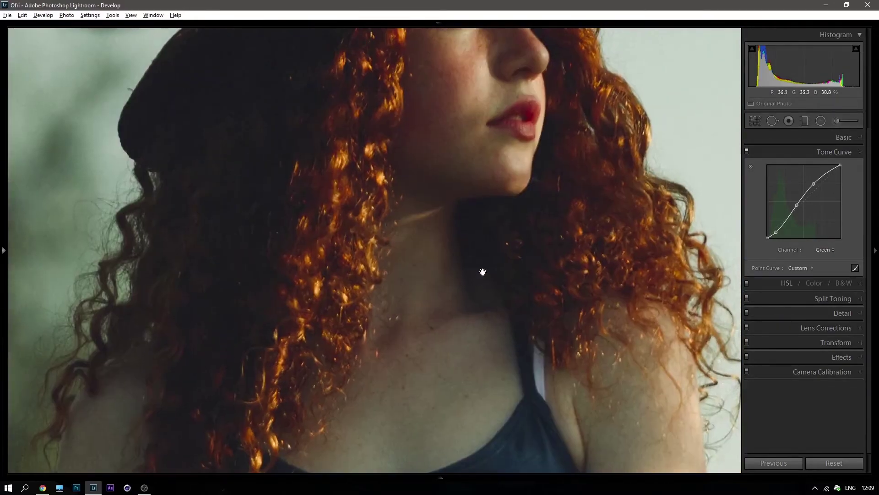
drag(463, 219, 458, 349)
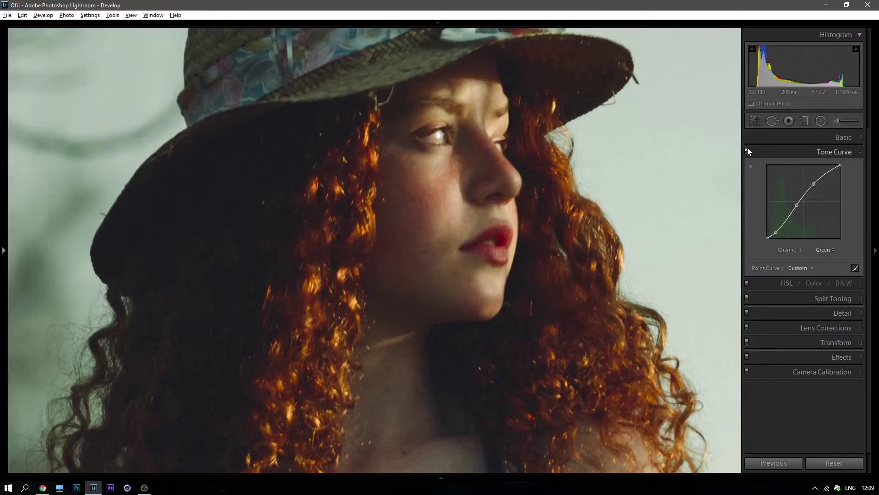
drag(591, 152, 572, 181)
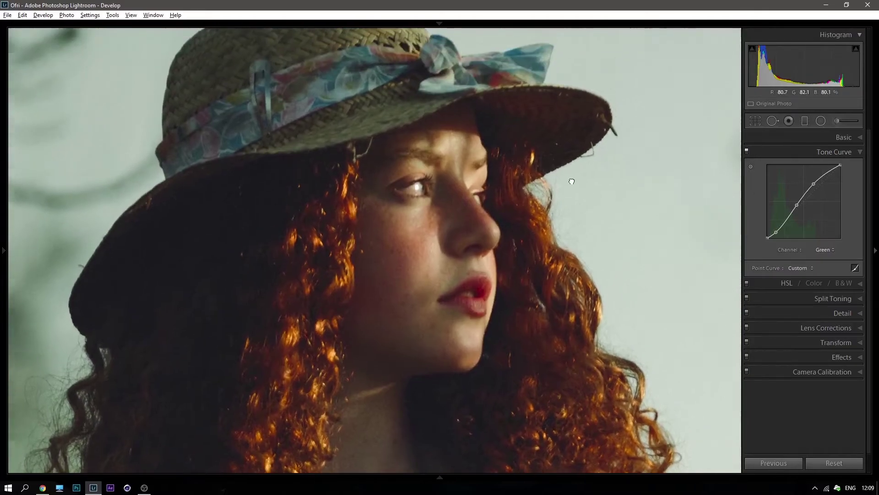
click(711, 158)
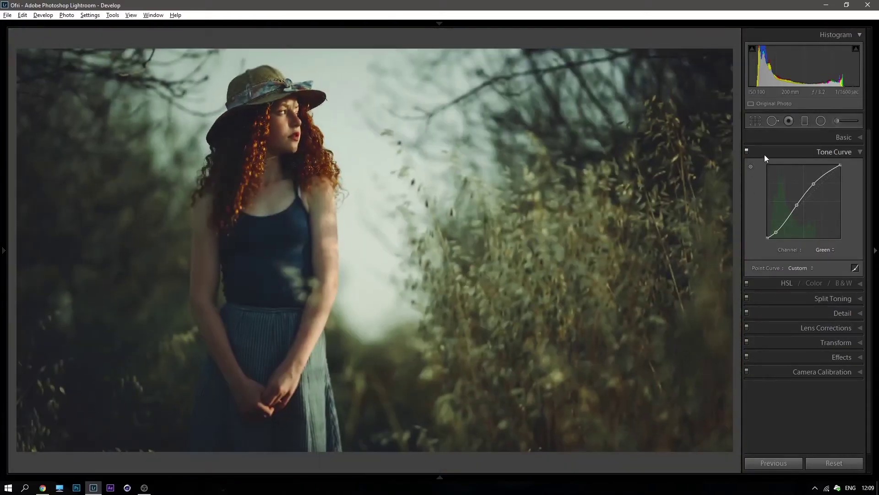
Toggle the tone curve and HSL adjustments off and on to compare the photo
click(765, 153)
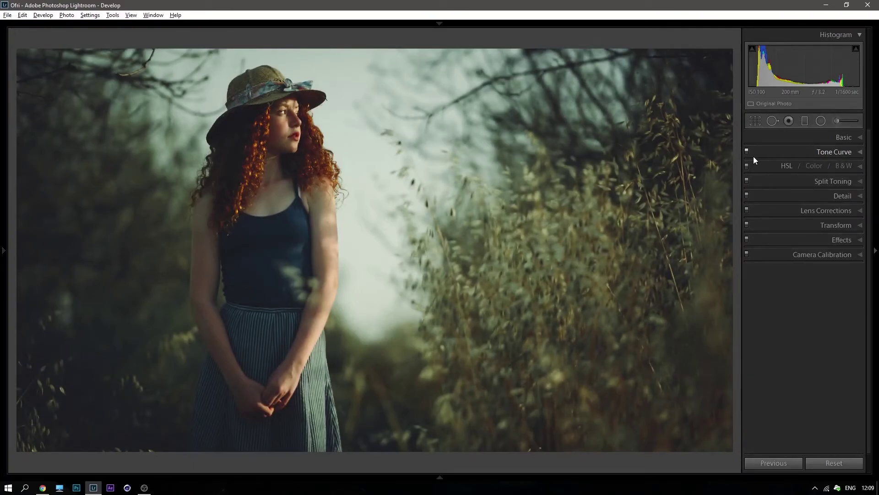
click(747, 150)
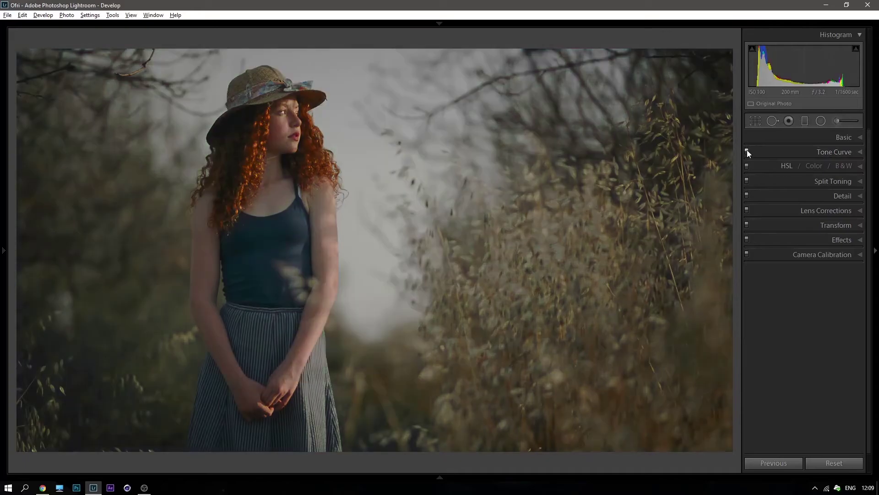
click(746, 151)
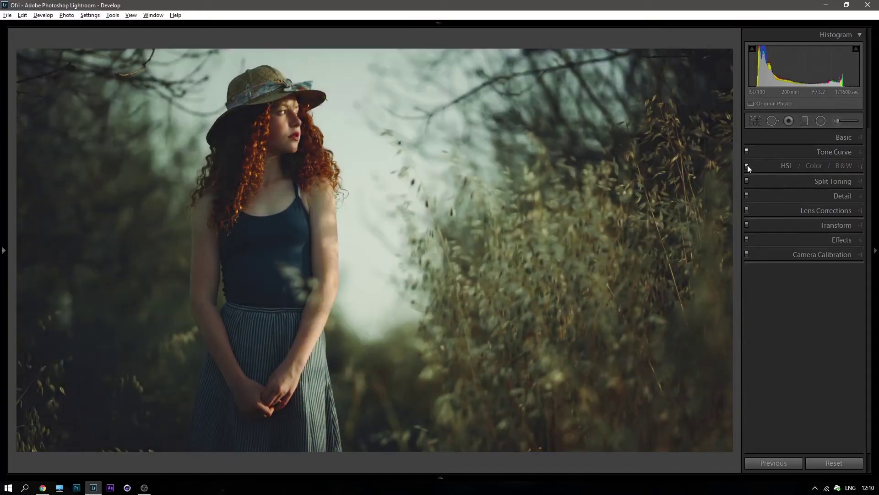
click(747, 164)
click(748, 165)
Tint the shadows warm with split toning at hue 35, saturation 5, comparing before and after
click(769, 183)
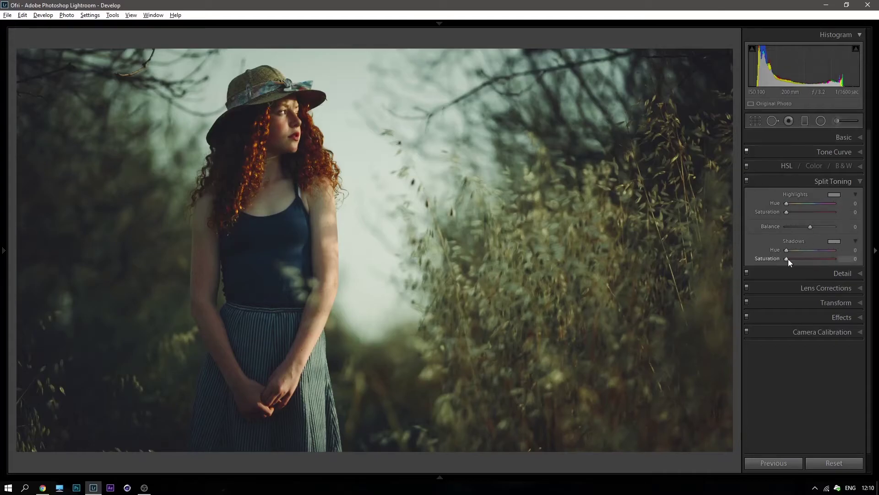
drag(788, 259, 789, 259)
click(747, 181)
click(773, 180)
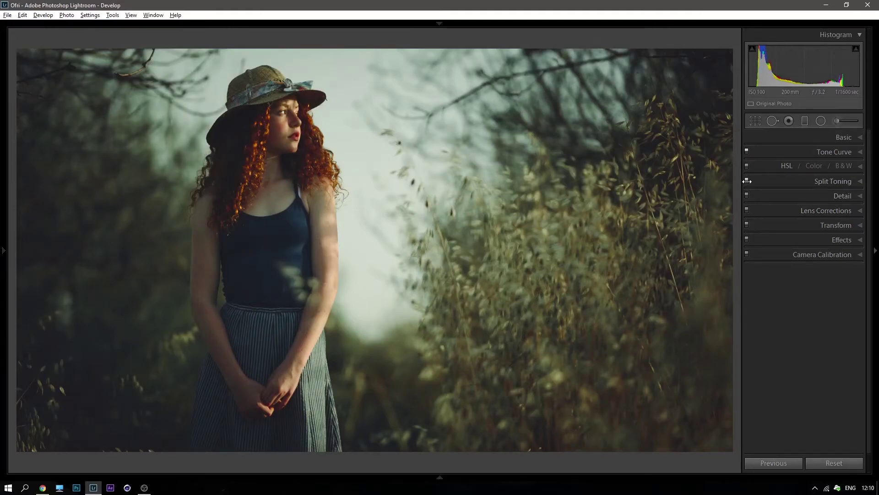
click(752, 180)
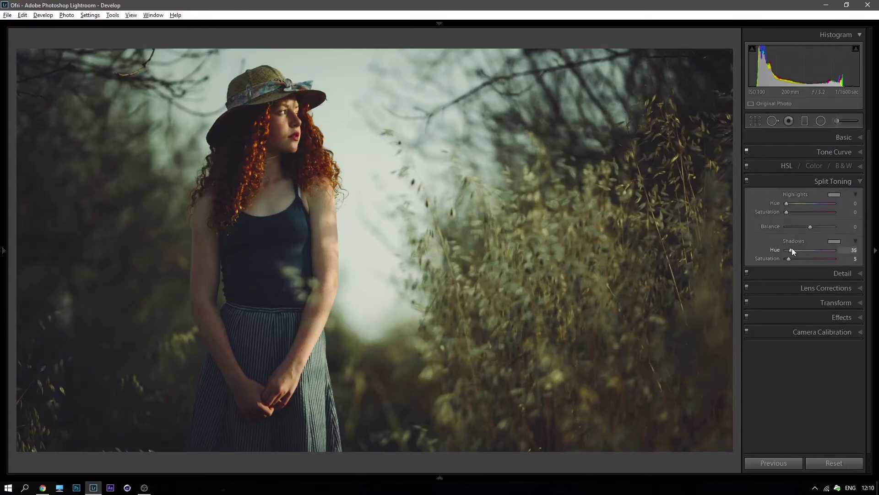
click(747, 182)
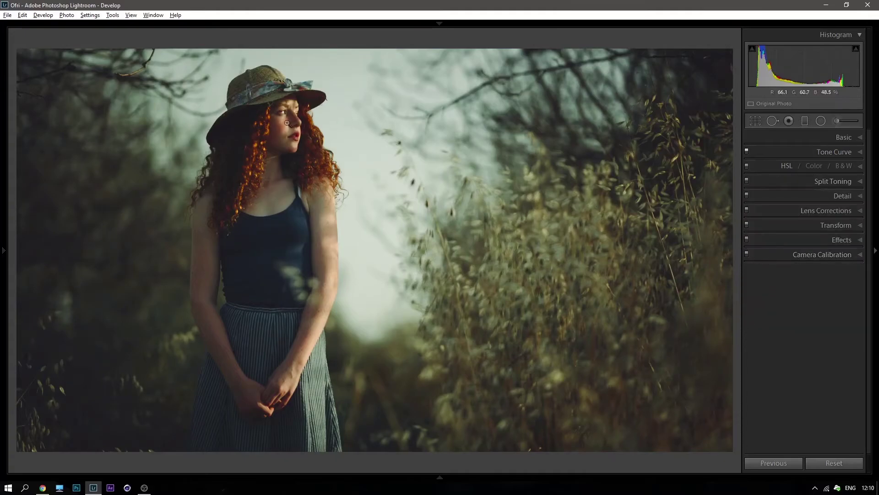
Try a cooler white balance, revert temperature to 5450, and inspect the girl close up
click(761, 138)
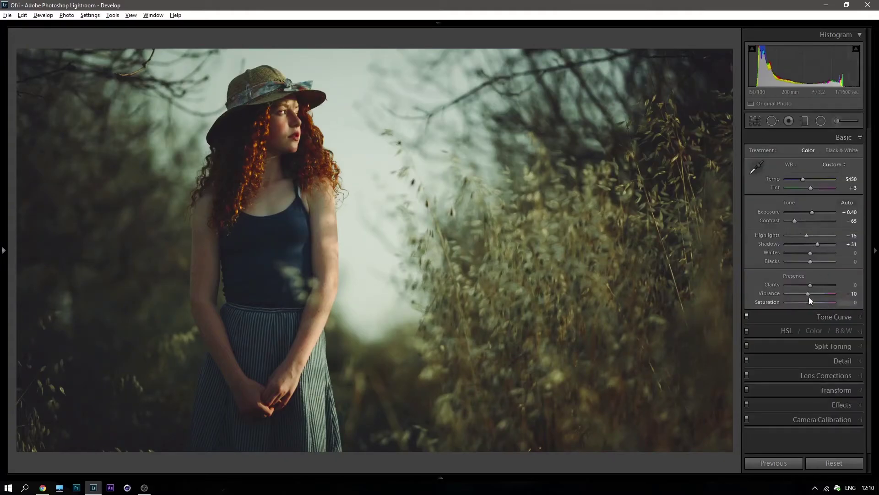
click(804, 180)
drag(804, 180, 798, 180)
key(ctrl+z)
mouse_move(255, 267)
mouse_down()
mouse_move(284, 488)
mouse_move(284, 451)
mouse_move(353, 402)
mouse_move(367, 378)
mouse_move(375, 290)
mouse_up()
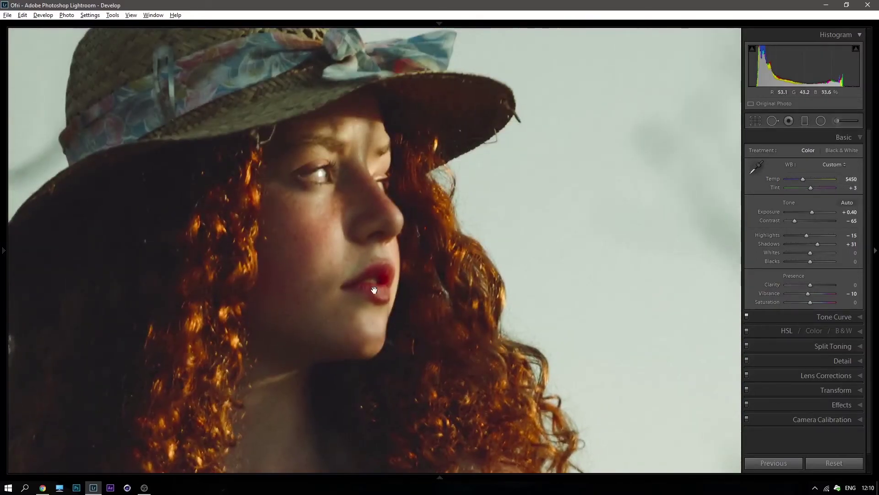
click(374, 289)
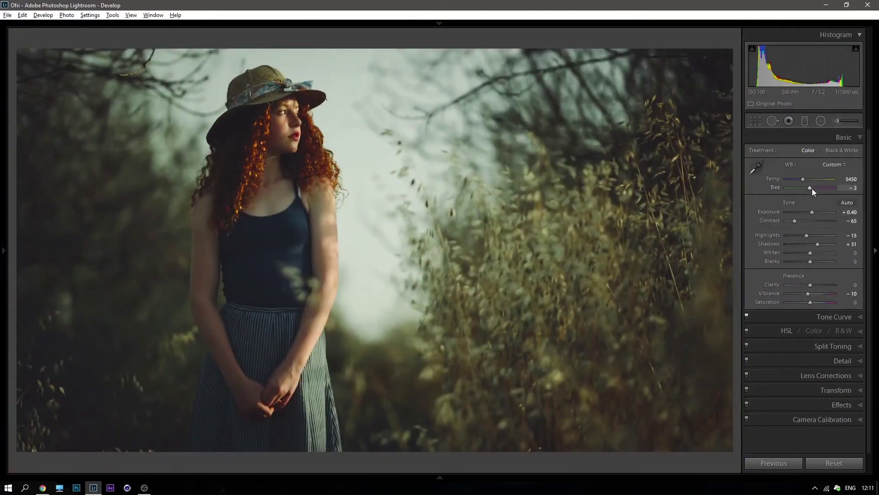
Lower the Effects panel's Dehaze amount to -10 for a softer, hazier look
click(806, 136)
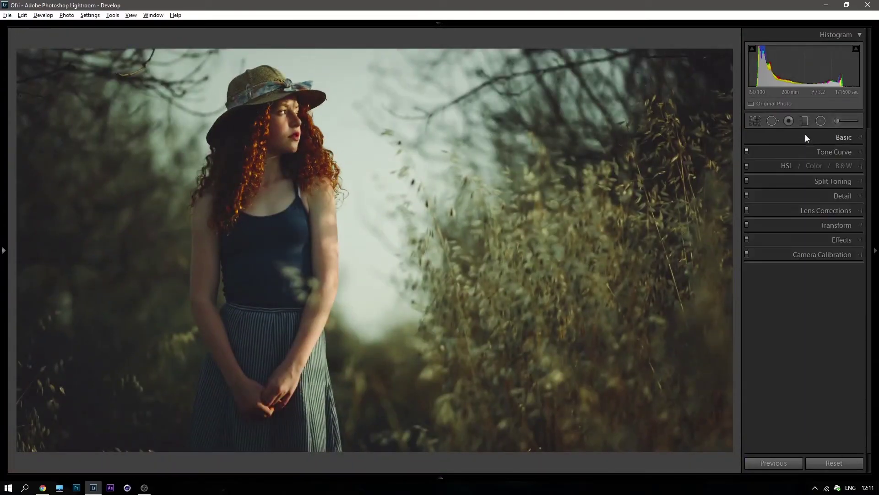
click(772, 240)
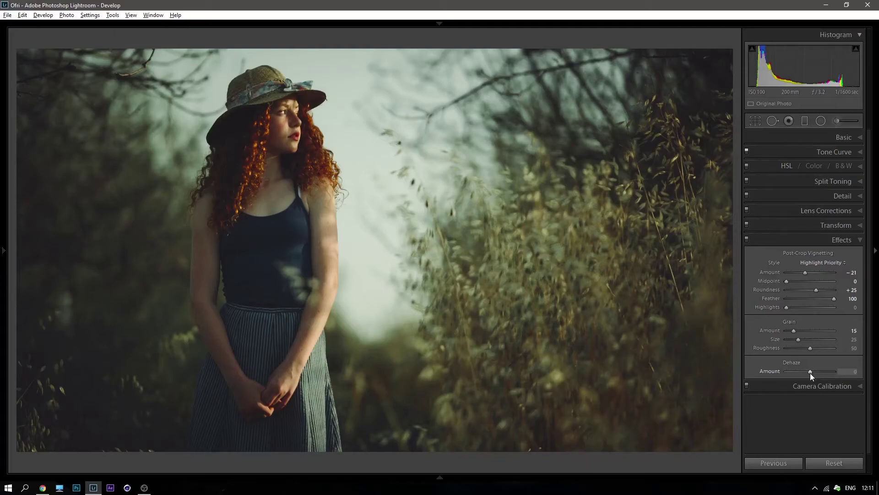
drag(810, 373, 809, 373)
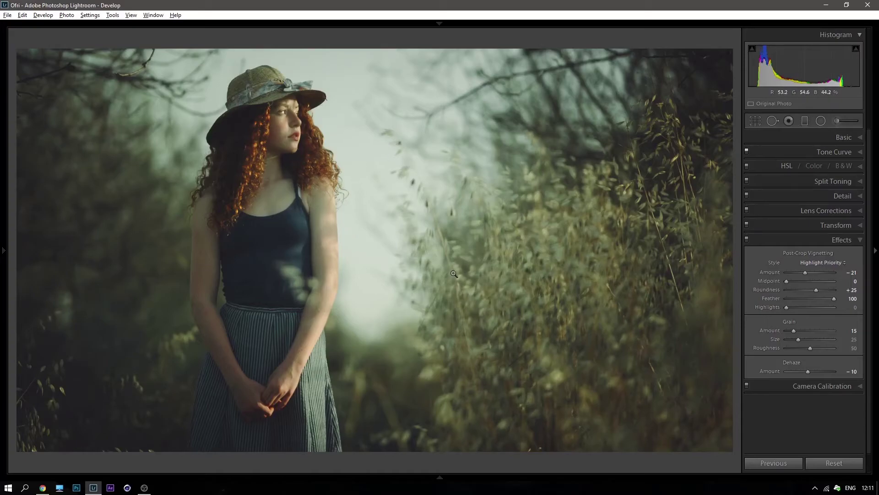
click(791, 242)
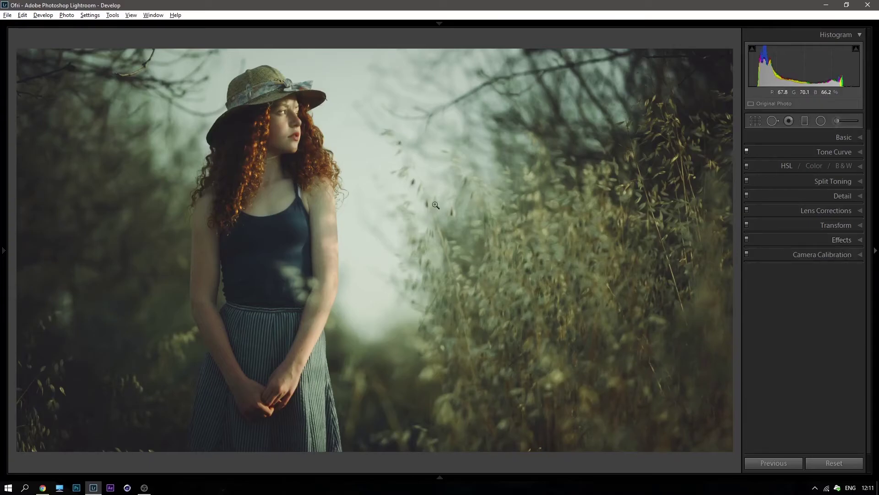
Set Blacks -35, Shadows +46, Exposure +0.50 and Highlights -63 in the Basic panel
click(769, 138)
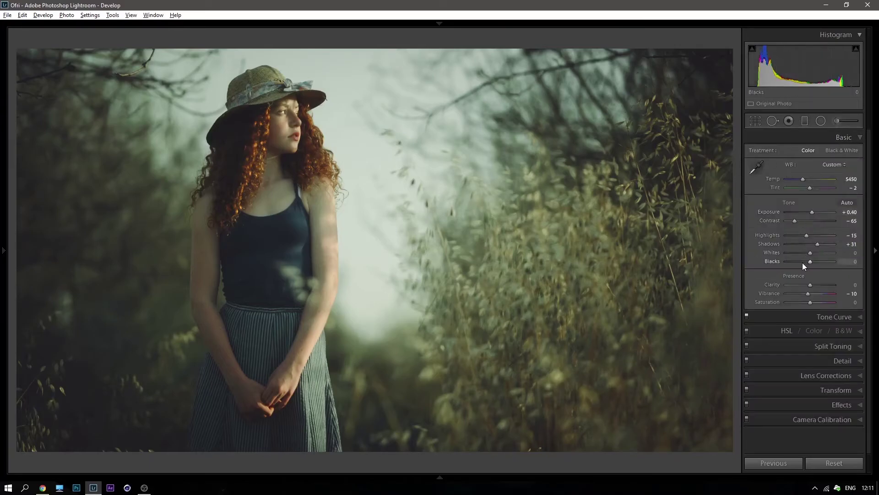
scroll(809, 262, down, 3)
scroll(809, 262, down, 1)
scroll(809, 262, down, 1)
scroll(809, 262, down, 1)
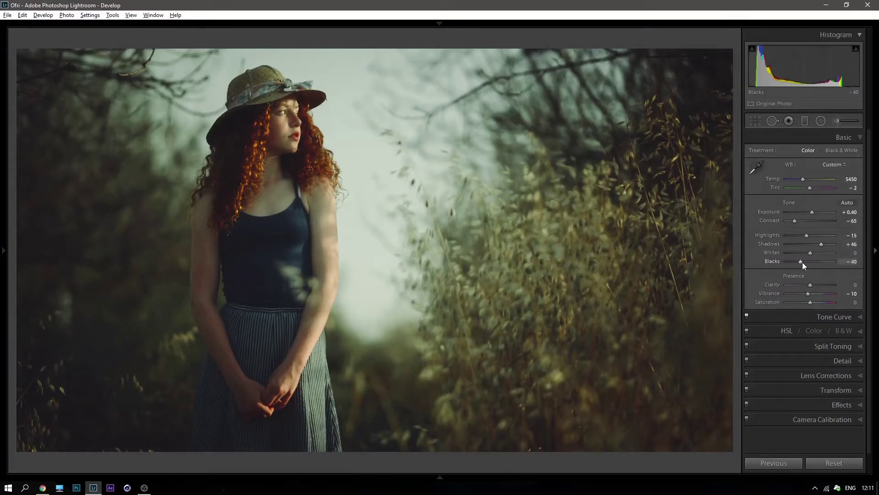
click(803, 262)
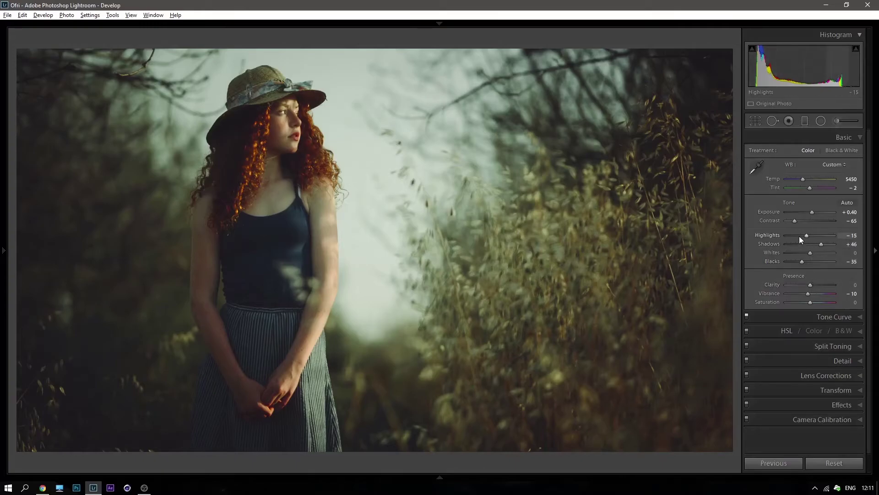
drag(812, 212, 795, 235)
click(266, 179)
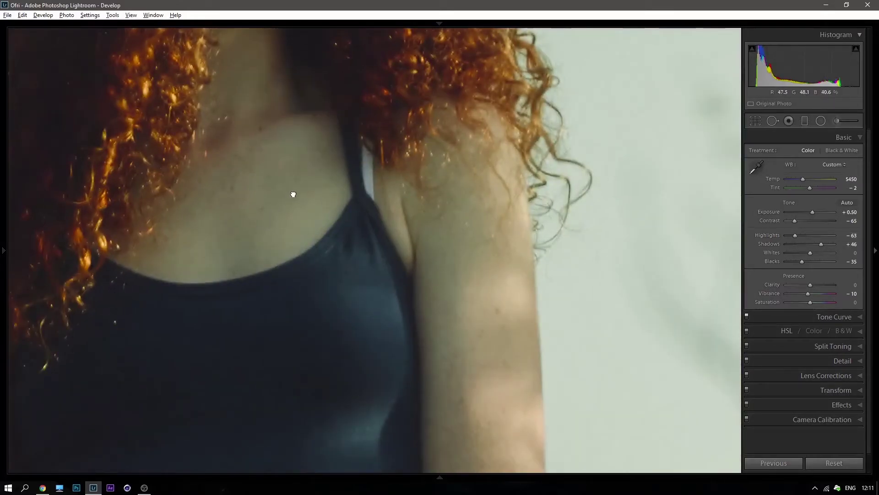
drag(293, 192, 314, 239)
click(808, 138)
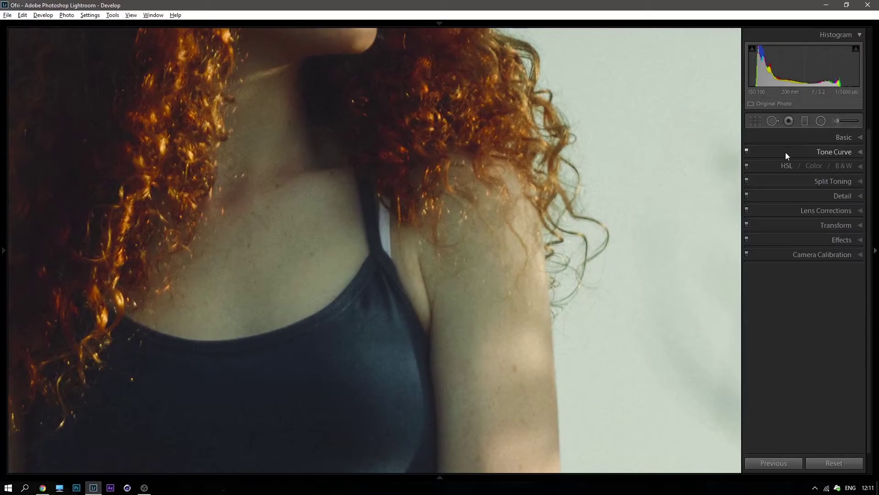
Lift the upper point of the Red channel tone curve slightly
click(786, 152)
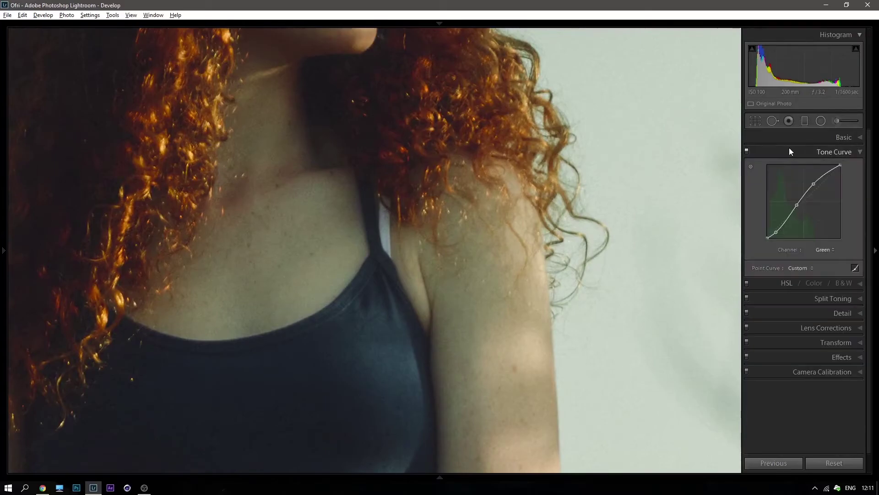
click(829, 251)
click(802, 269)
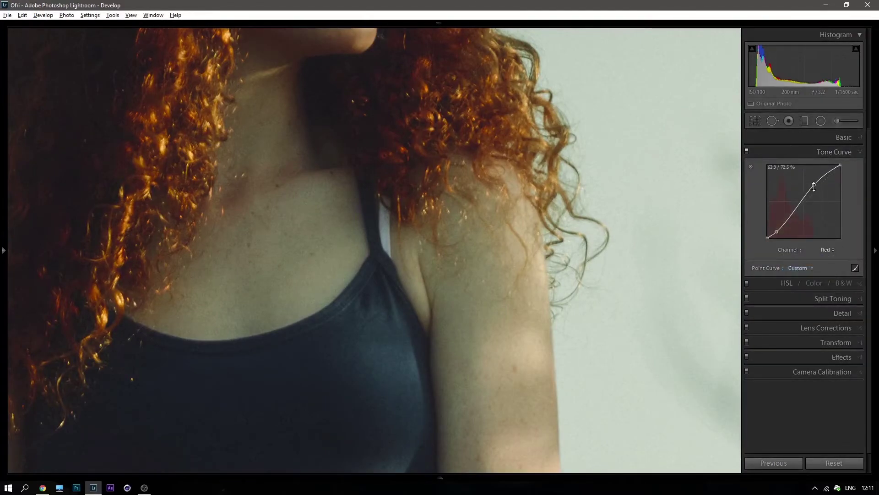
drag(814, 185, 814, 184)
click(513, 235)
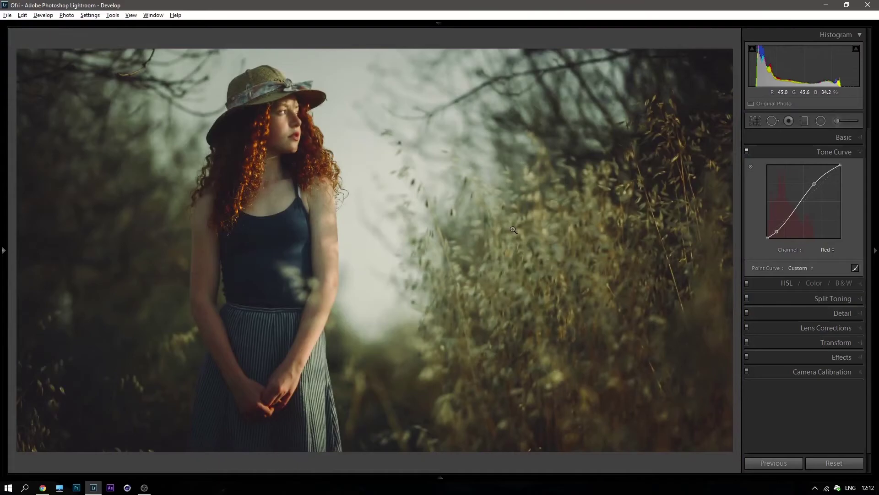
click(787, 151)
click(747, 153)
Raise HSL Luminance for Orange and Yellow to +10 each
click(747, 166)
click(781, 166)
click(785, 180)
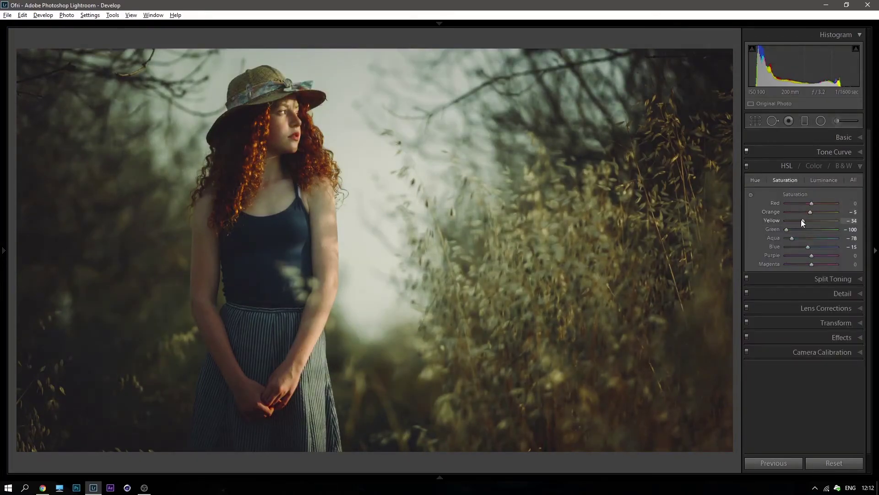
click(818, 180)
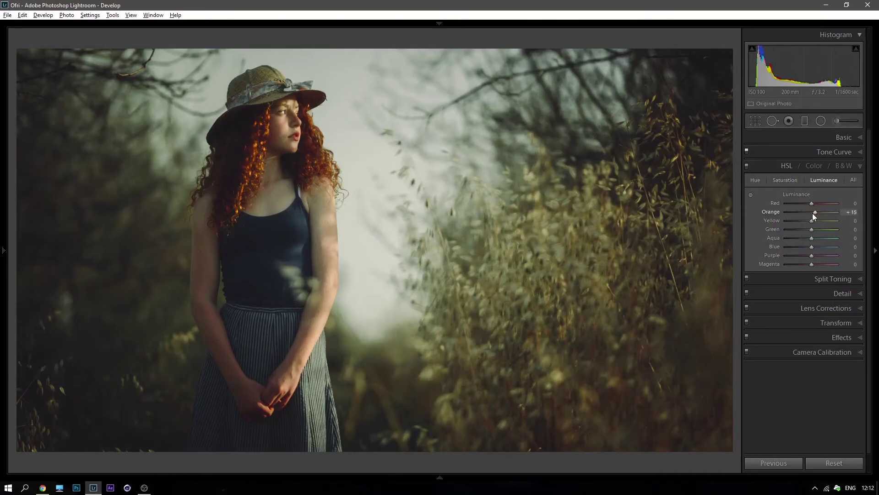
drag(813, 213, 837, 213)
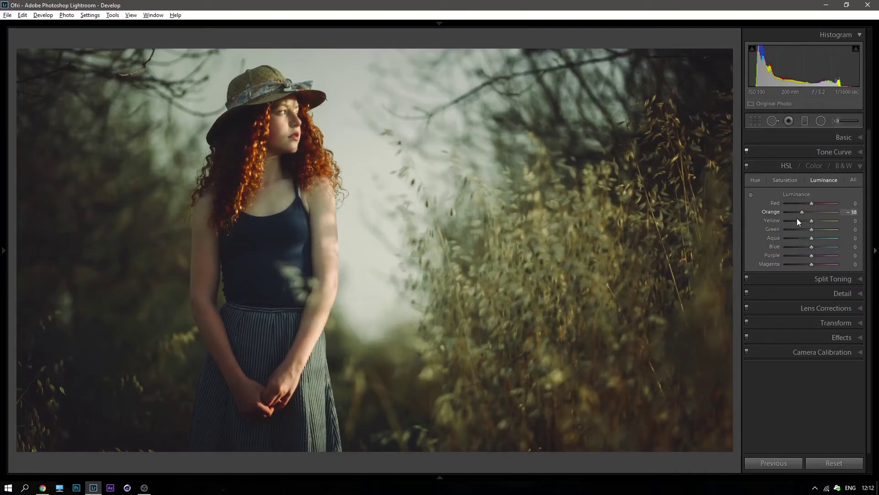
double_click(771, 211)
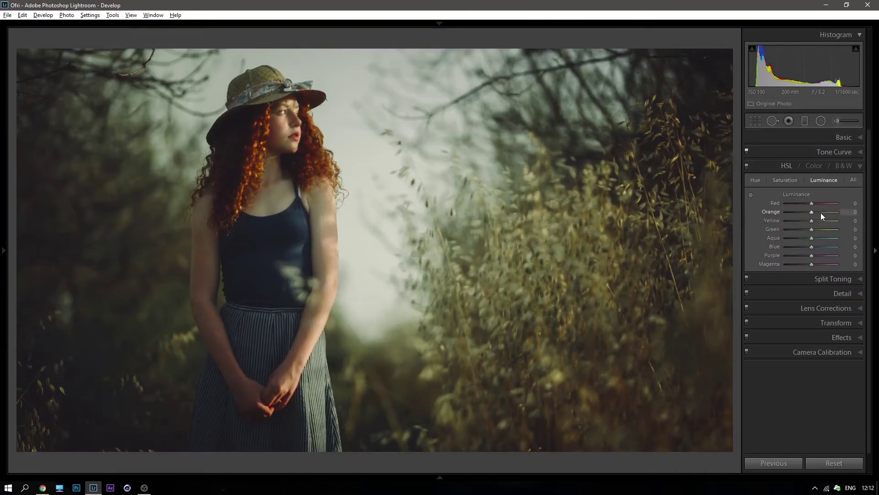
drag(813, 213, 814, 221)
click(747, 166)
click(758, 166)
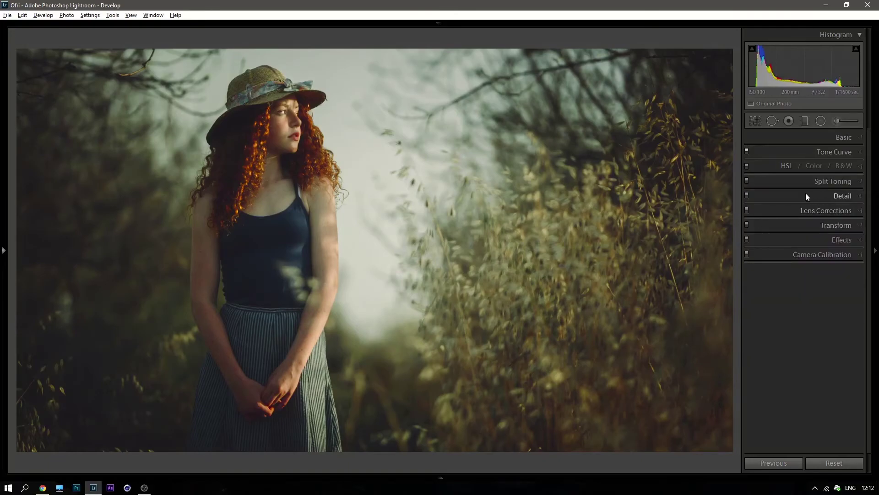
Inspect the face, arm and shoulder at 1:1 and set Sharpening Amount to 69
click(787, 196)
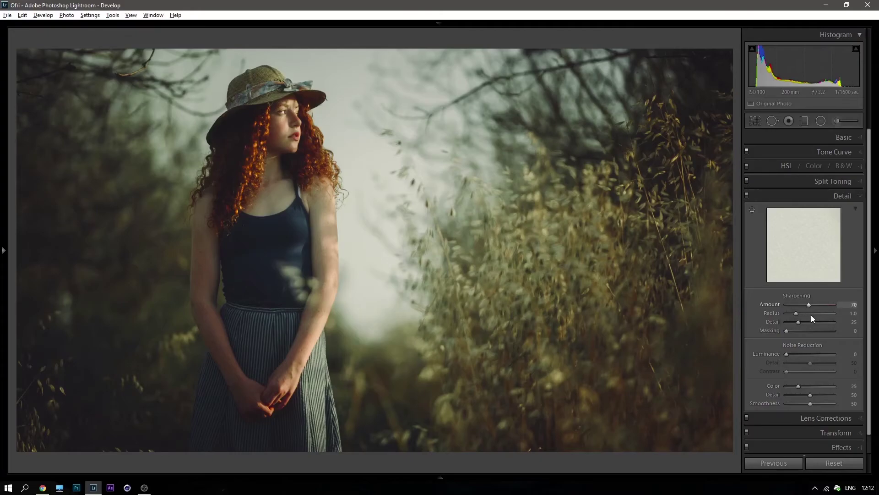
click(270, 115)
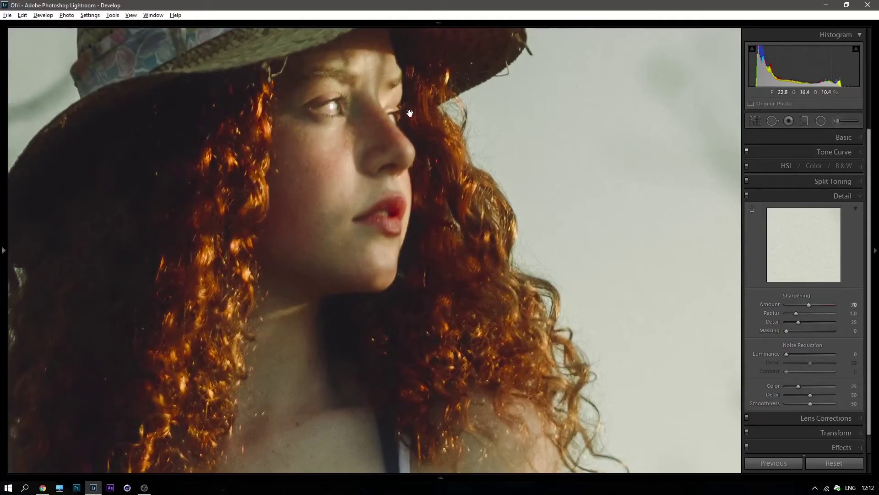
click(429, 203)
mouse_move(271, 406)
mouse_down()
mouse_move(380, 127)
mouse_move(379, 249)
mouse_up()
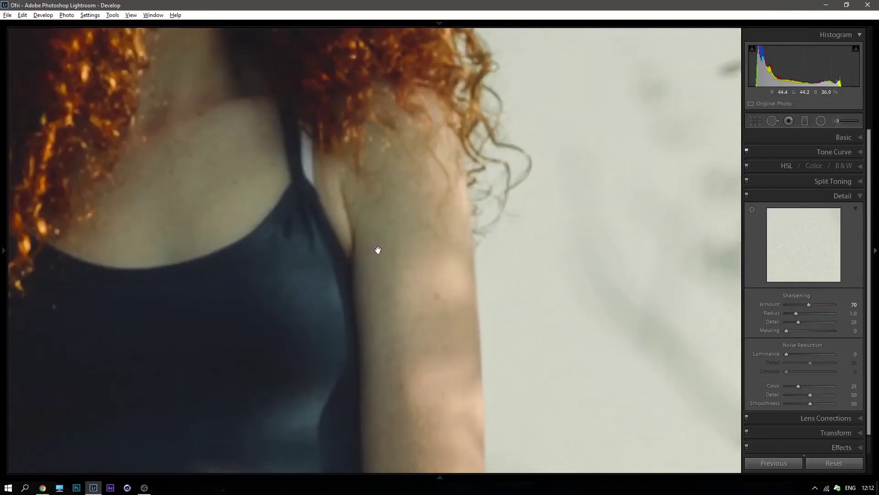
drag(348, 177, 363, 339)
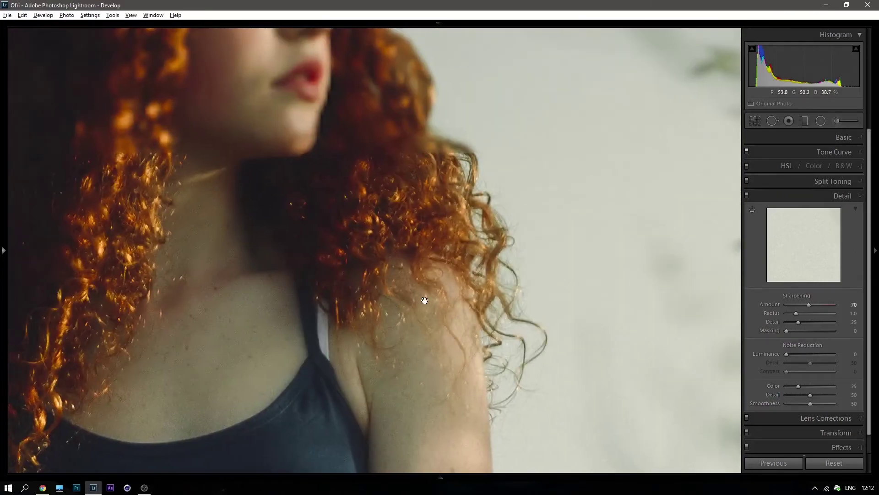
click(425, 299)
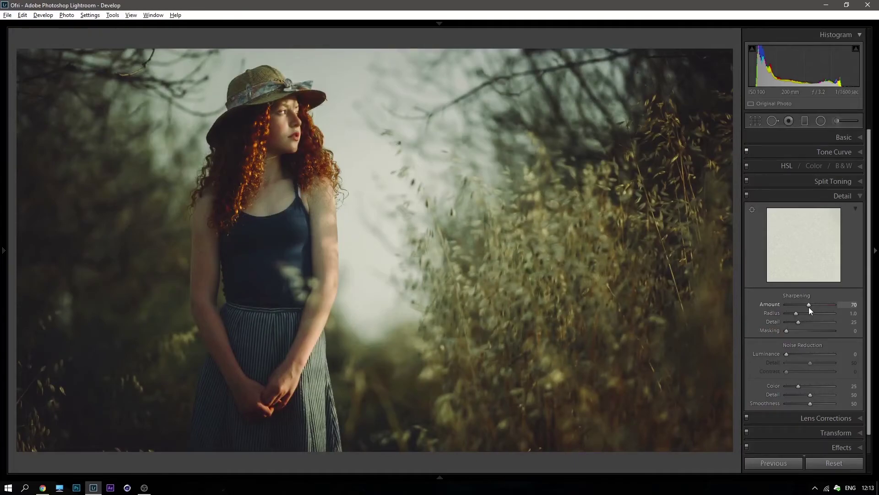
key(shift+Up)
key(Down)
key(Down)
key(Down)
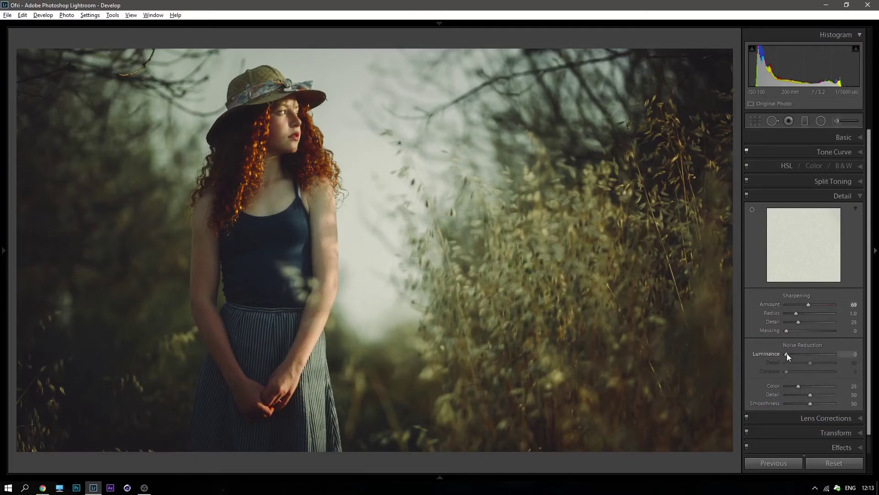
Raise luminance noise reduction to 100 while checking the shoulder, hair and arm at 1:1
key(Up)
click(344, 214)
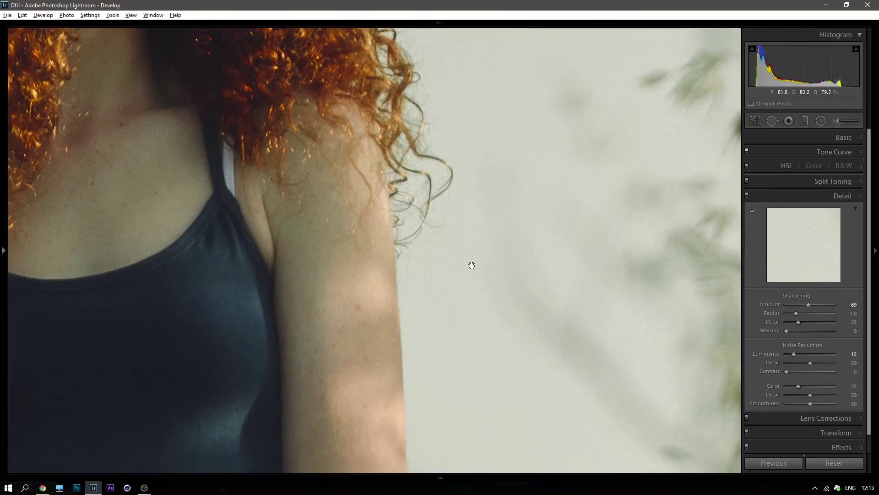
drag(794, 354, 847, 355)
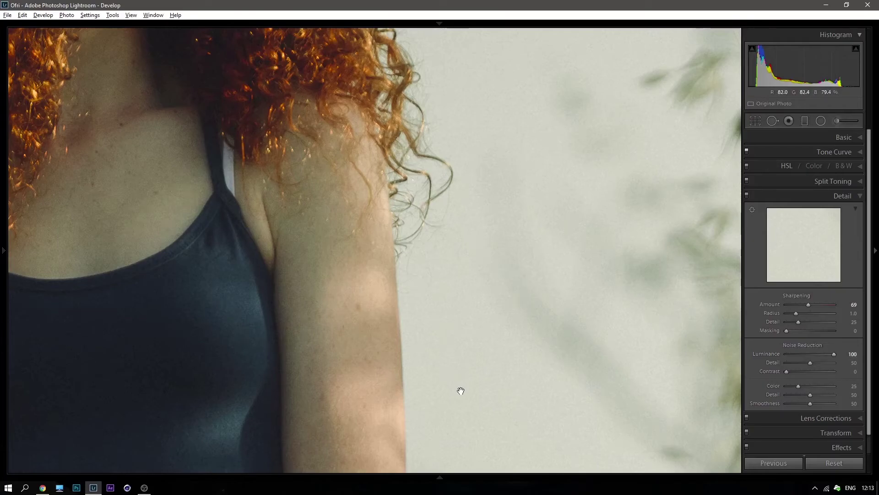
drag(460, 390, 471, 252)
Lower luminance noise reduction to 69 and bring up the Effects panel
click(812, 195)
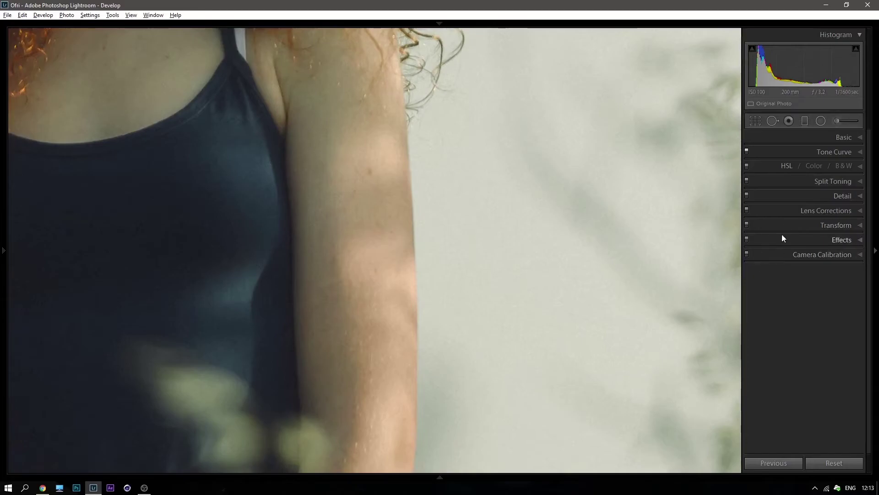
click(775, 239)
click(794, 240)
click(810, 196)
drag(532, 87, 606, 290)
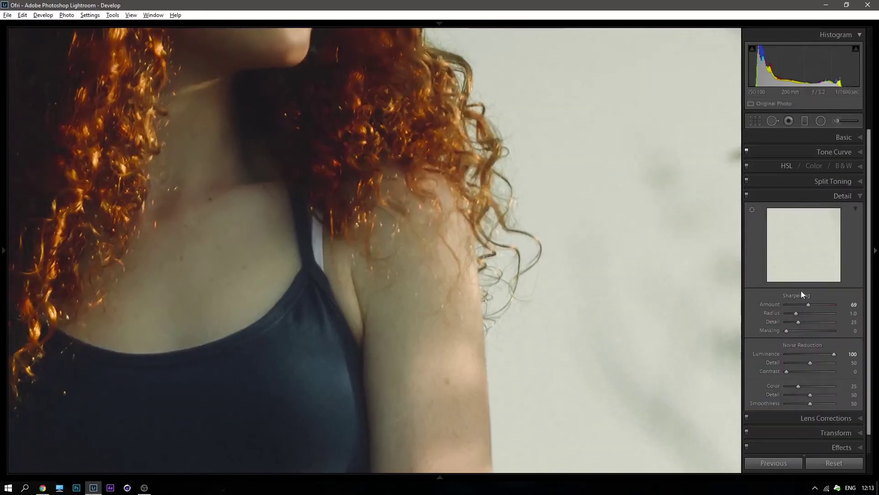
drag(642, 196, 633, 246)
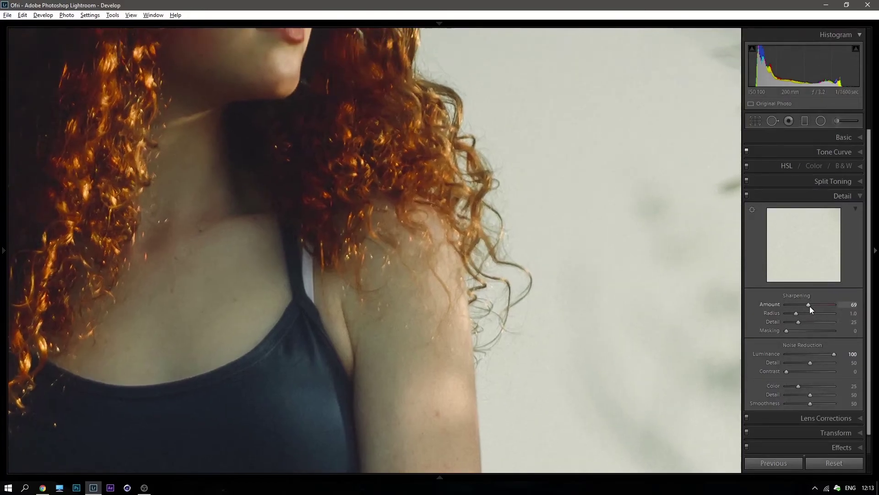
drag(834, 354, 818, 355)
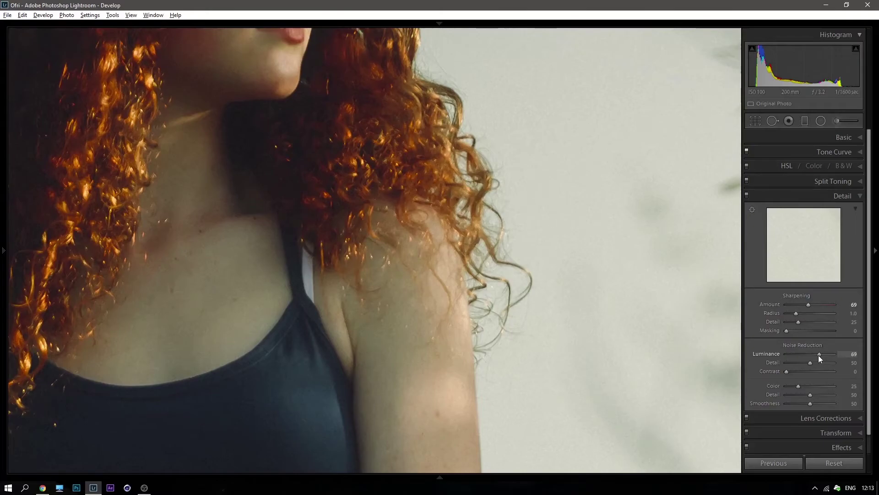
click(790, 195)
click(792, 240)
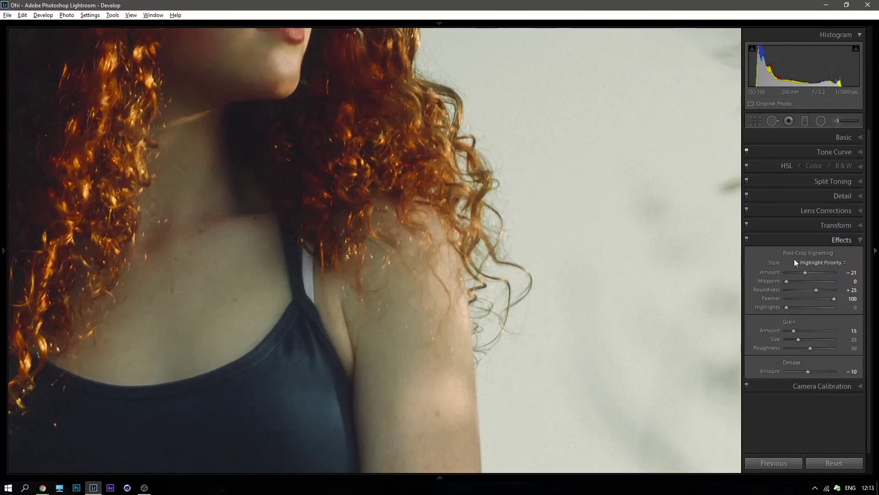
Set grain amount to 15 in Effects while inspecting the hat, face and hair up close
click(808, 240)
click(814, 198)
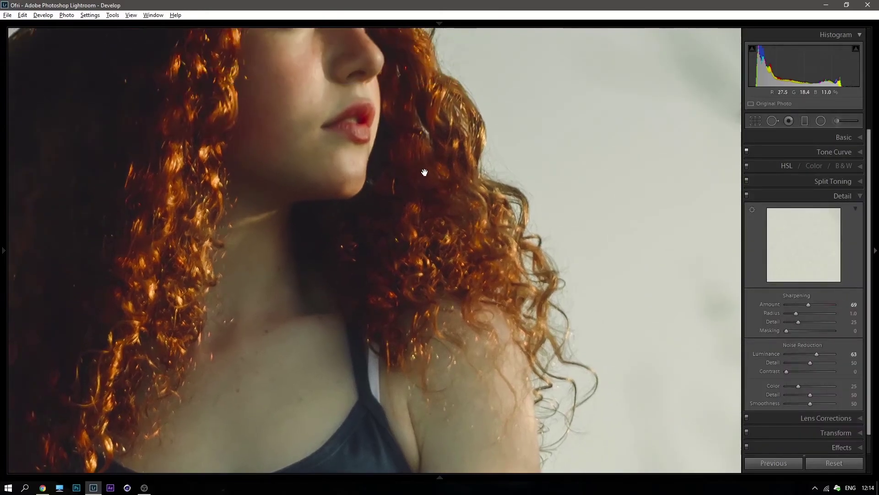
drag(425, 173, 448, 236)
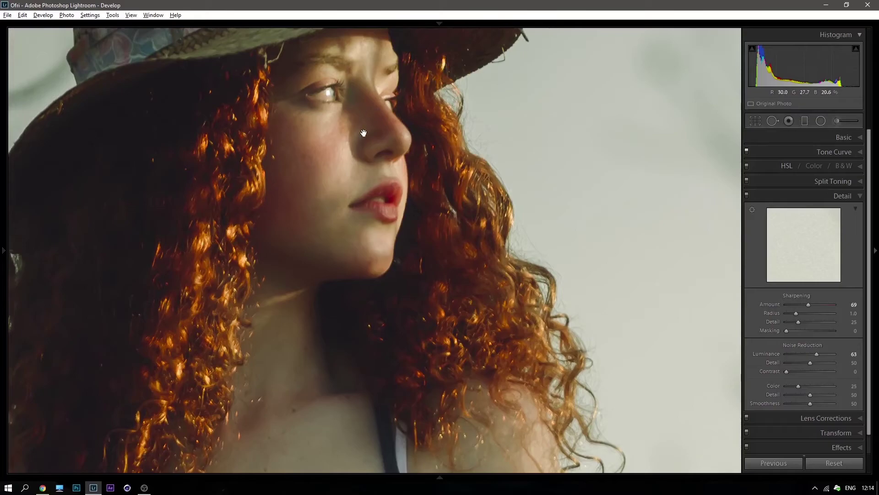
click(820, 196)
click(806, 241)
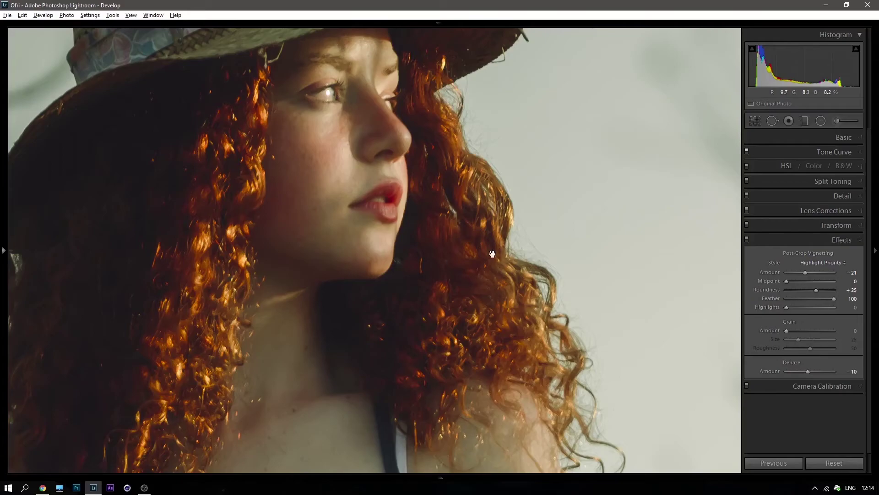
scroll(787, 334, up, 1)
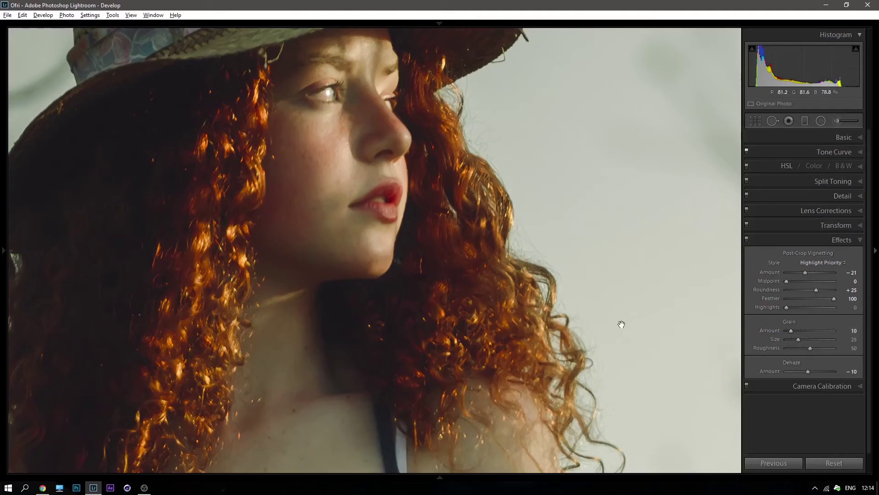
drag(230, 169, 418, 208)
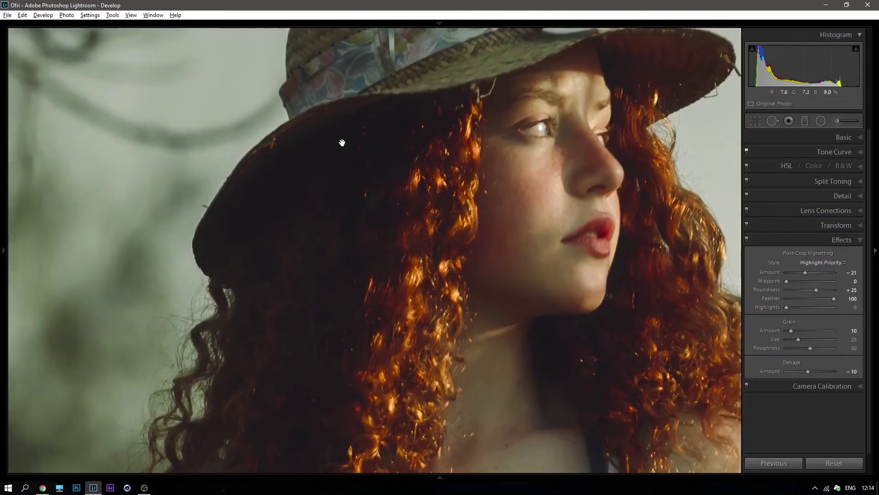
drag(275, 229, 365, 134)
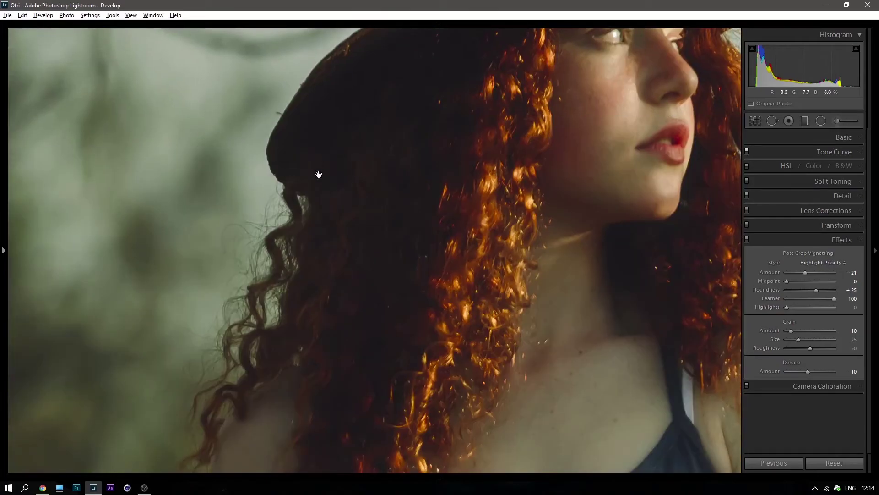
drag(285, 176, 341, 157)
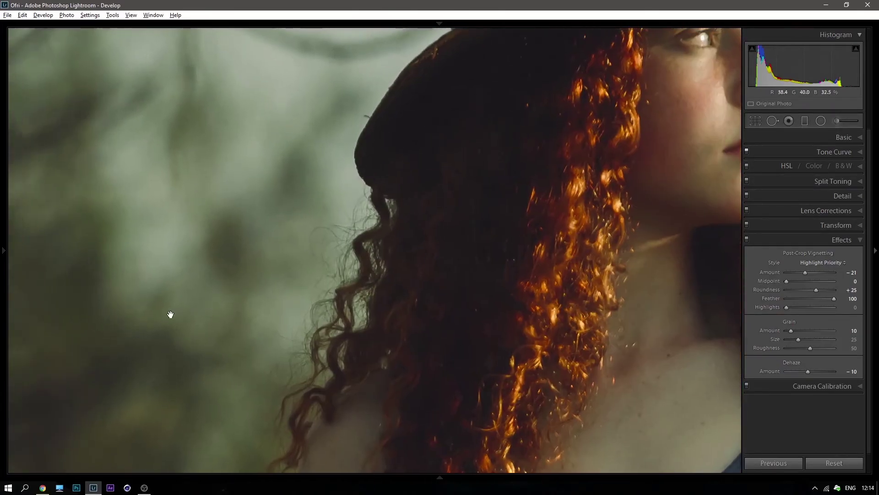
drag(170, 315, 307, 287)
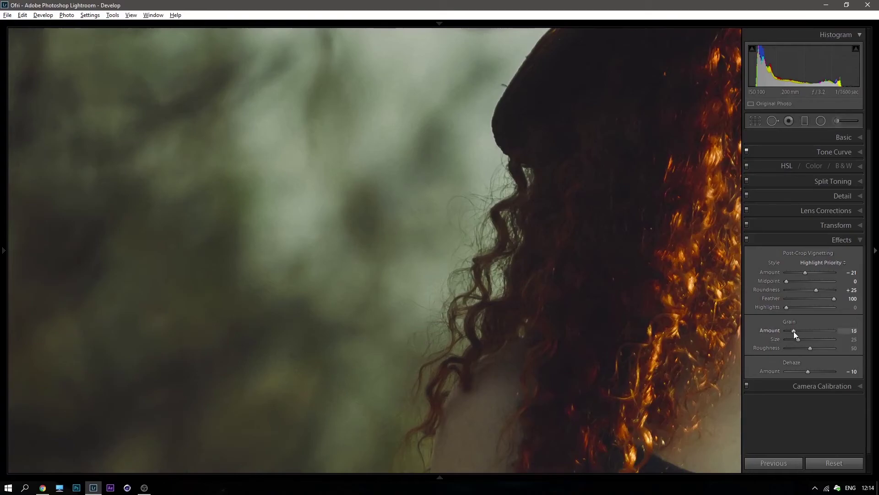
Turn luminance noise reduction down to 0 and return to the full-photo Fit view
click(808, 240)
click(815, 197)
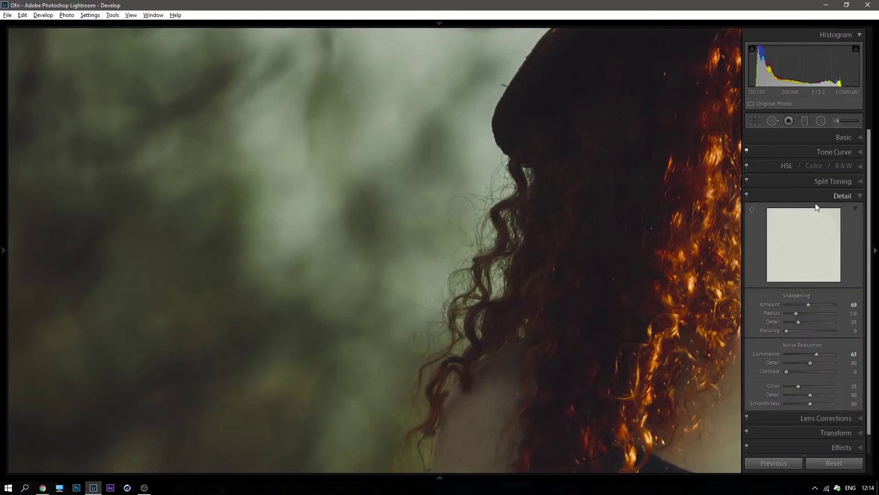
drag(816, 354, 789, 362)
click(562, 258)
click(786, 196)
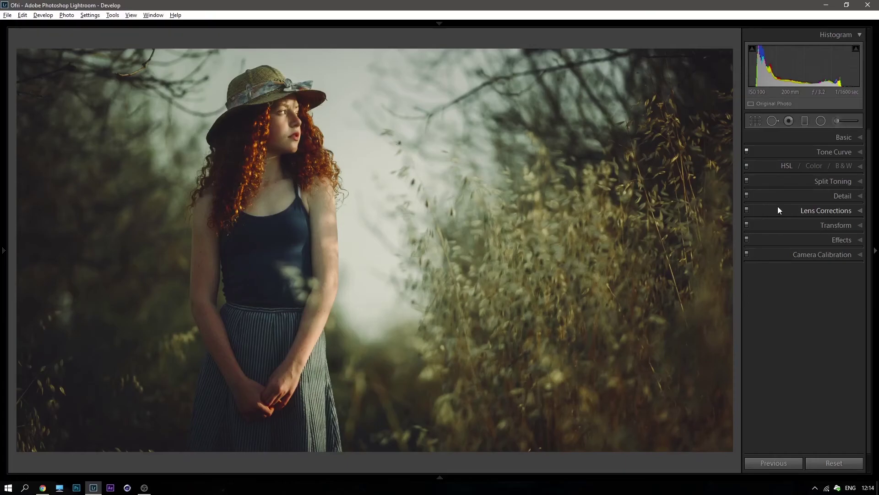
click(775, 239)
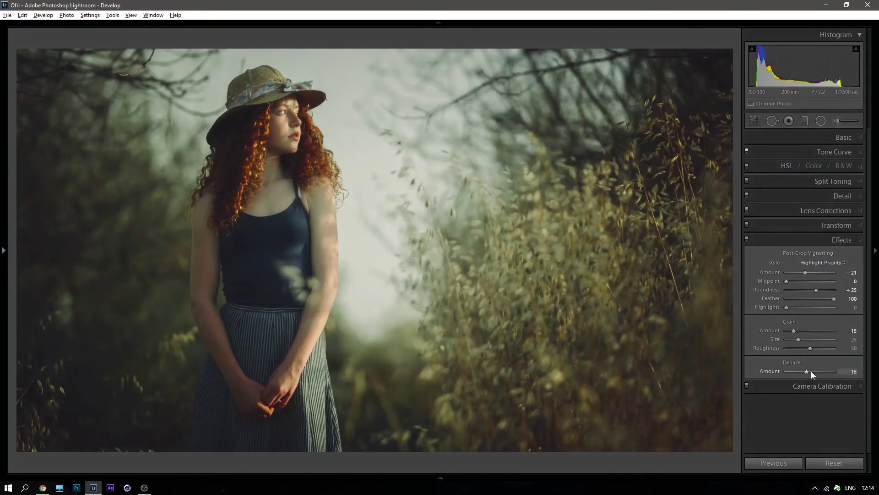
Lower Blacks from -35 to -40 in the Basic panel
click(797, 239)
click(796, 137)
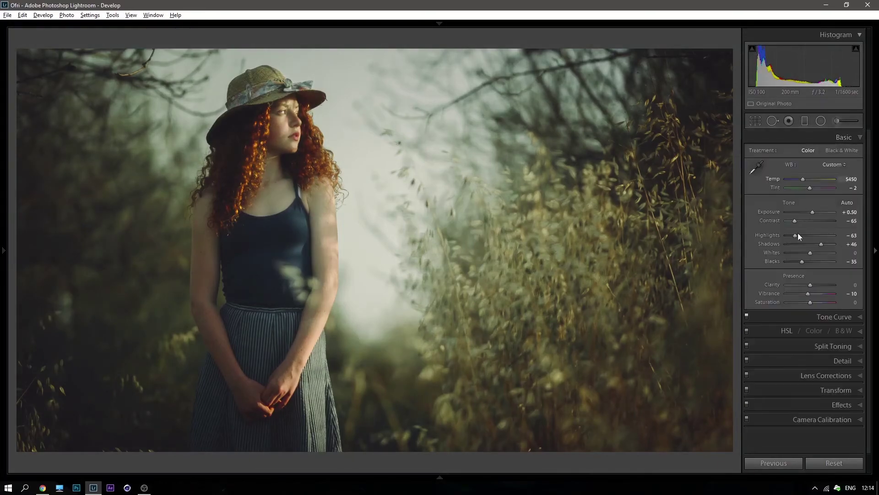
scroll(798, 221, up, 4)
scroll(797, 222, up, 1)
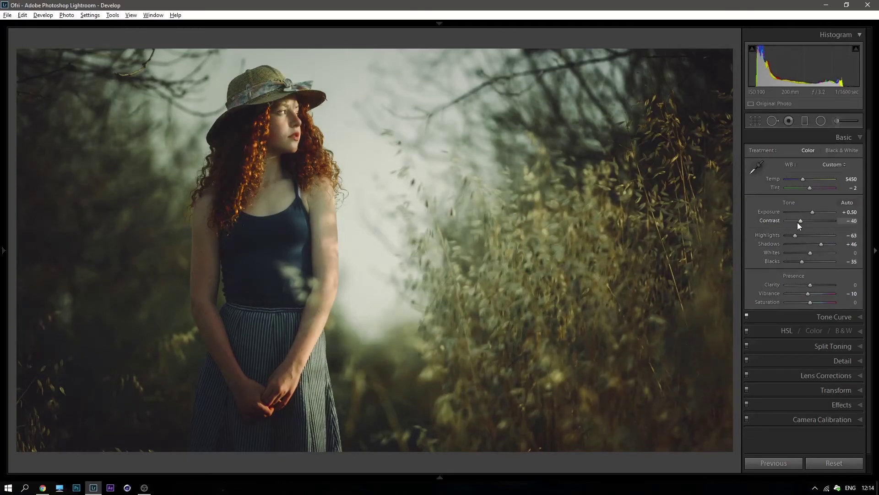
scroll(798, 222, down, 1)
scroll(802, 219, up, 2)
scroll(801, 219, down, 1)
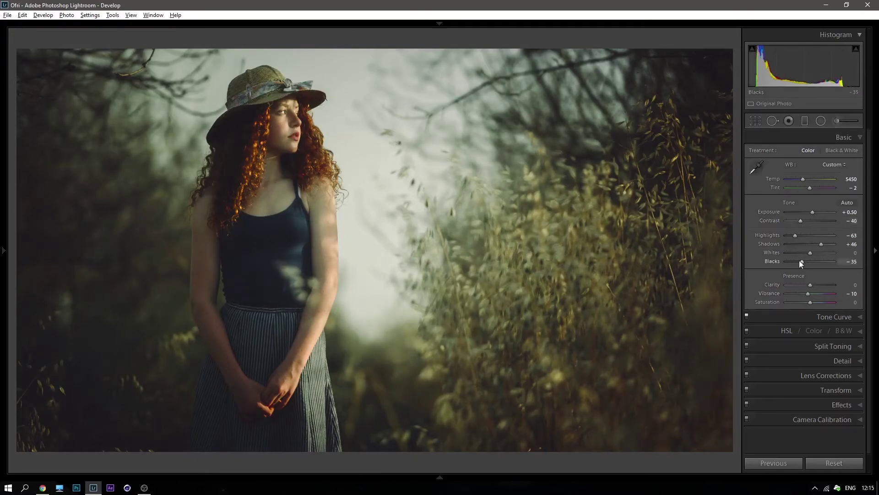
scroll(802, 263, down, 1)
Draw an inverted radial filter ellipse around the woman with feather 100
click(820, 121)
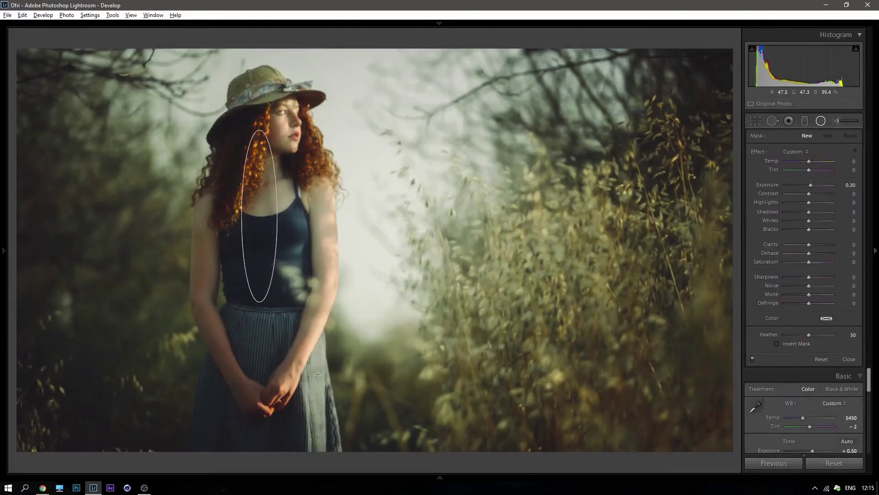
drag(259, 216, 391, 450)
drag(264, 223, 266, 314)
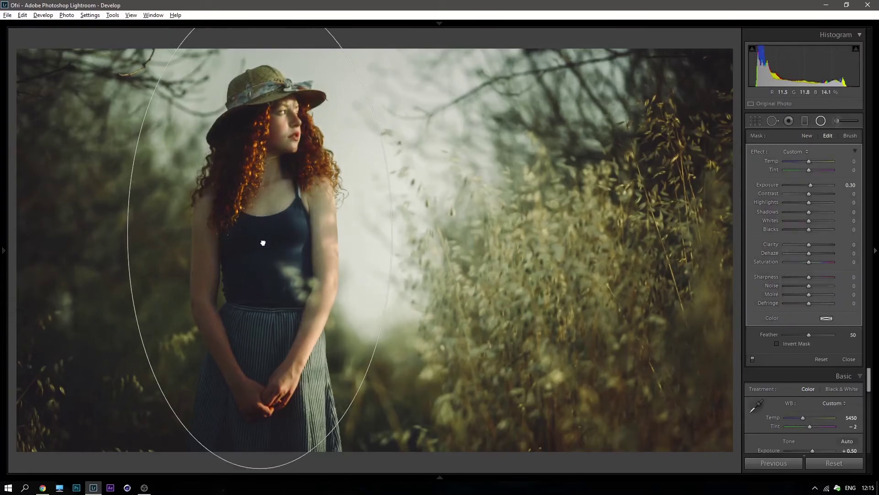
drag(264, 72, 263, 19)
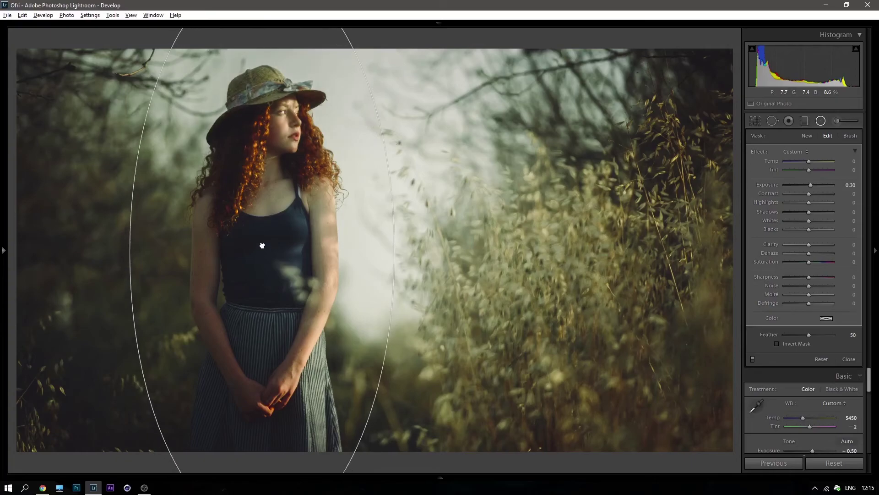
click(790, 343)
drag(809, 335, 846, 334)
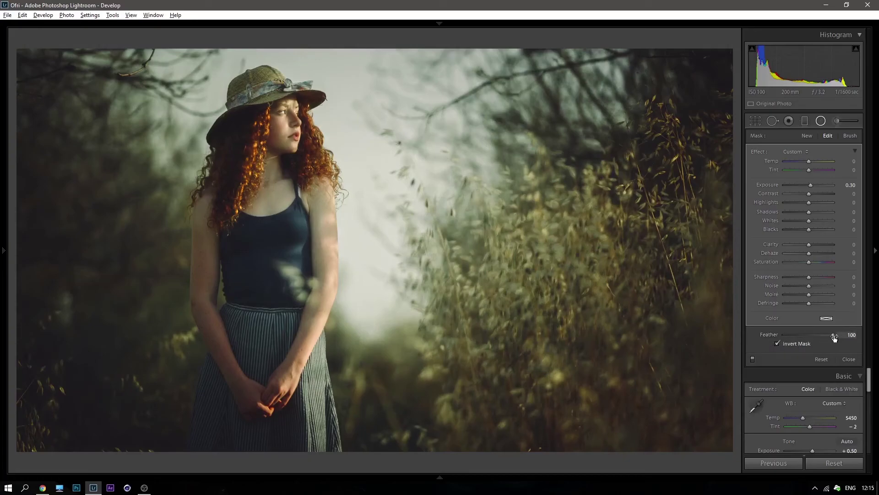
drag(829, 335, 744, 334)
Reset the radial filter's exposure, set shadows +27 and contrast -17, then close it
double_click(810, 185)
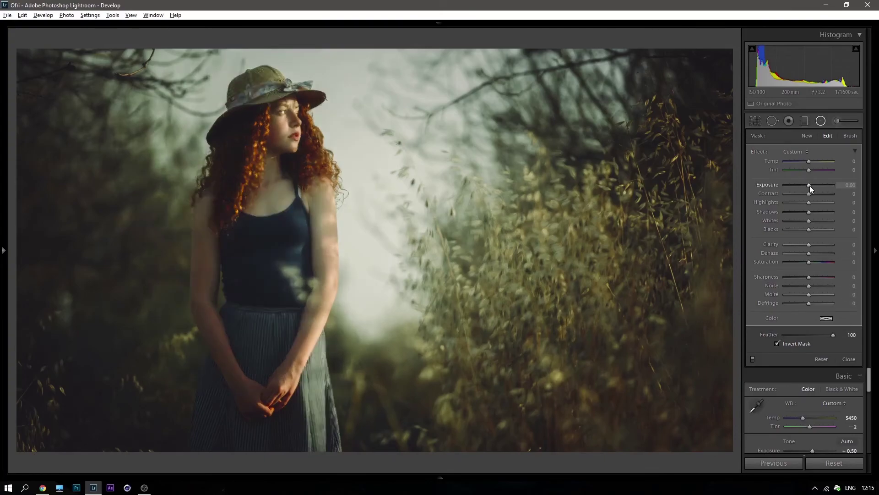
click(819, 212)
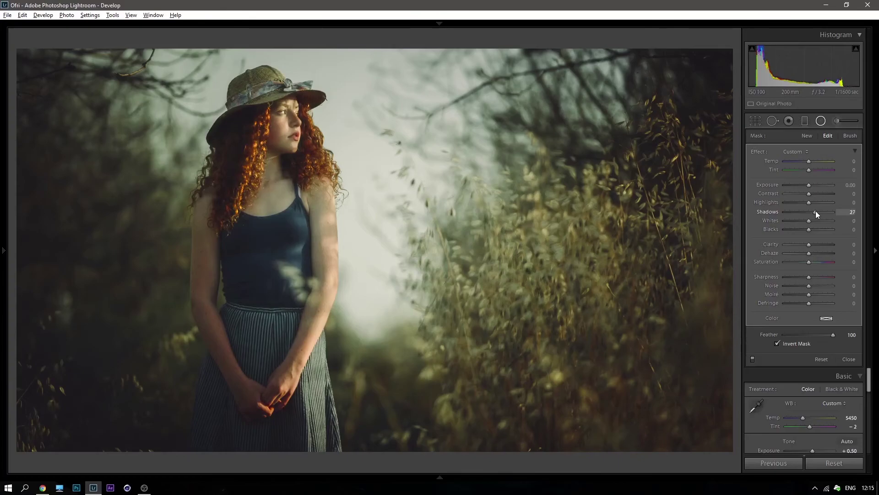
mouse_move(252, 237)
drag(252, 236, 232, 236)
click(803, 193)
click(821, 121)
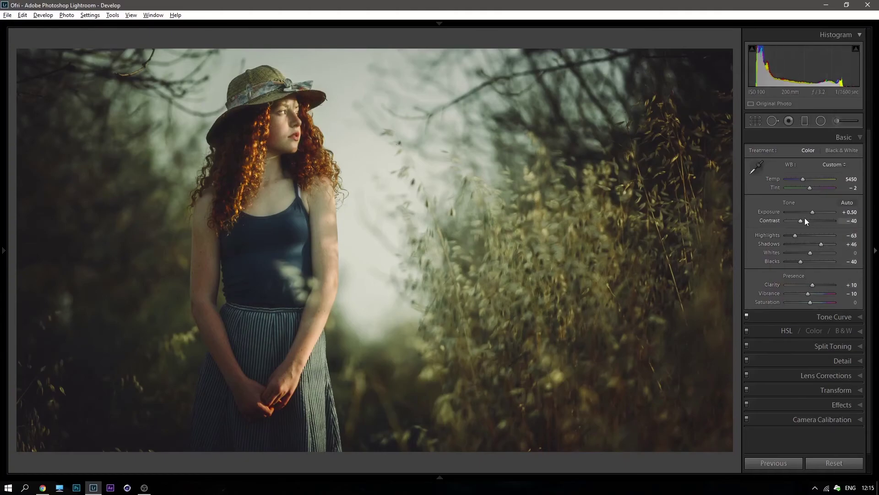
Raise tint from -2 to +3, collapse the Basic panel and compare the tone curve on/off
key(Up)
key(Up)
key(Up)
click(810, 137)
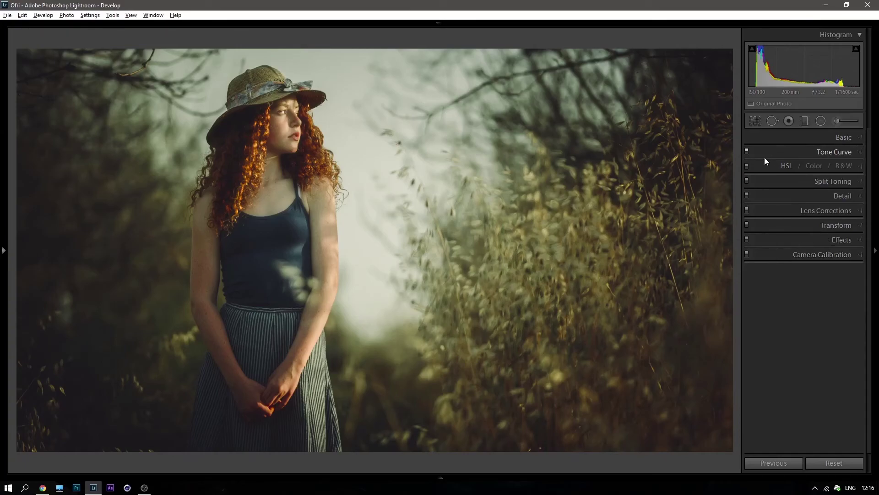
click(784, 140)
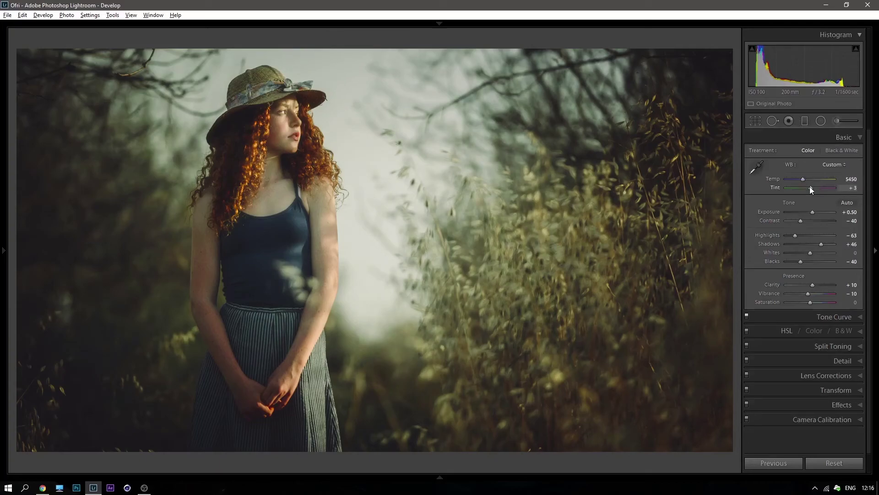
click(798, 139)
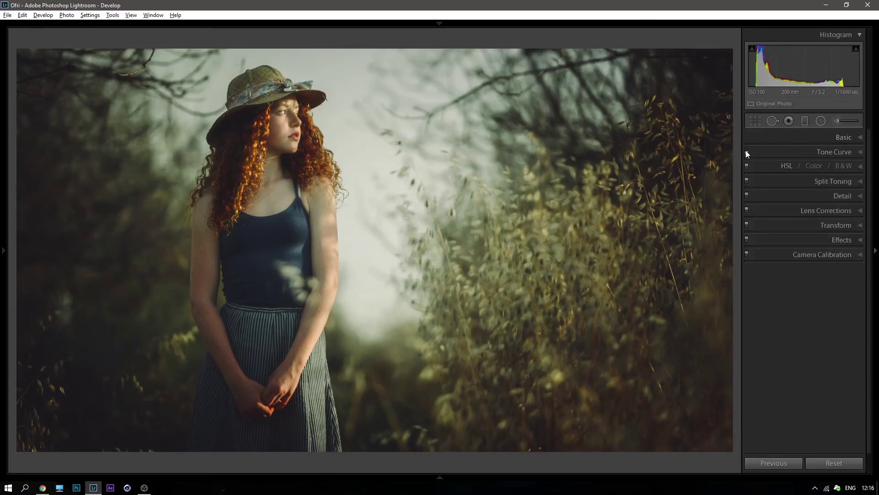
click(746, 151)
click(749, 153)
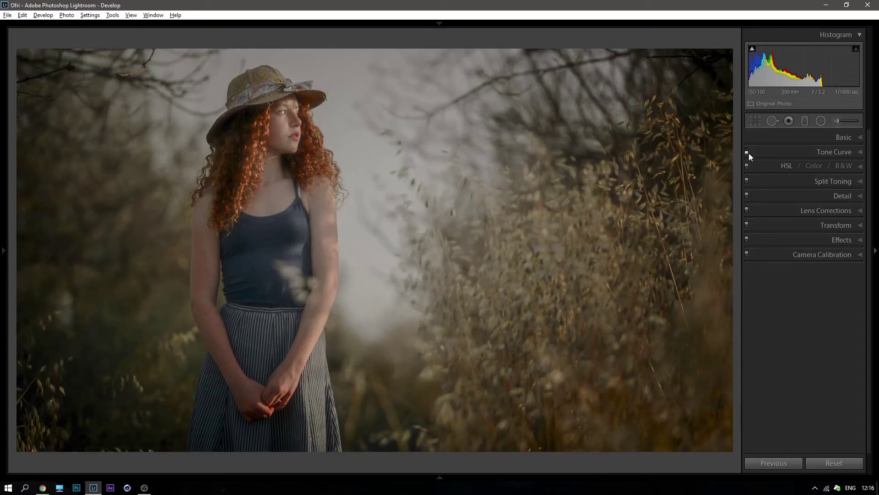
click(761, 150)
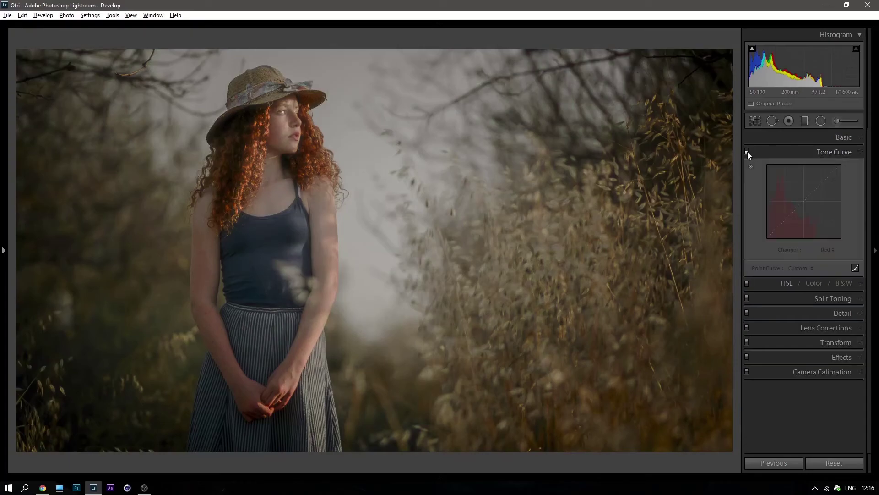
click(746, 152)
click(826, 250)
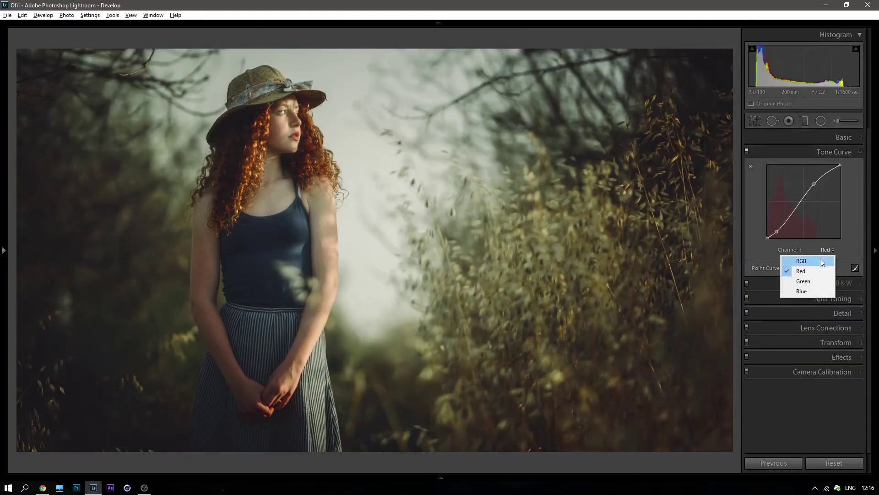
click(796, 218)
click(826, 249)
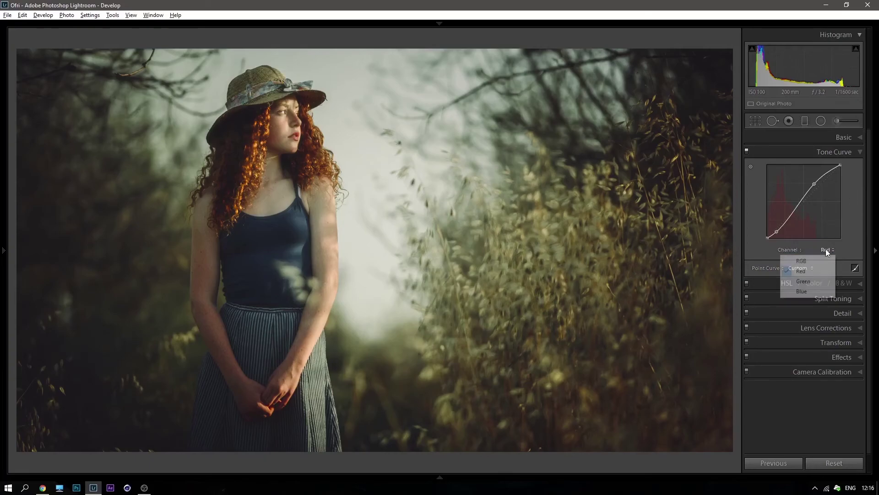
click(811, 262)
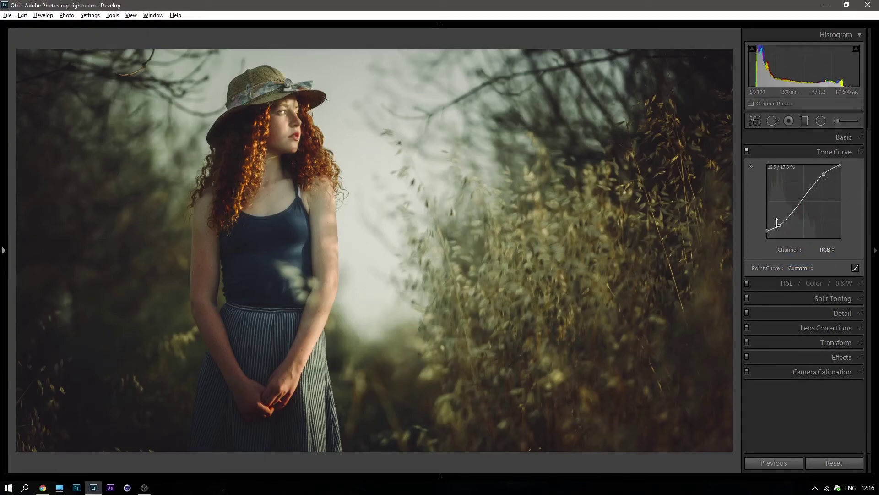
click(747, 152)
click(748, 151)
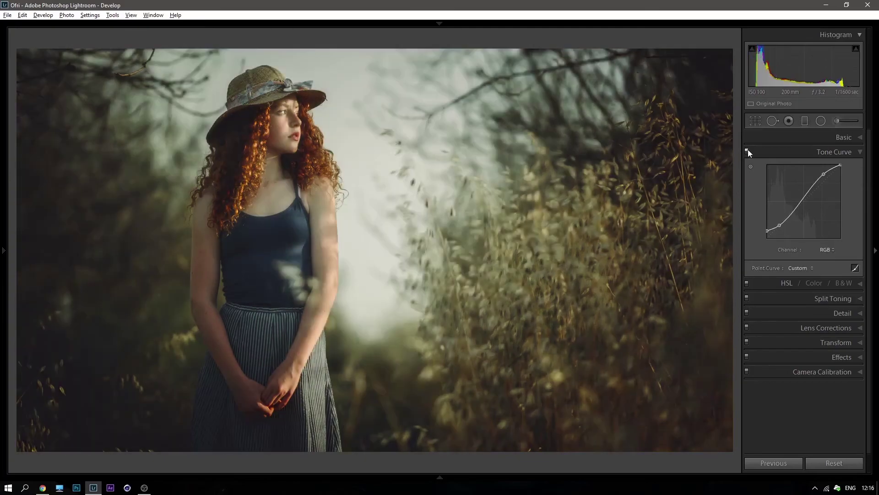
click(780, 151)
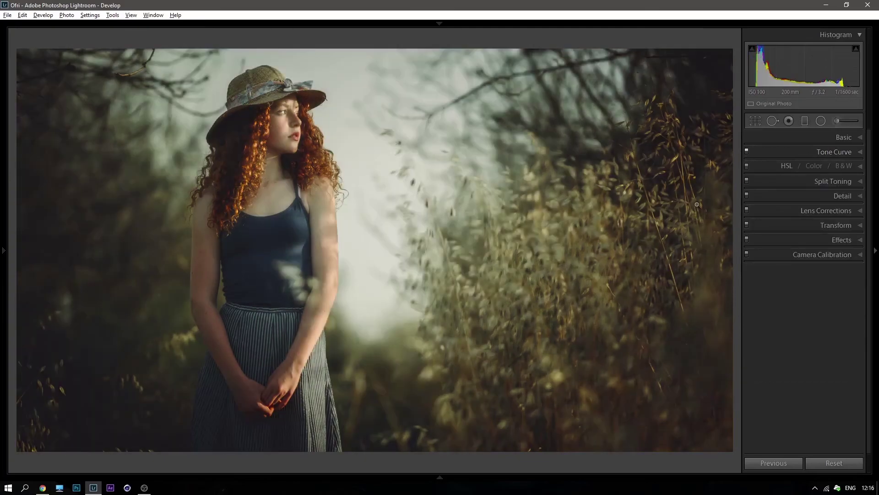
click(774, 257)
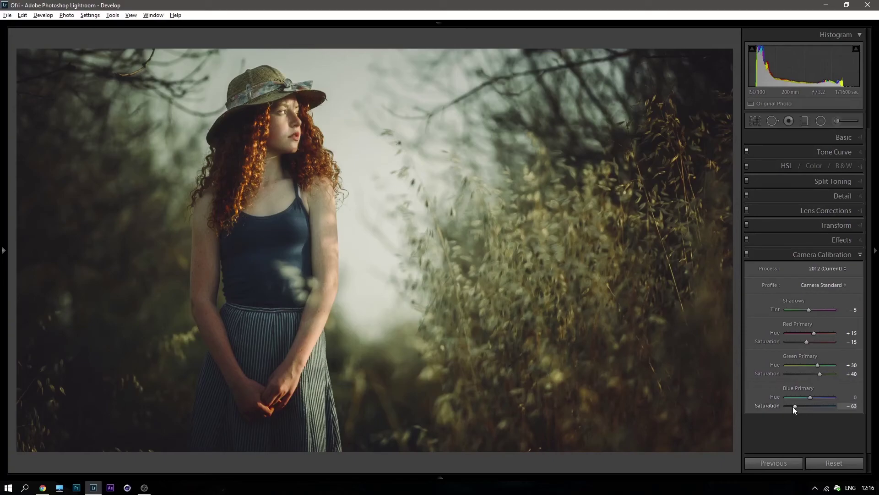
click(773, 255)
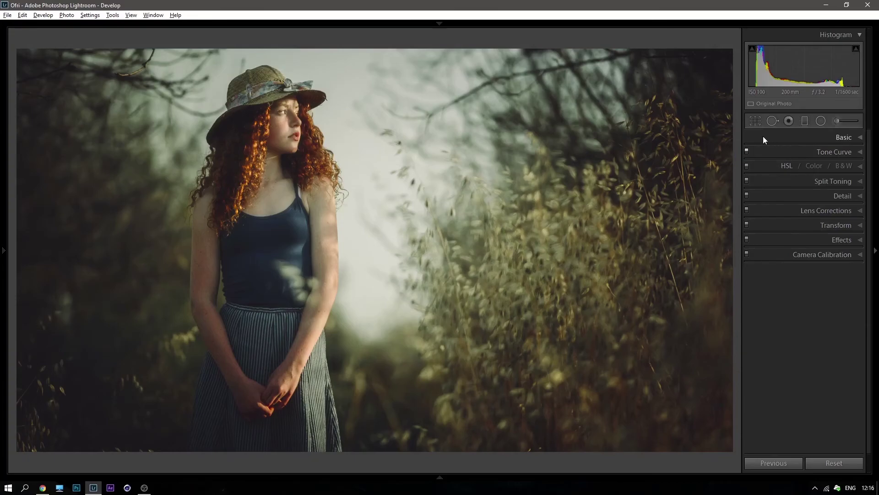
Switch to the Adjustment Brush and start painting around the woman's hands and skirt
click(806, 122)
click(805, 122)
click(838, 122)
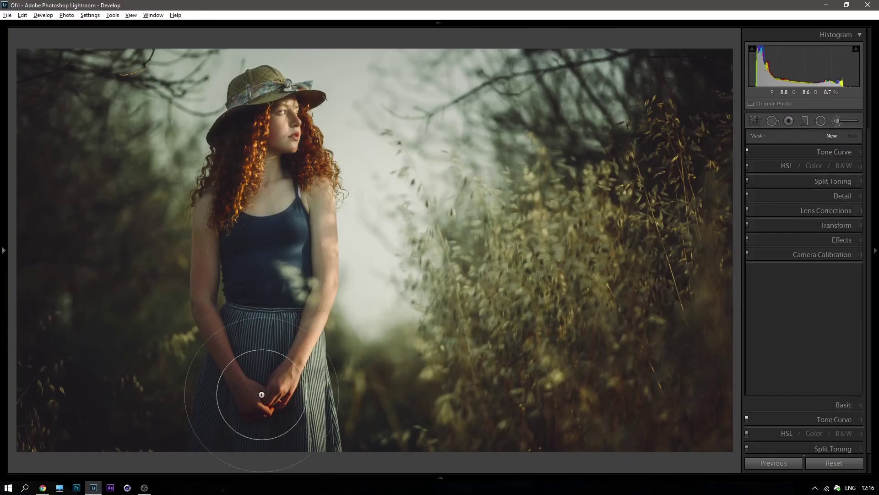
scroll(261, 395, up, 5)
scroll(261, 397, up, 2)
click(260, 397)
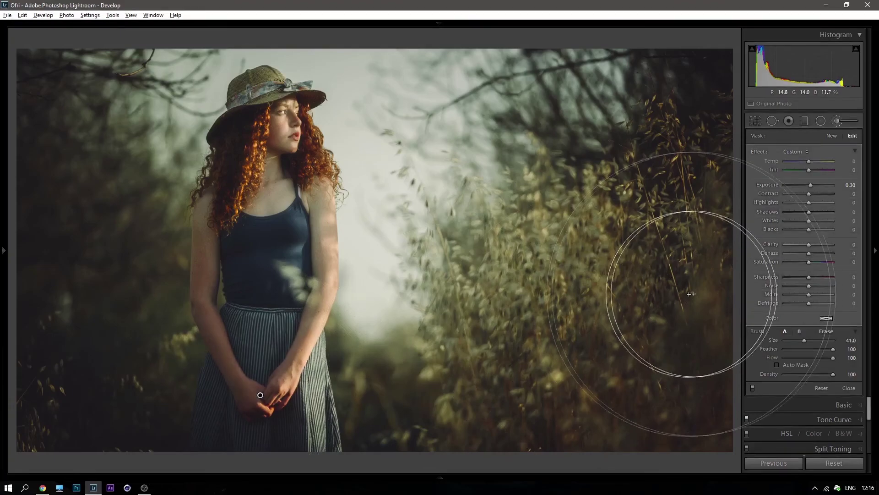
Reset the brush exposure, set shadows to 73 and contrast to -27, then close the brush
double_click(810, 185)
drag(809, 212, 817, 212)
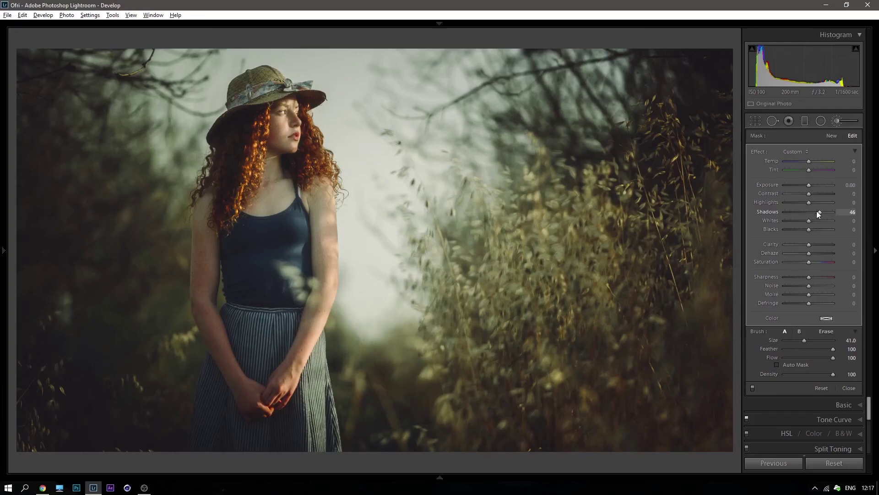
drag(826, 211, 827, 212)
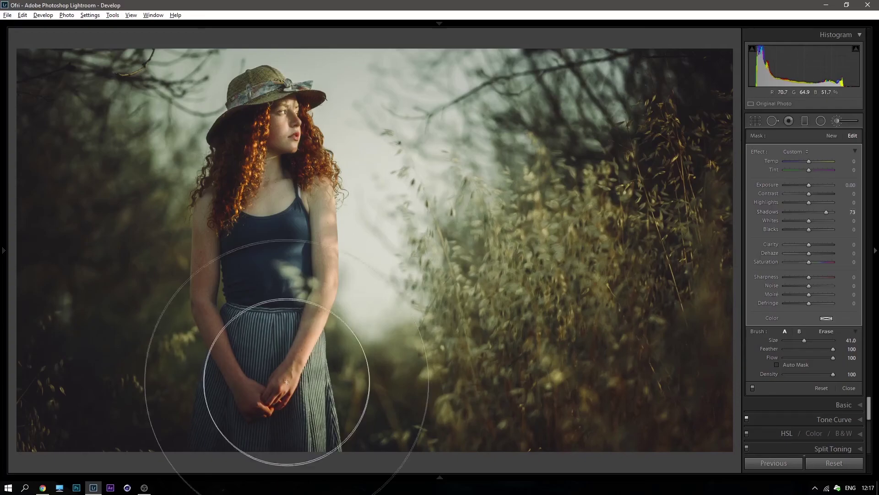
drag(261, 403, 262, 409)
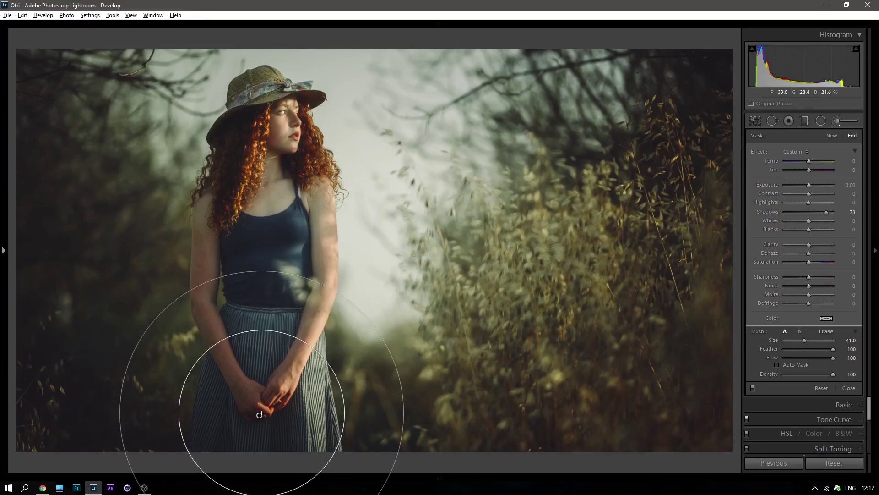
click(800, 194)
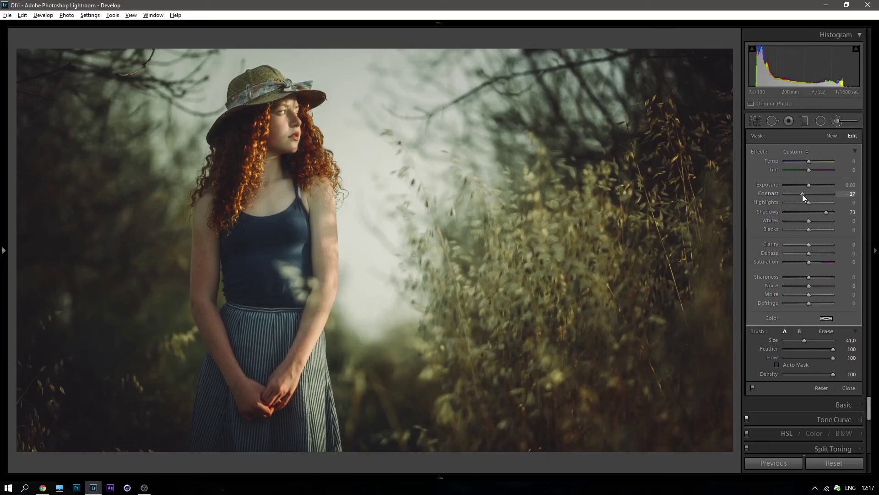
click(836, 121)
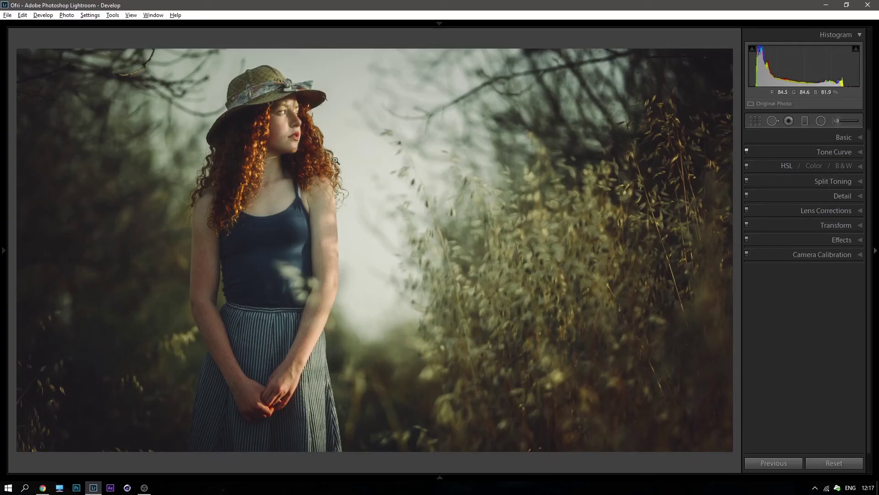
click(753, 139)
click(777, 135)
key(backslash)
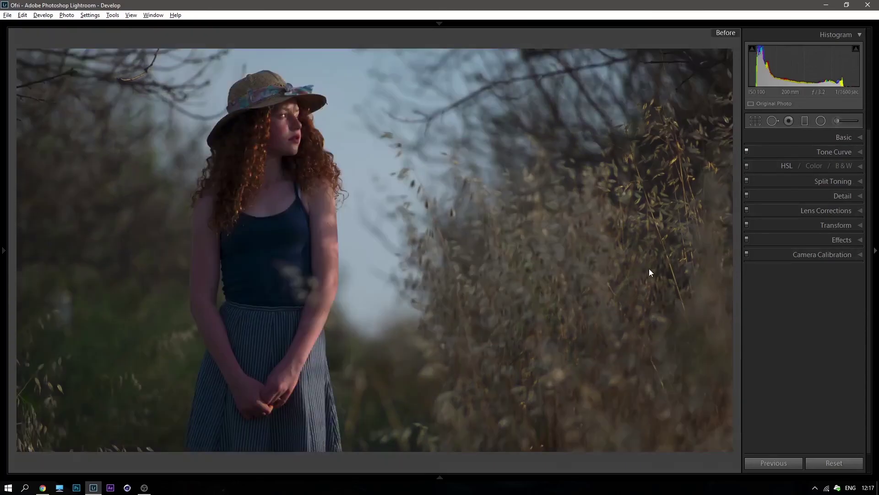
key(backslash)
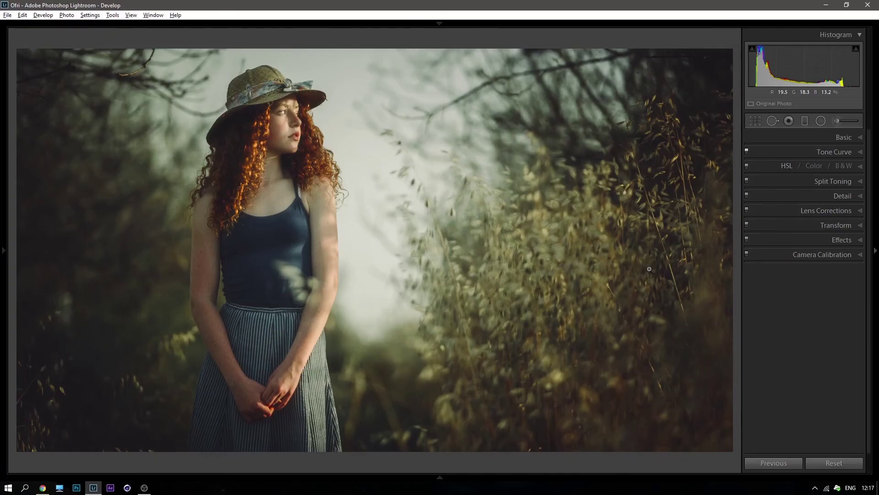
key(backslash)
key(backslash)
Zoom in on the shoulder skin and reset Orange and Yellow HSL luminance to 0
click(290, 221)
mouse_move(320, 149)
mouse_down()
mouse_move(473, 192)
mouse_move(507, 232)
mouse_up()
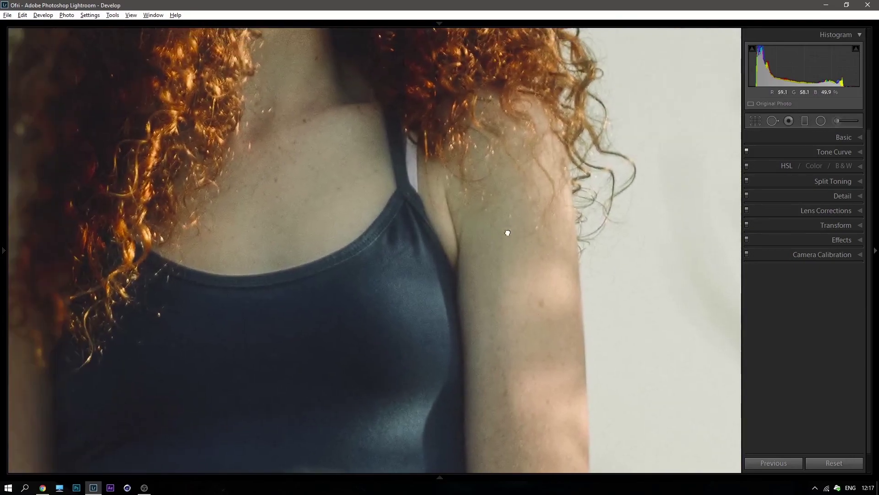
click(749, 166)
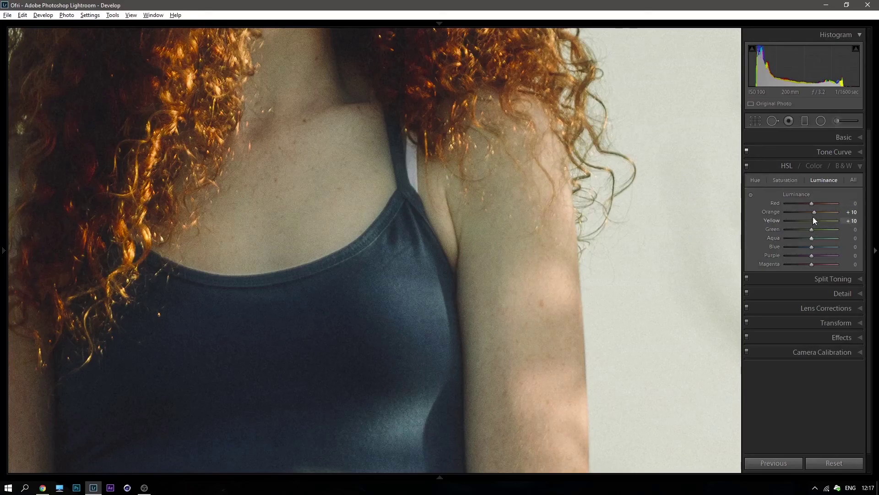
double_click(815, 212)
click(794, 187)
Raise a point on the Red channel of the point tone curve slightly
click(762, 167)
click(781, 153)
click(826, 250)
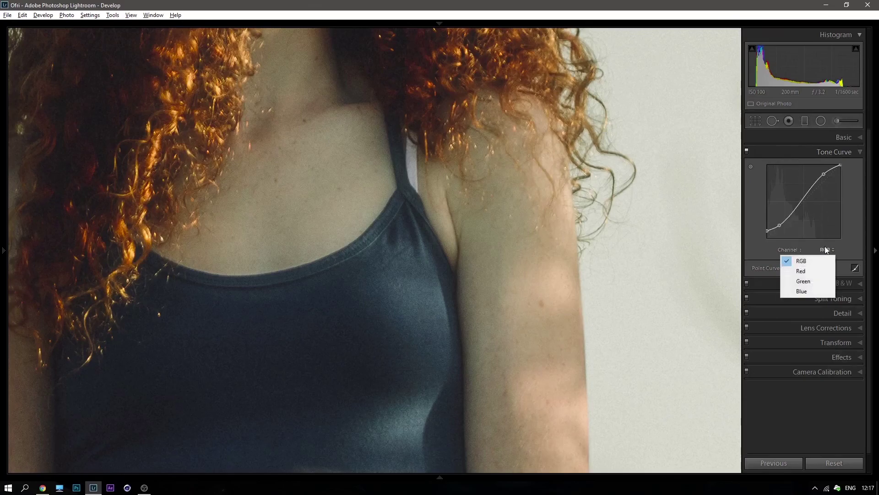
click(814, 271)
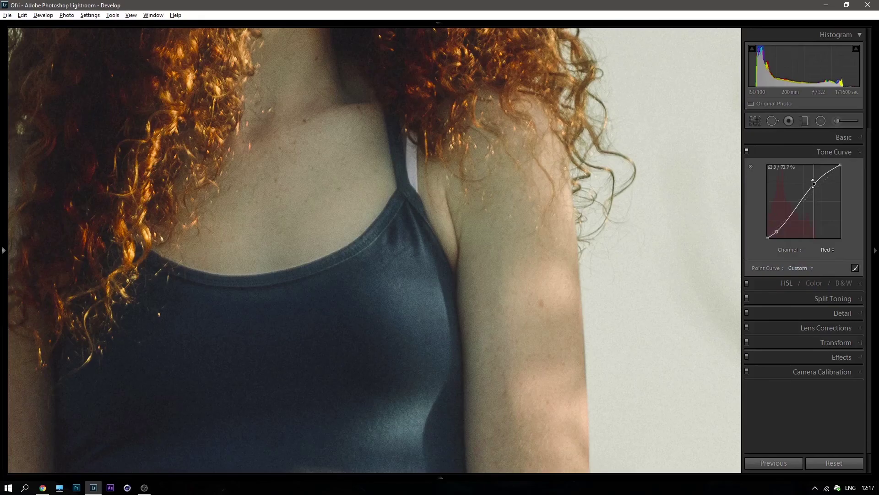
drag(815, 183, 814, 183)
Add a Blue-channel curve point near 61/69% and nudge it down, then show the whole photo
click(830, 252)
click(825, 294)
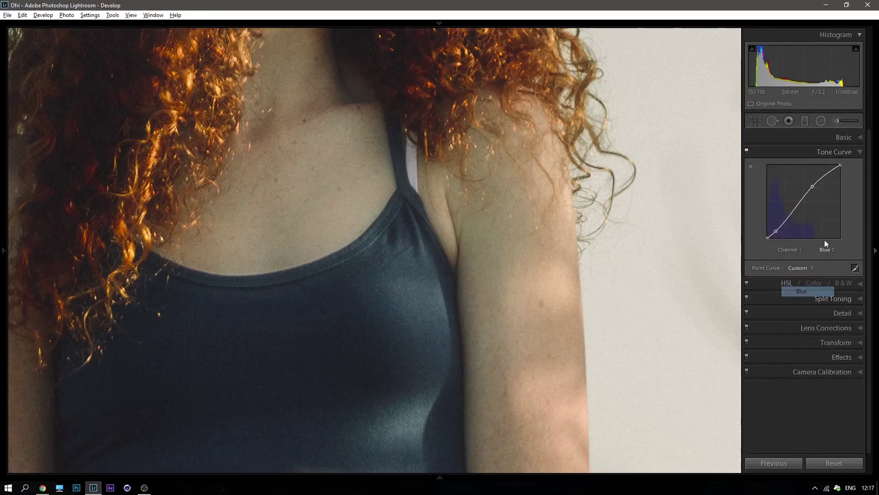
click(811, 186)
click(751, 167)
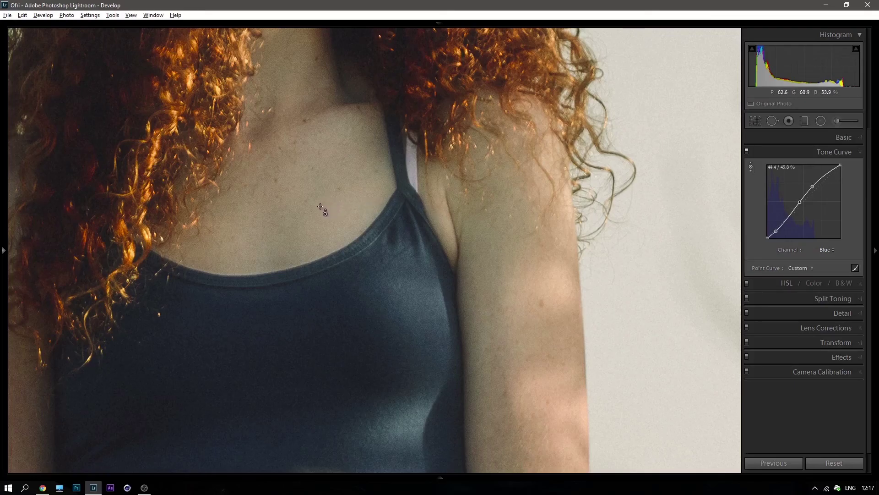
click(811, 188)
drag(812, 186, 812, 188)
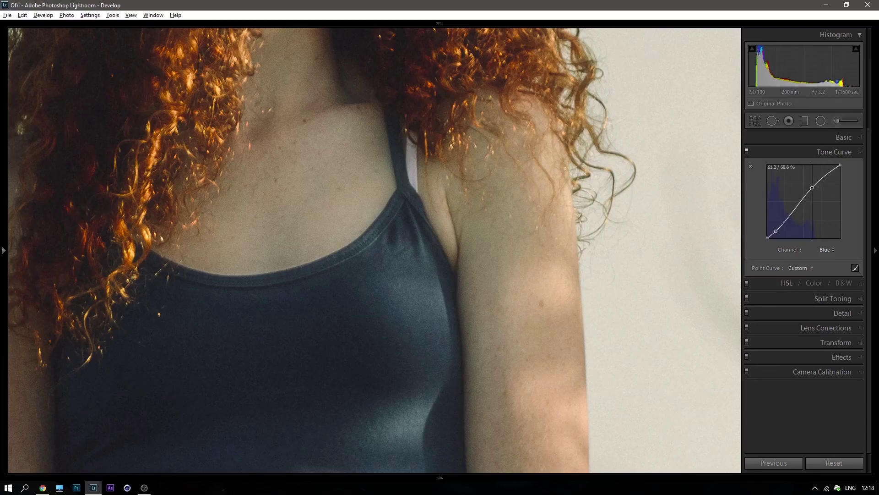
key(z)
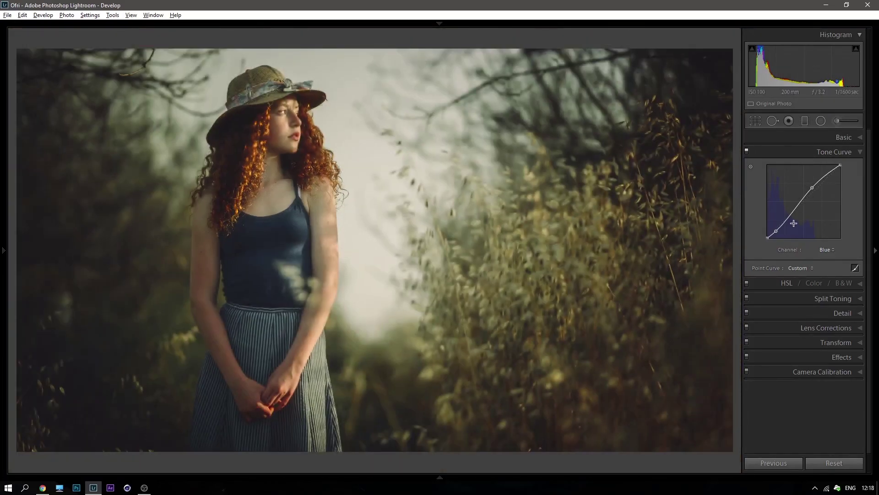
Zoom to 1:1 and pan over the arm, shoulder and neckline to check skin tones
click(812, 187)
click(205, 247)
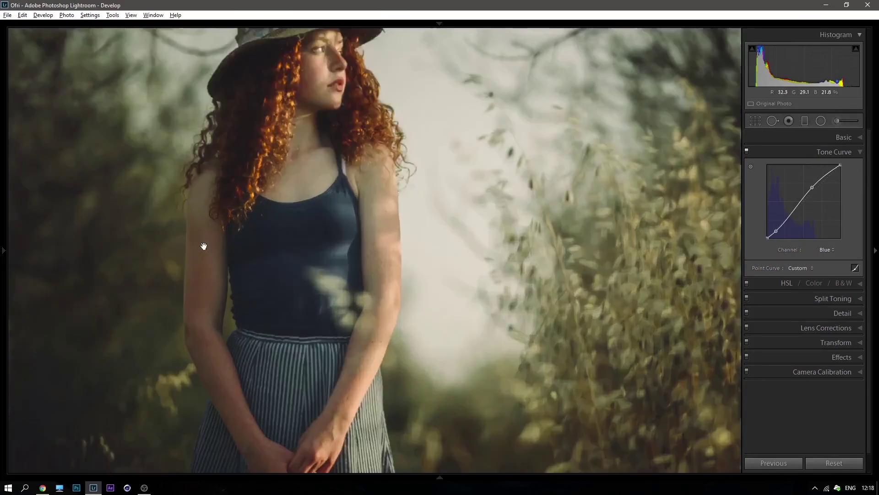
drag(343, 210, 322, 215)
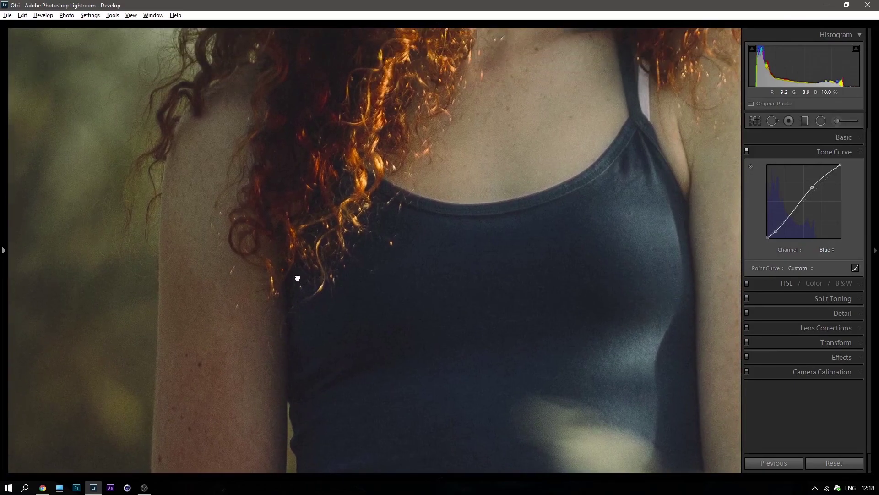
mouse_move(323, 215)
mouse_down()
mouse_move(265, 281)
mouse_move(279, 145)
mouse_up()
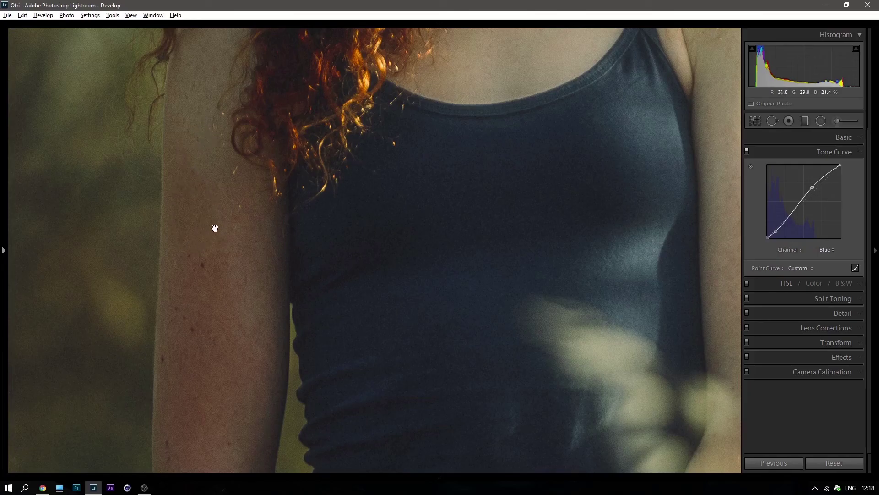
mouse_move(202, 200)
mouse_down()
mouse_move(216, 188)
mouse_move(279, 205)
mouse_move(310, 266)
mouse_up()
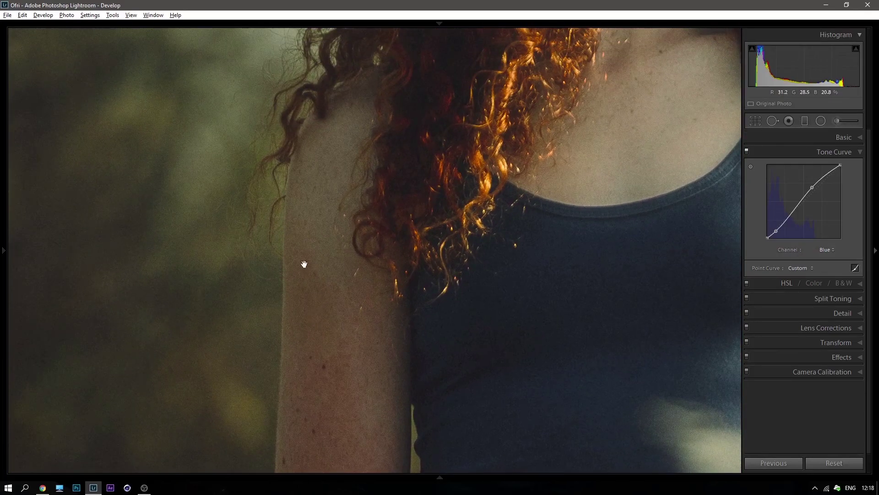
Collapse the Tone Curve panel, inspect the hair and neckline, then zoom back to Fit
click(795, 151)
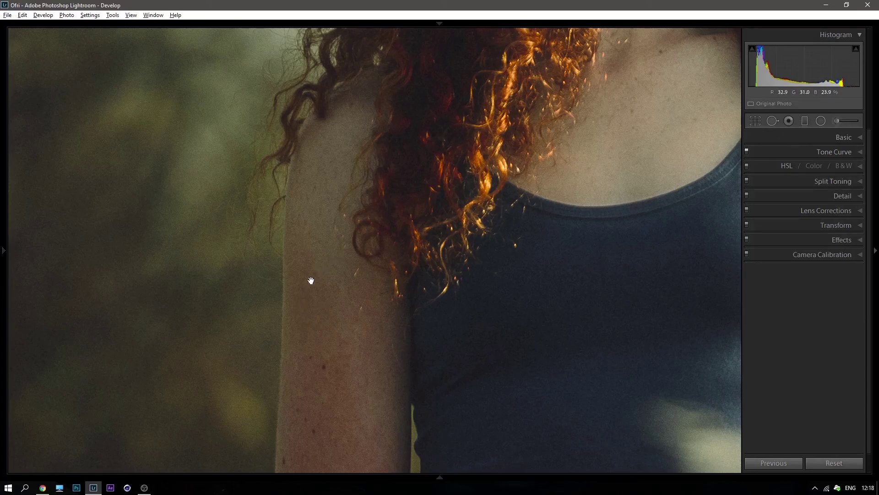
drag(334, 339, 308, 181)
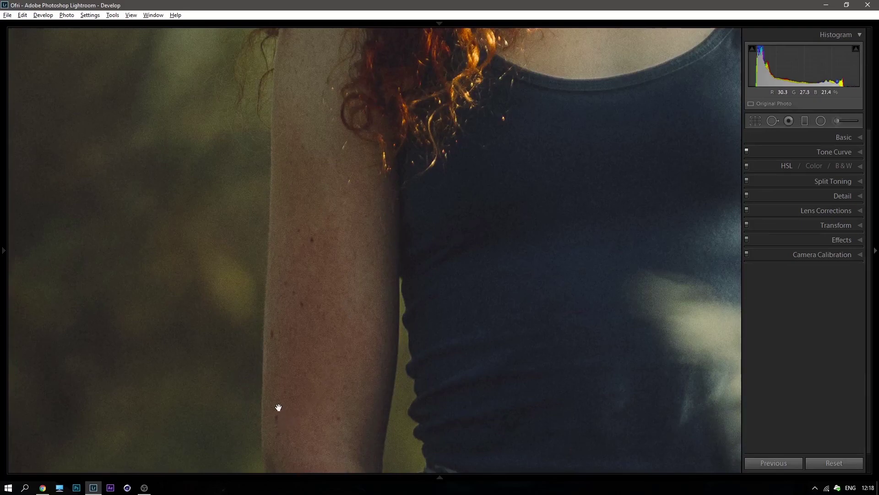
drag(314, 190, 324, 281)
mouse_move(324, 196)
mouse_down()
mouse_move(284, 267)
mouse_move(282, 333)
mouse_move(281, 237)
mouse_move(236, 148)
mouse_move(290, 371)
mouse_up()
drag(263, 208, 281, 226)
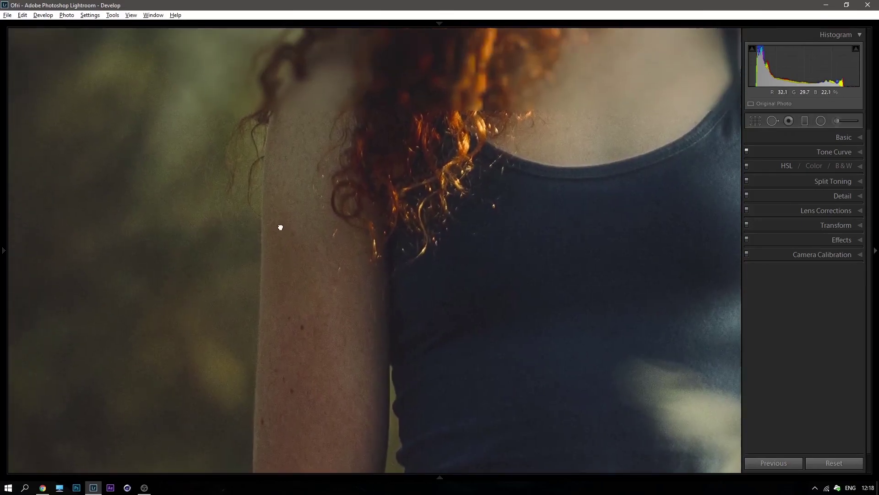
click(308, 213)
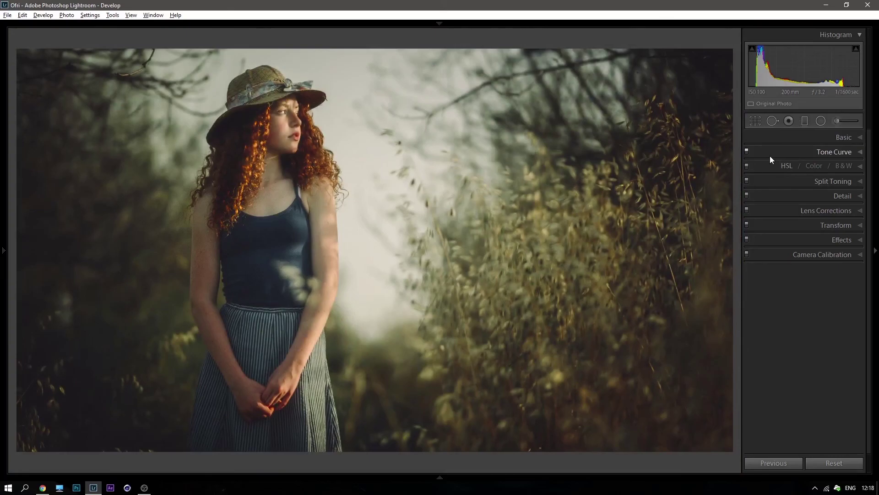
key(ctrl+equal)
click(228, 257)
click(290, 151)
key(backslash)
key(backslash)
click(756, 253)
click(757, 255)
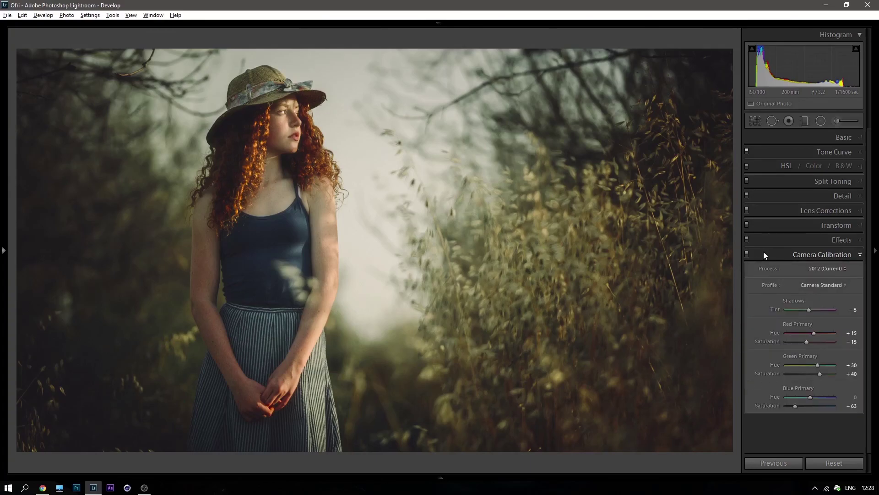
click(764, 254)
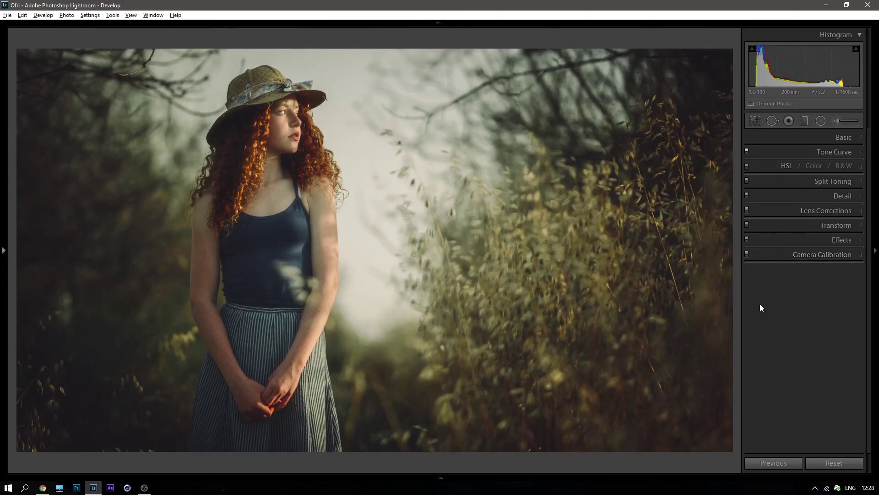